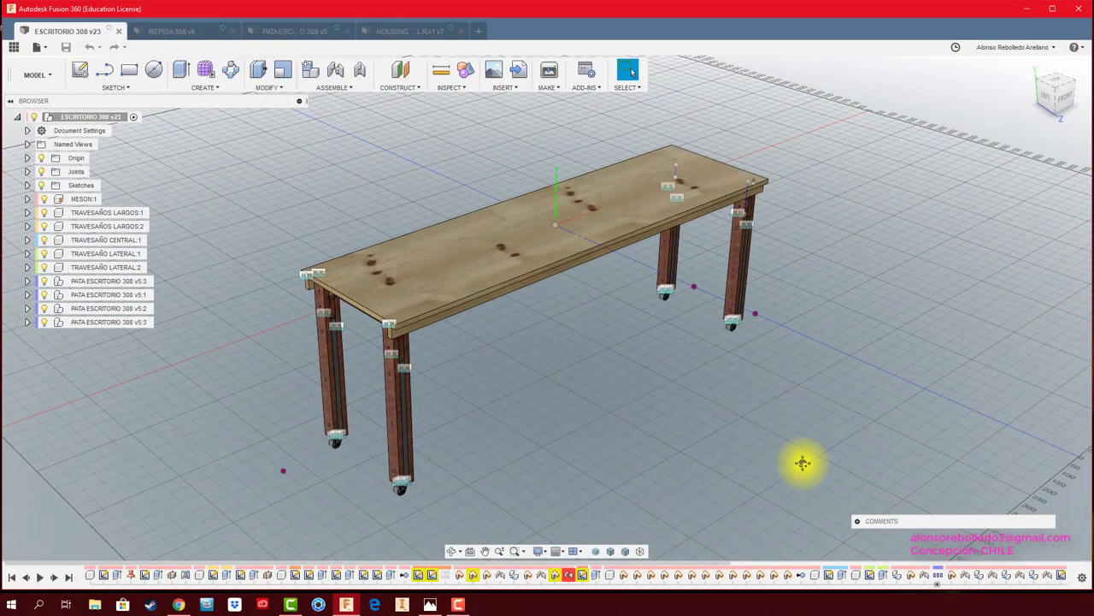
Orbit the ESCRITORIO 308 desk model, then bring up the PATA ESCRITORIO 308 leg design
shift+middle_drag(802, 463, 802, 464)
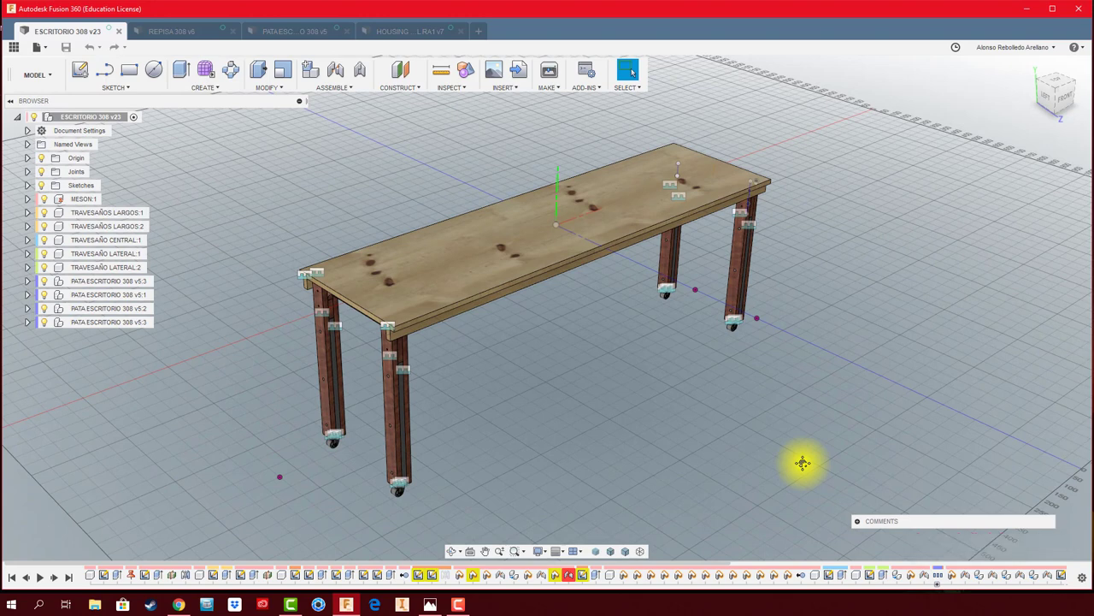
shift+middle_drag(802, 462, 752, 456)
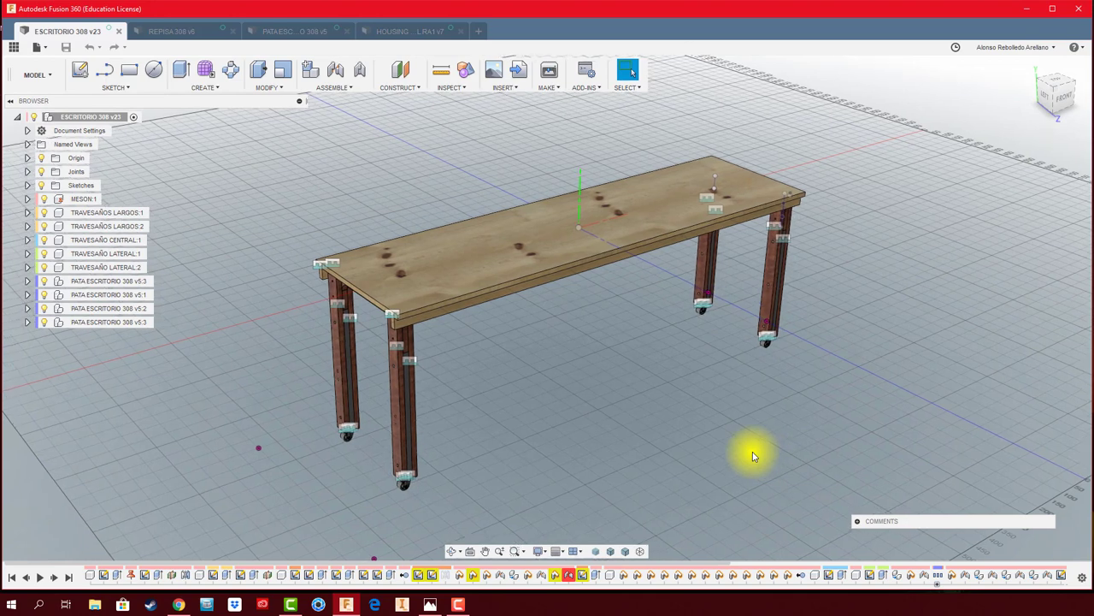
shift+middle_drag(752, 455, 753, 456)
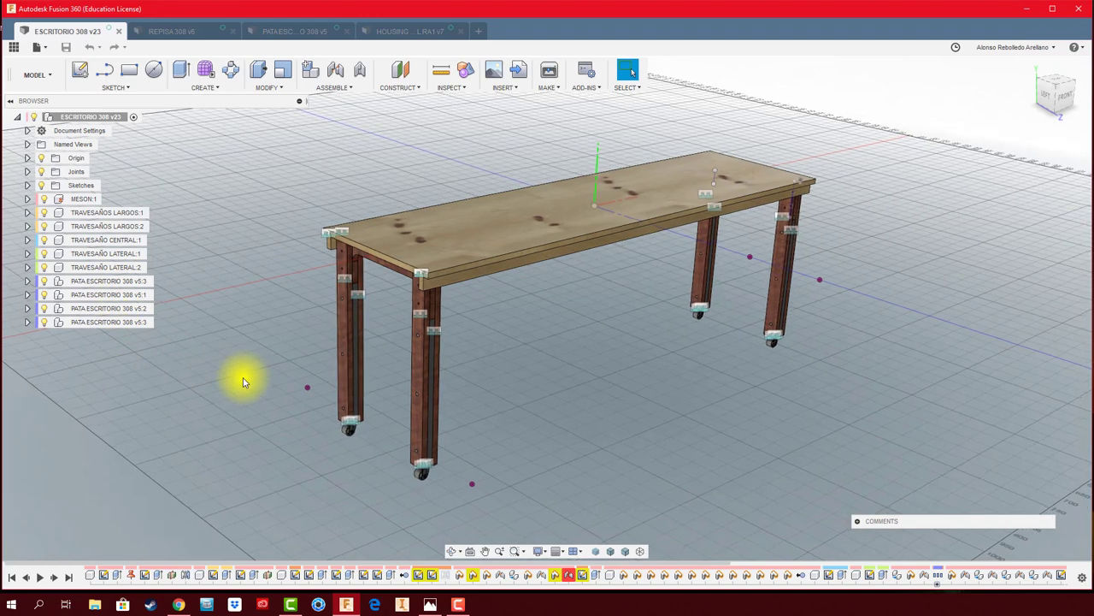
shift+middle_drag(242, 381, 274, 360)
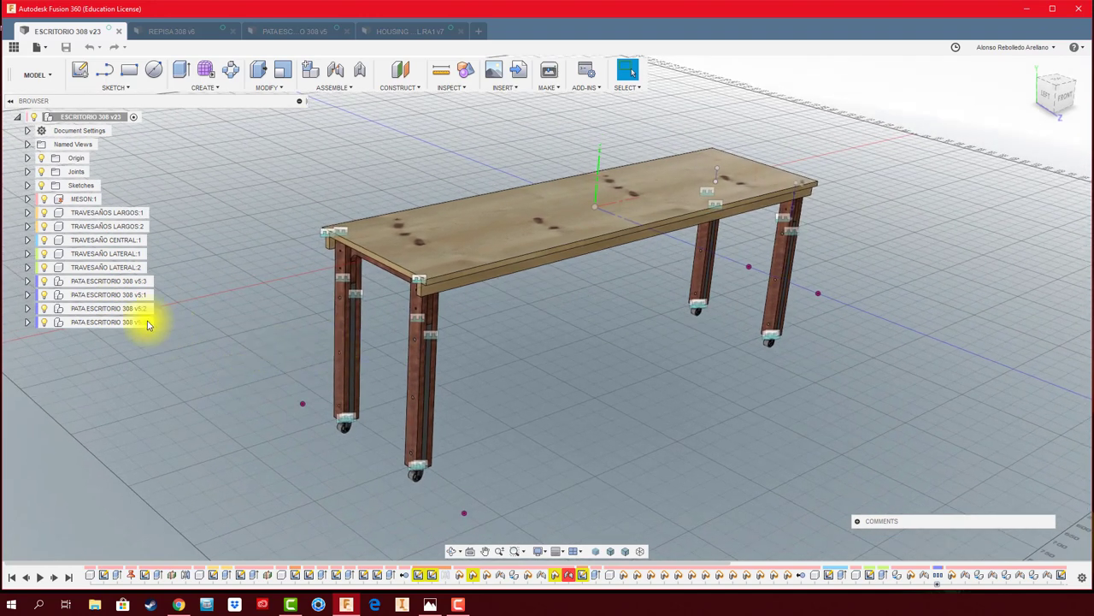
click(282, 30)
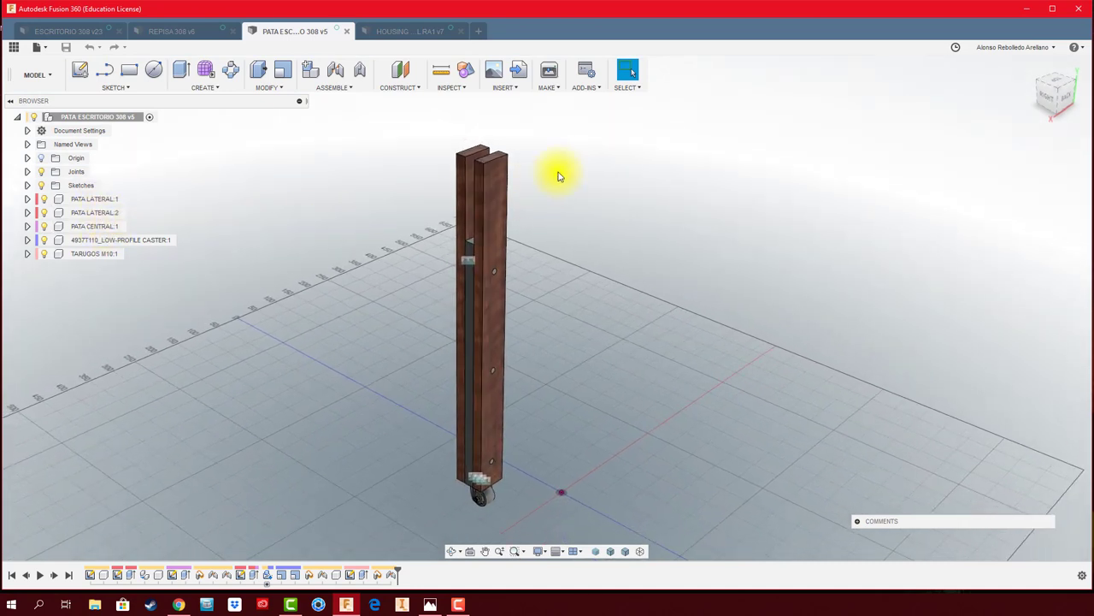
Browse the REPISA 308 shelf and housing designs, then return to ESCRITORIO 308
click(77, 34)
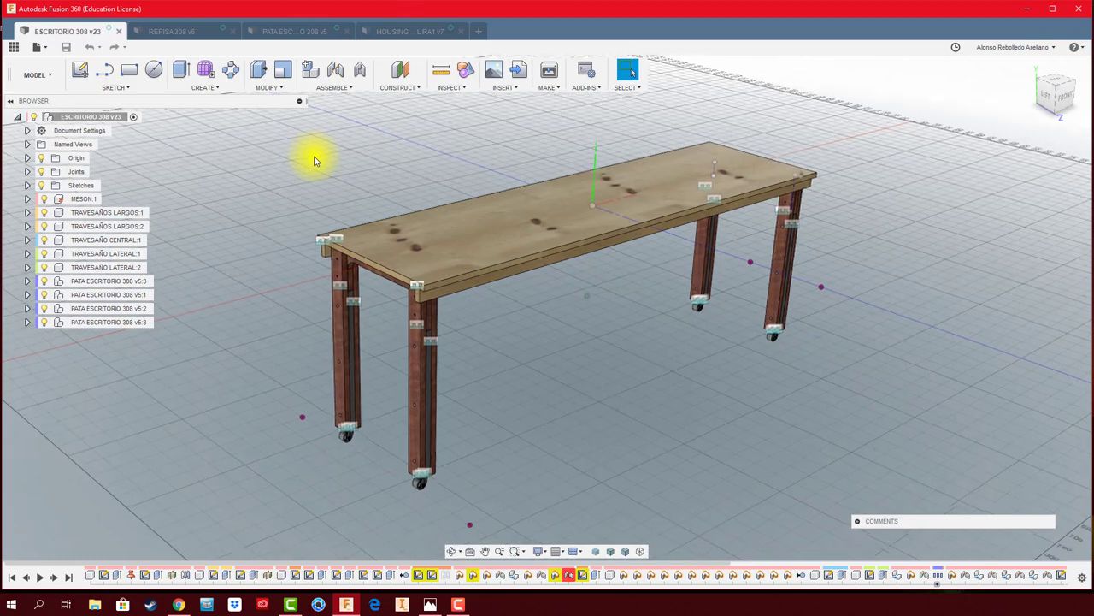
click(169, 31)
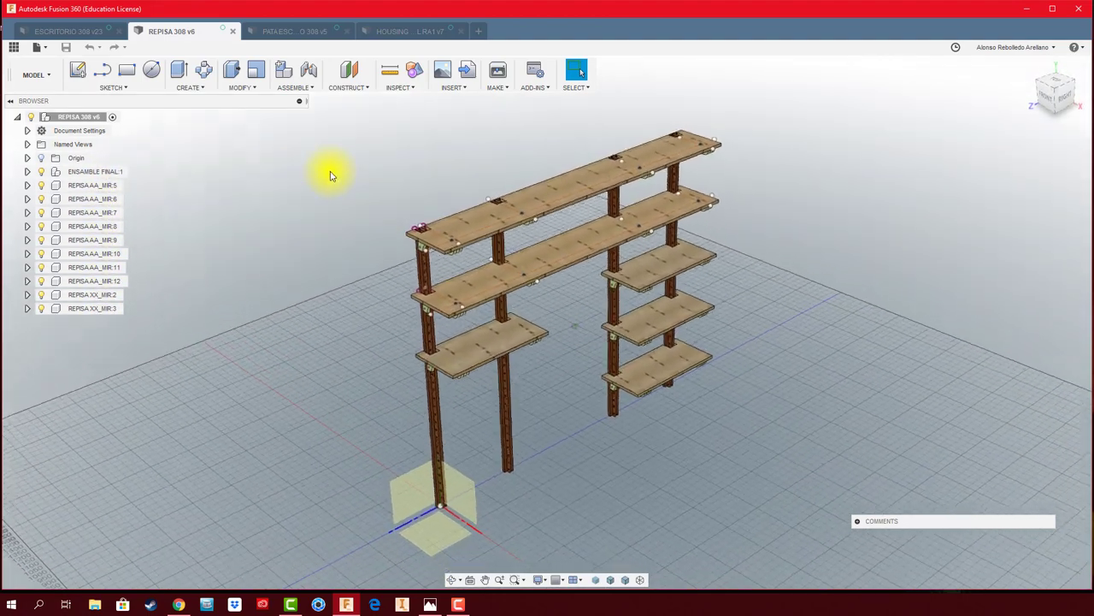
click(390, 31)
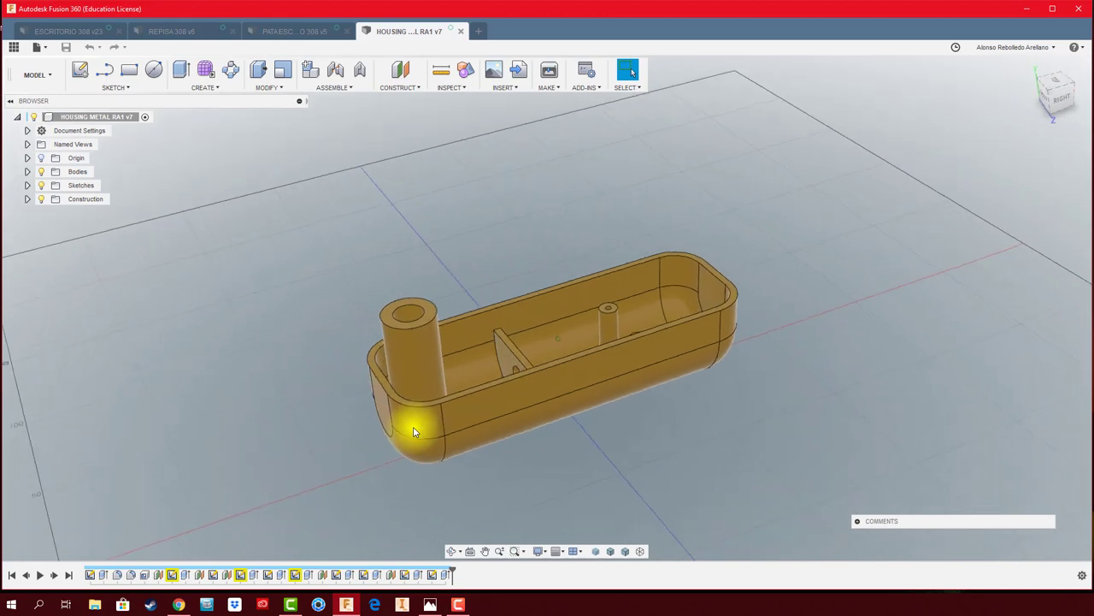
click(69, 31)
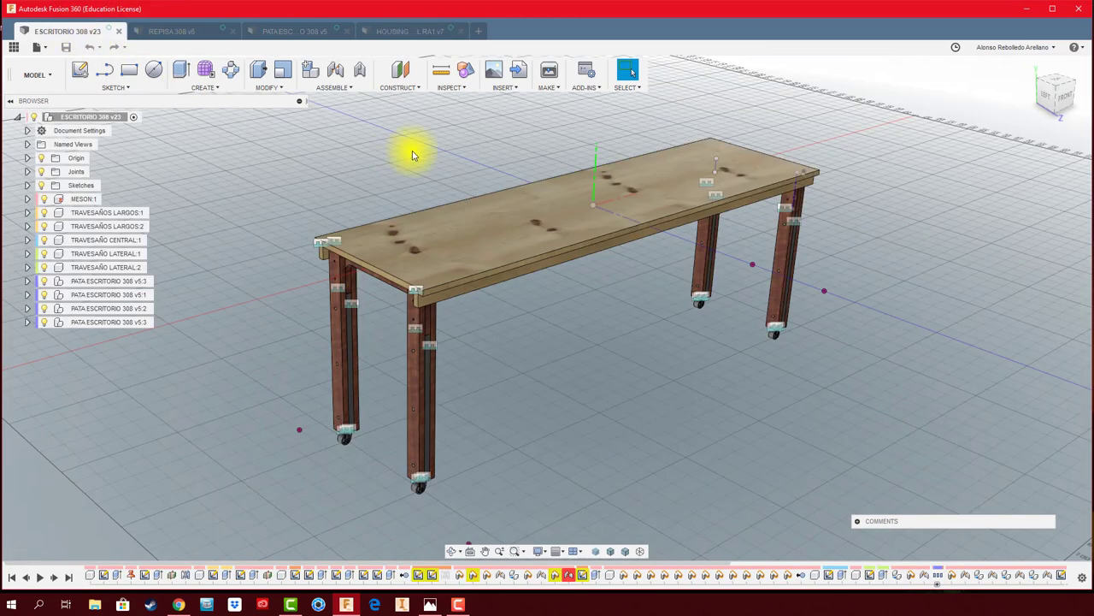
Pan and zoom the desk view, then open the square wooden table reference photo
middle_drag(412, 155, 407, 152)
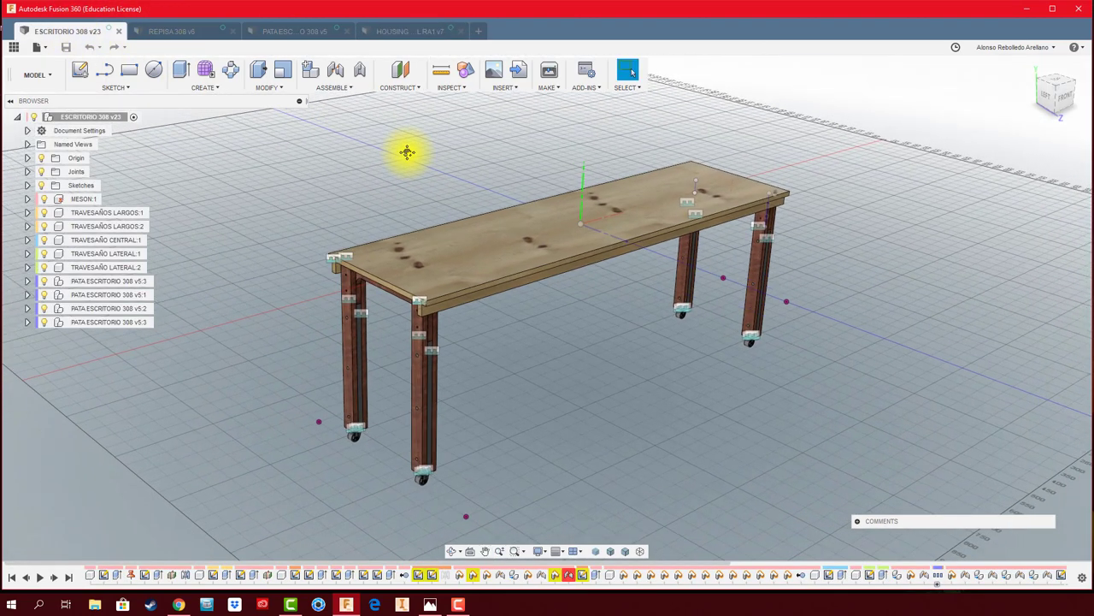
scroll(407, 152, up, 2)
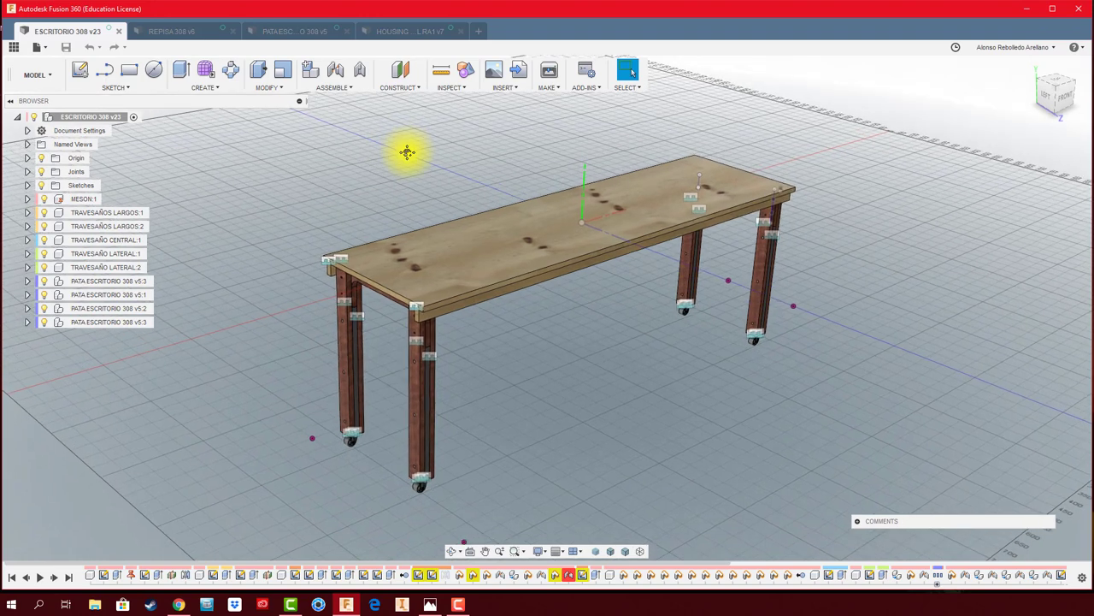
scroll(407, 153, up, 1)
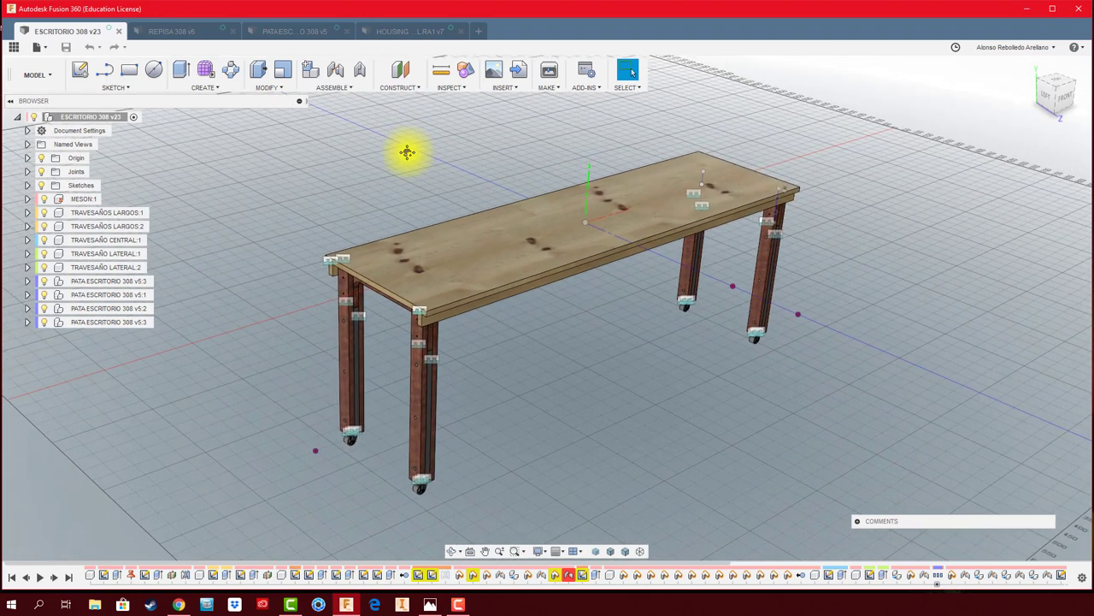
click(431, 608)
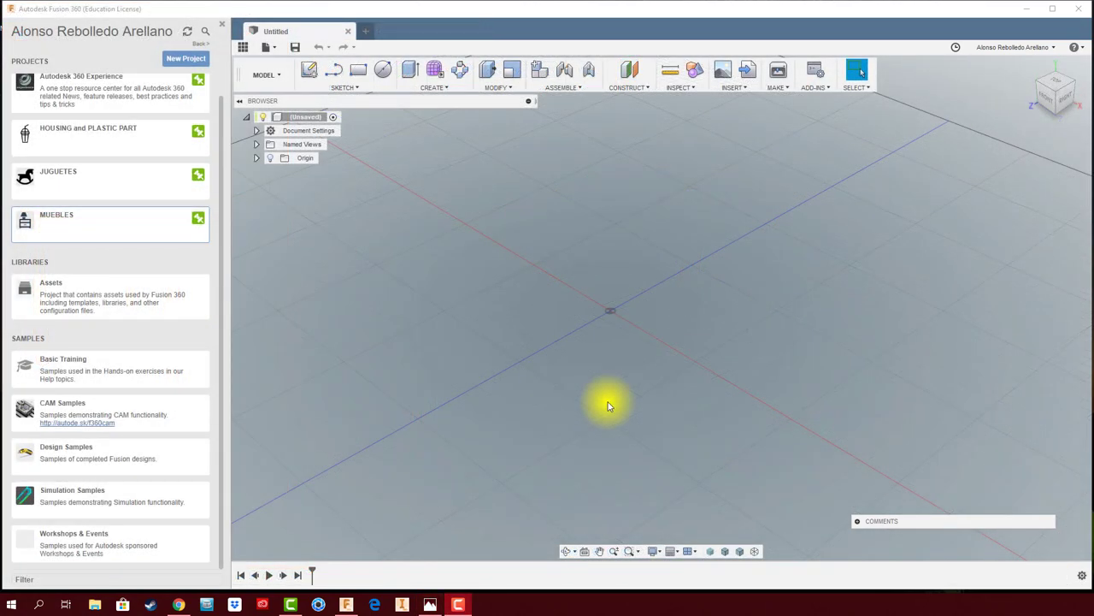
Add a folder named T900X900 to the MUEBLES project and open it
scroll(164, 262, up, 1)
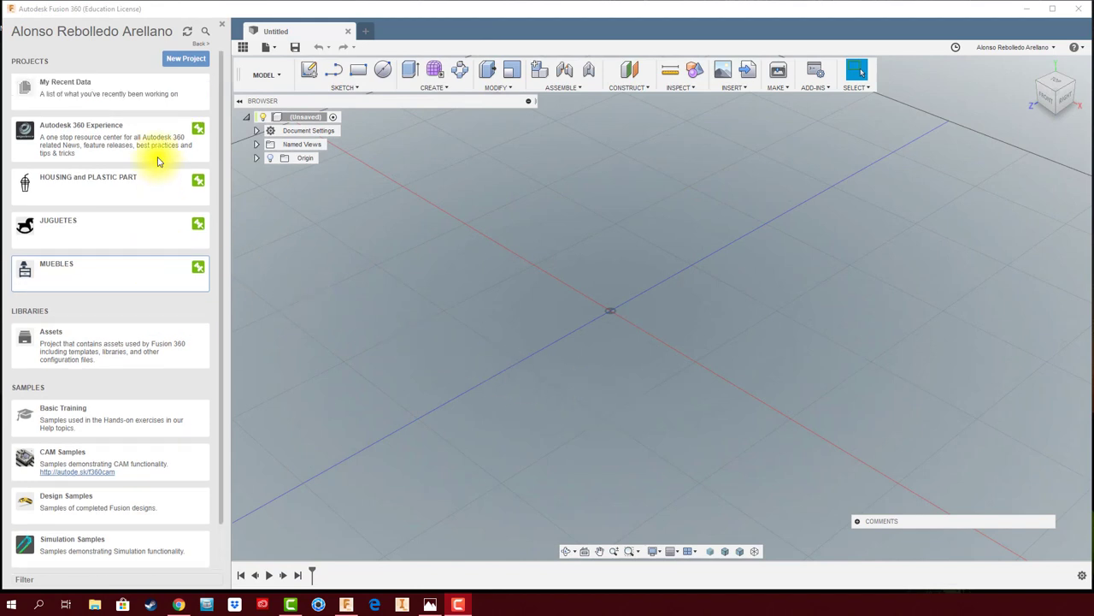
click(79, 279)
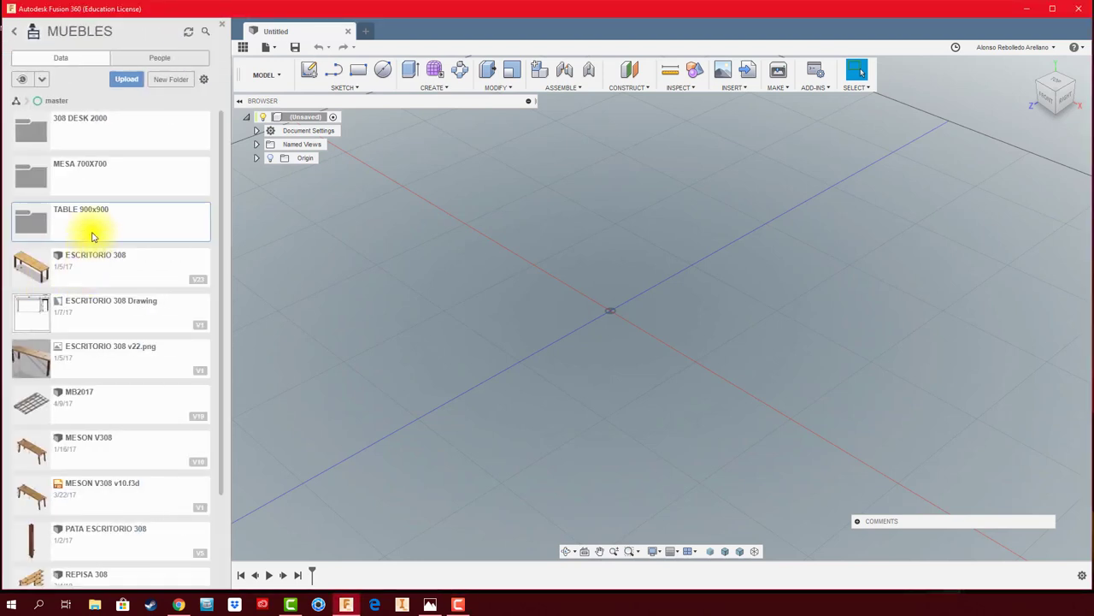
click(167, 81)
text(T900X900)
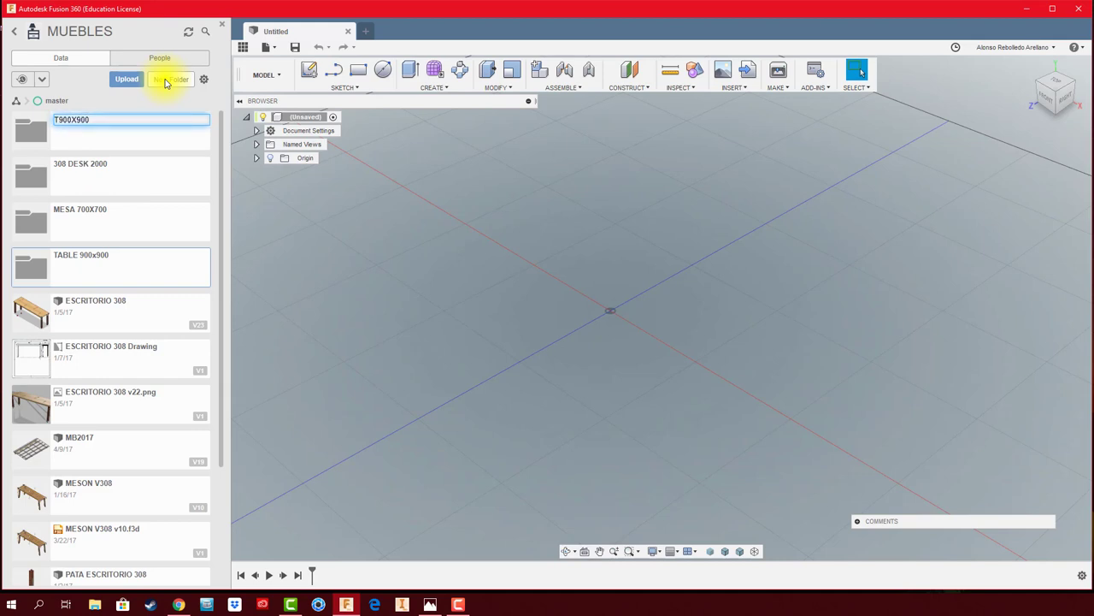
key(Return)
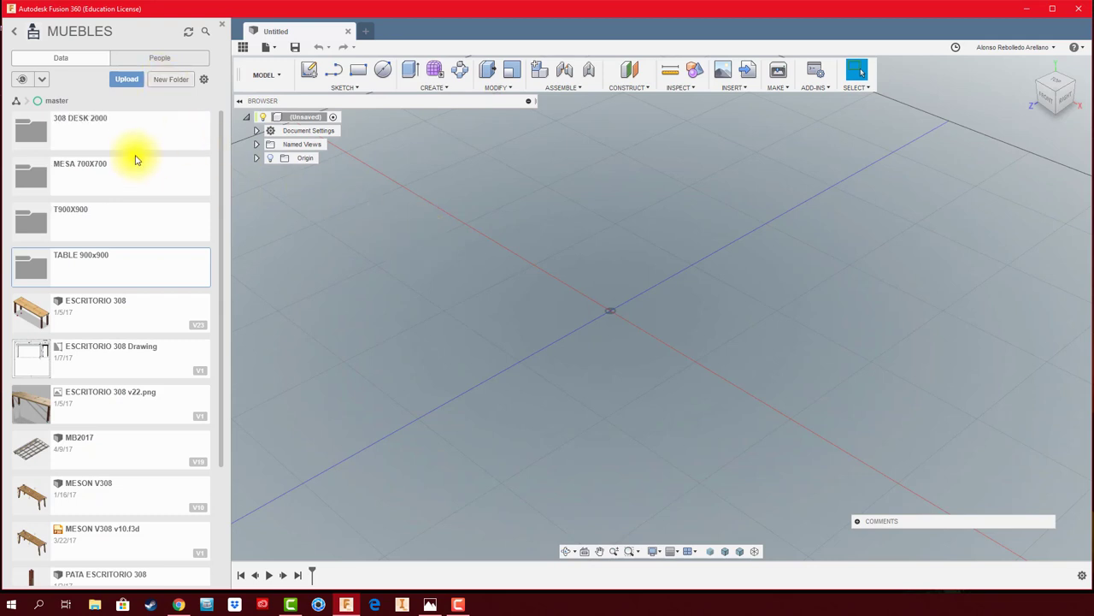
double_click(137, 227)
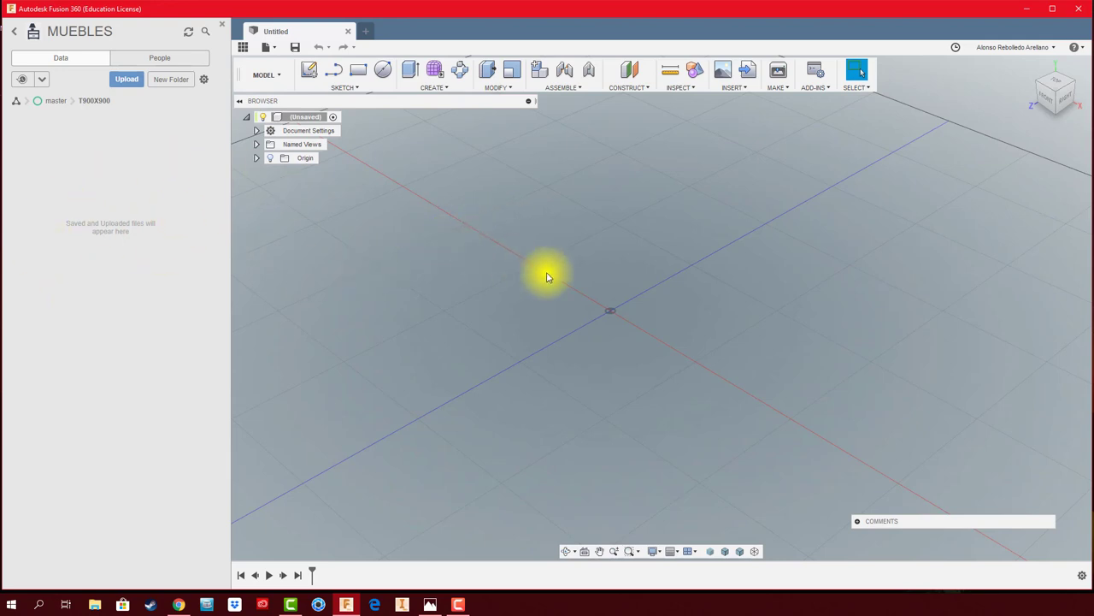
Sketch a centre rectangle at the origin on the horizontal ground plane
click(311, 77)
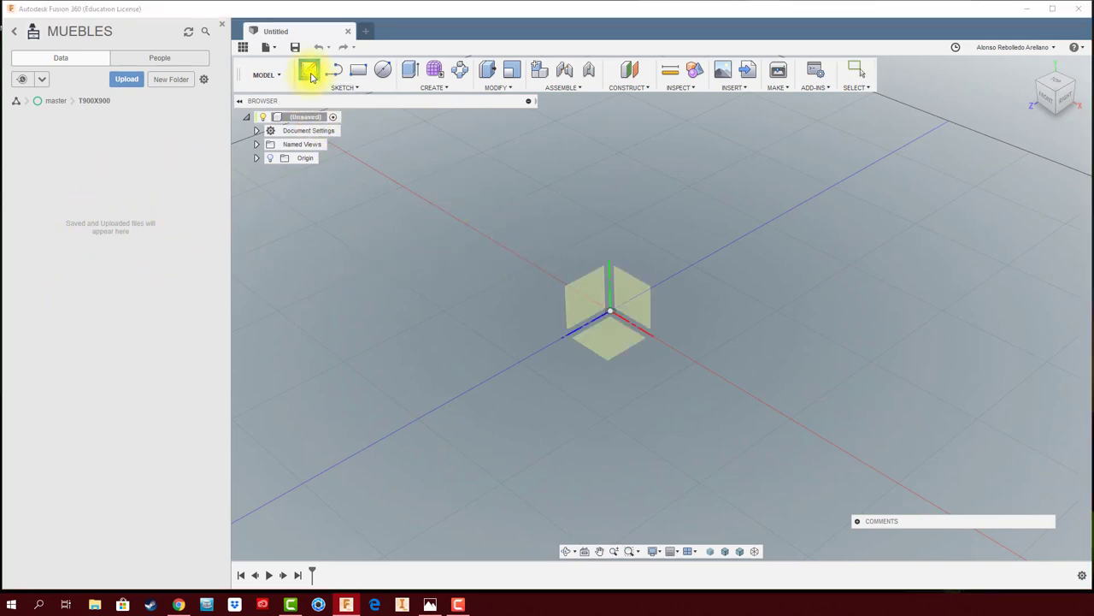
click(606, 341)
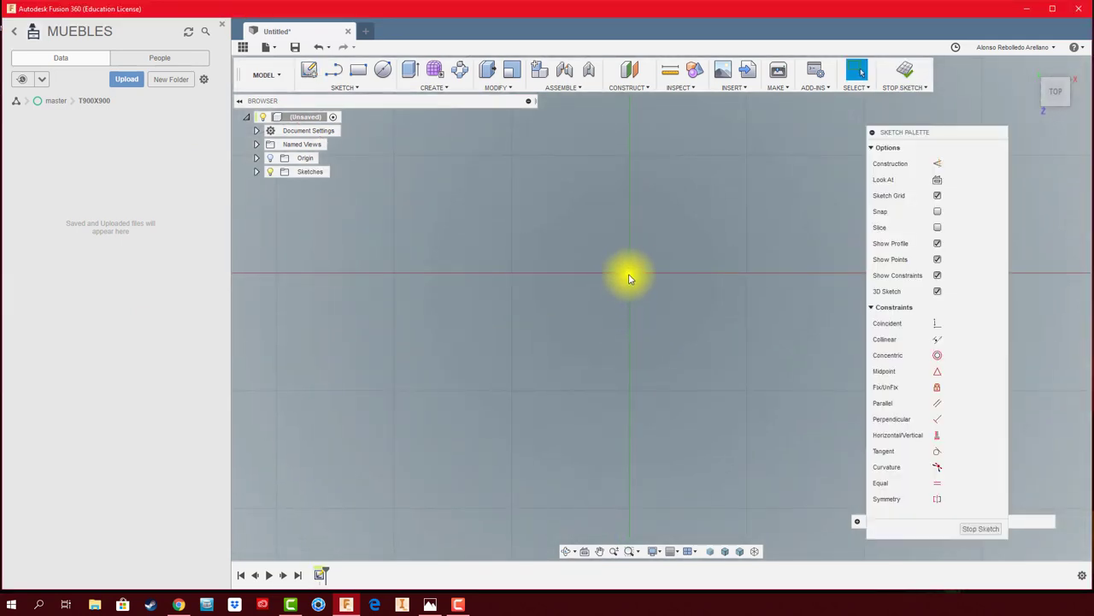
click(346, 88)
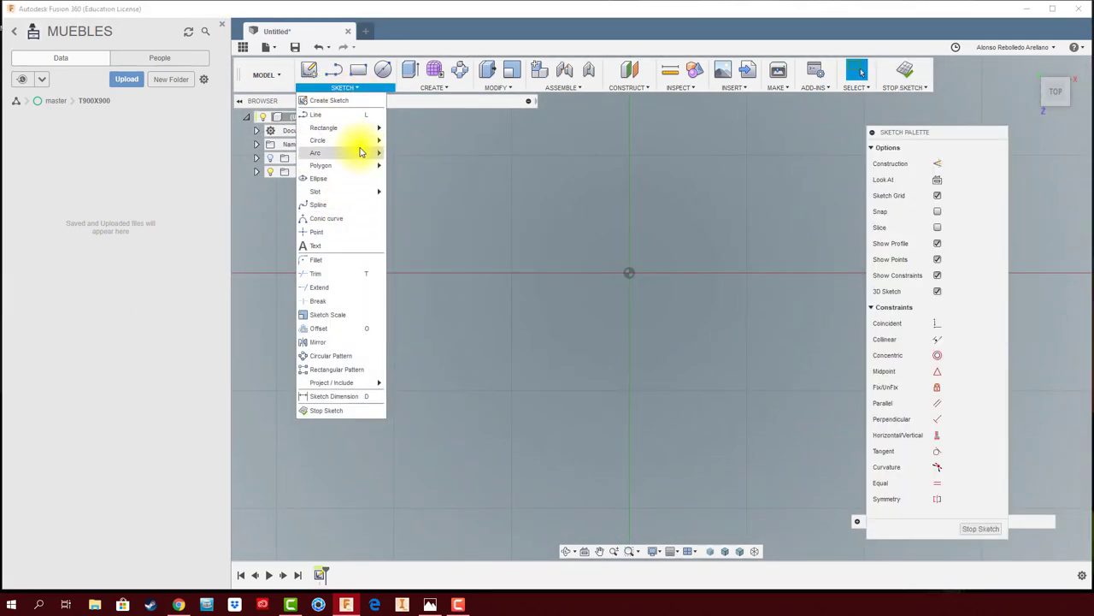
mouse_move(324, 127)
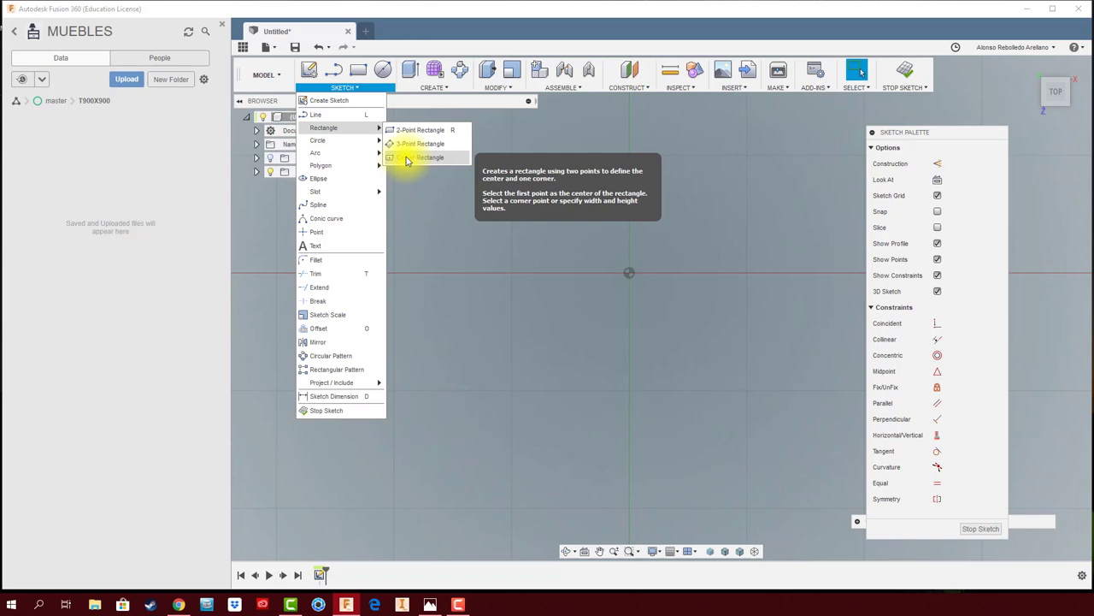
click(407, 159)
click(630, 272)
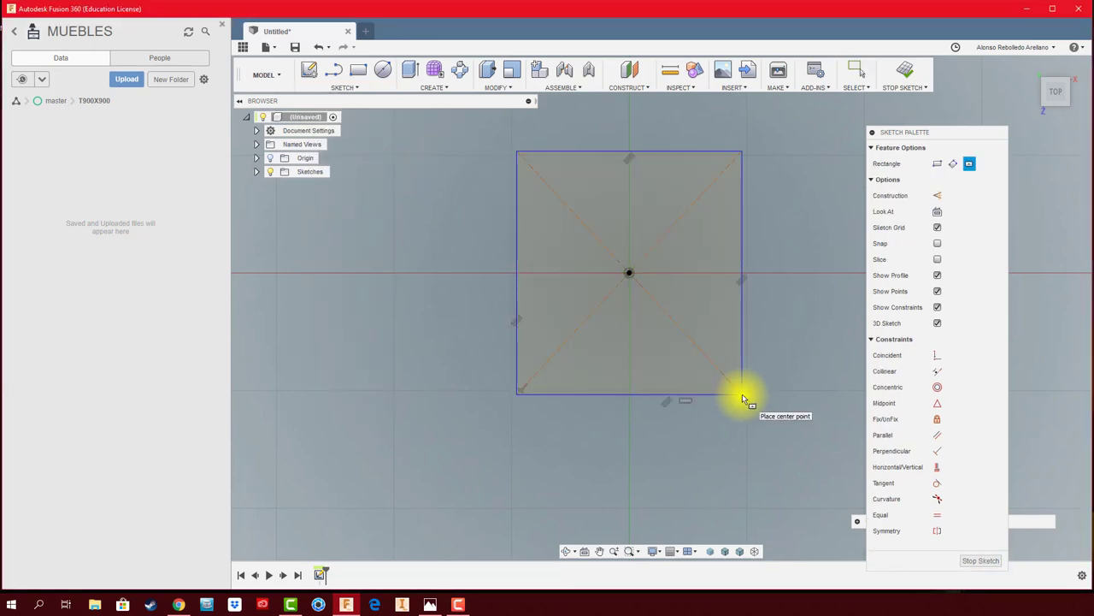
click(742, 395)
Dimension both rectangle sides to 900 mm, making a square
key(d)
click(696, 394)
click(648, 453)
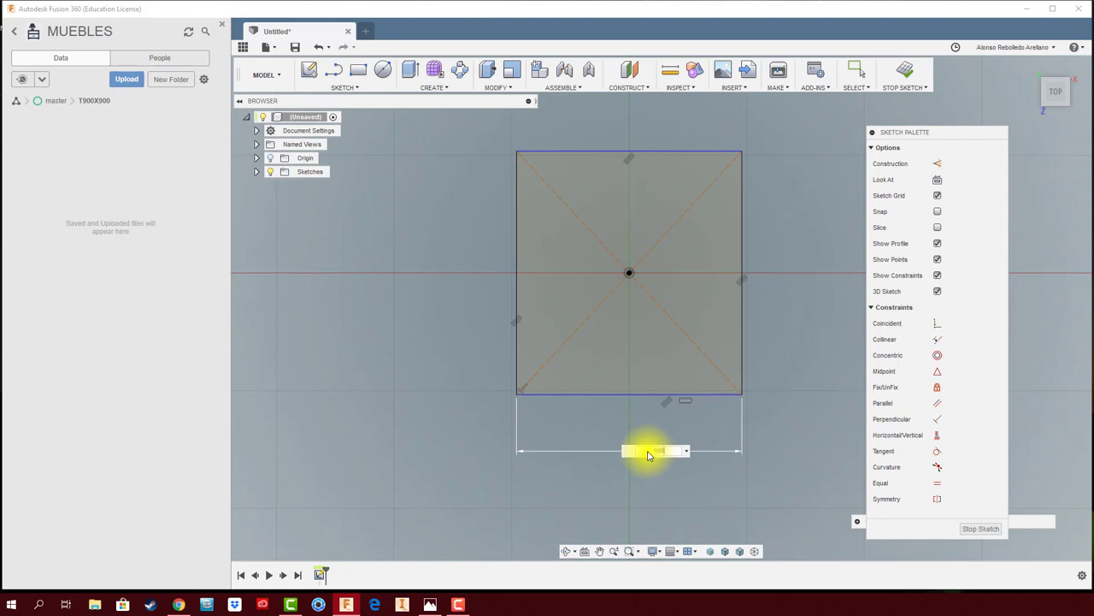
text(900)
key(Return)
scroll(648, 453, down, 3)
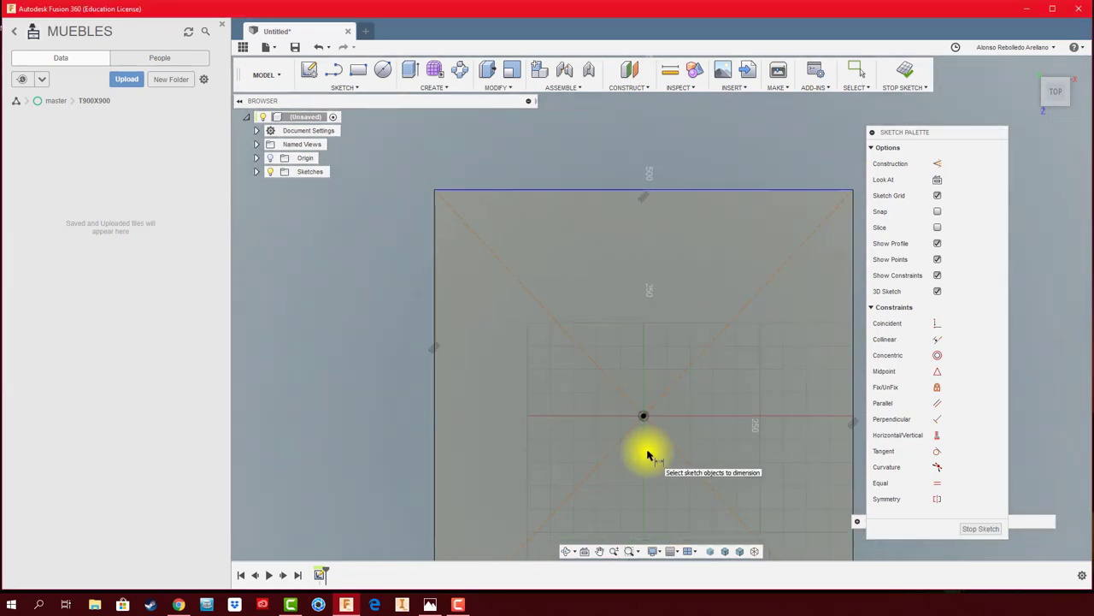
scroll(648, 453, down, 2)
middle_drag(648, 456, 528, 353)
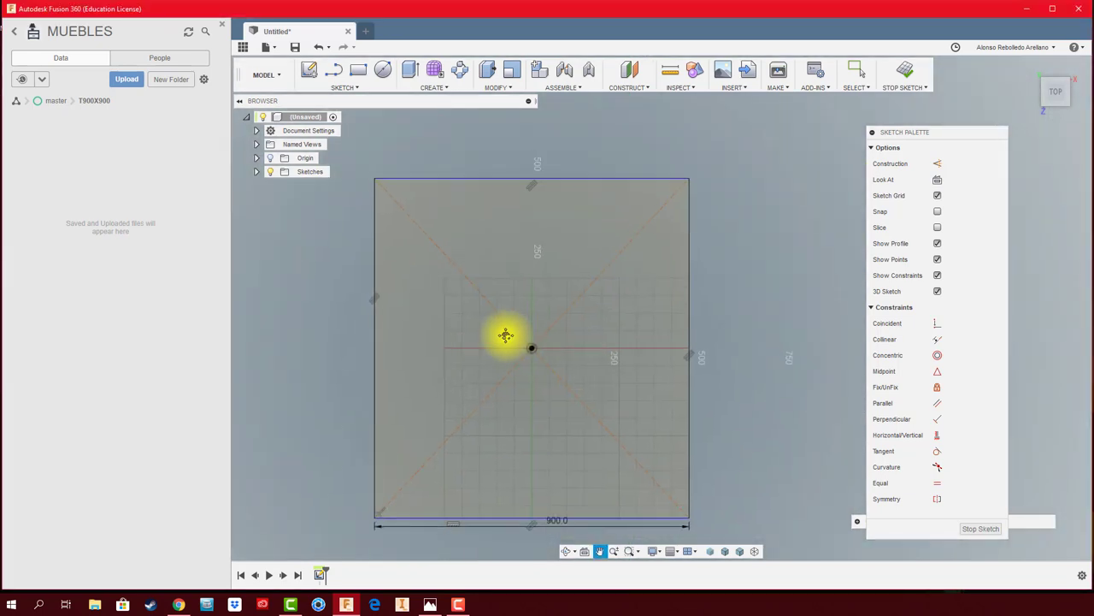
click(684, 295)
click(726, 299)
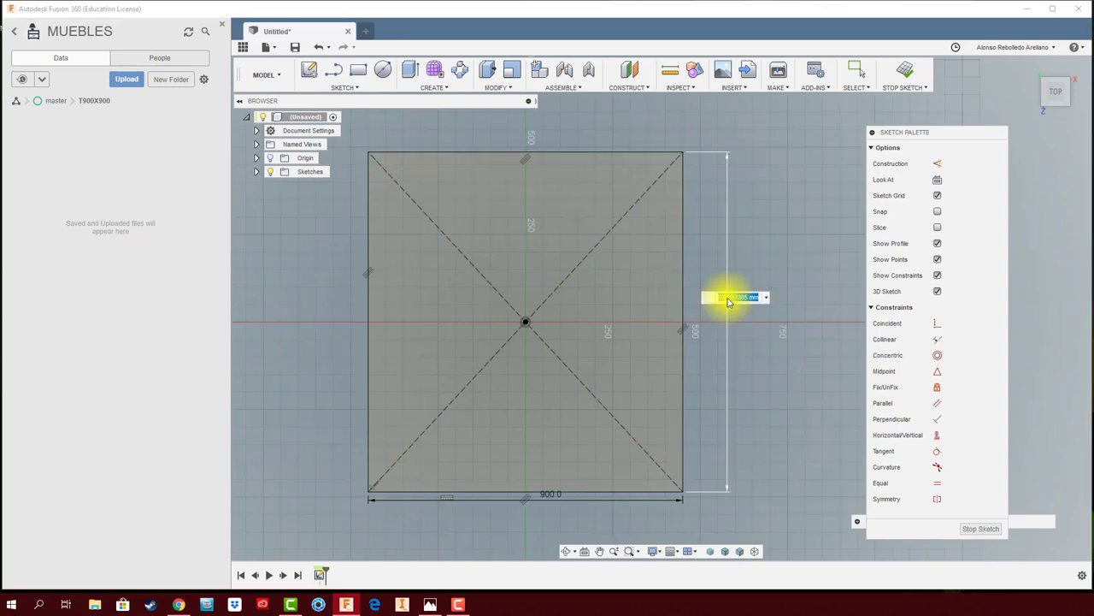
key(Return)
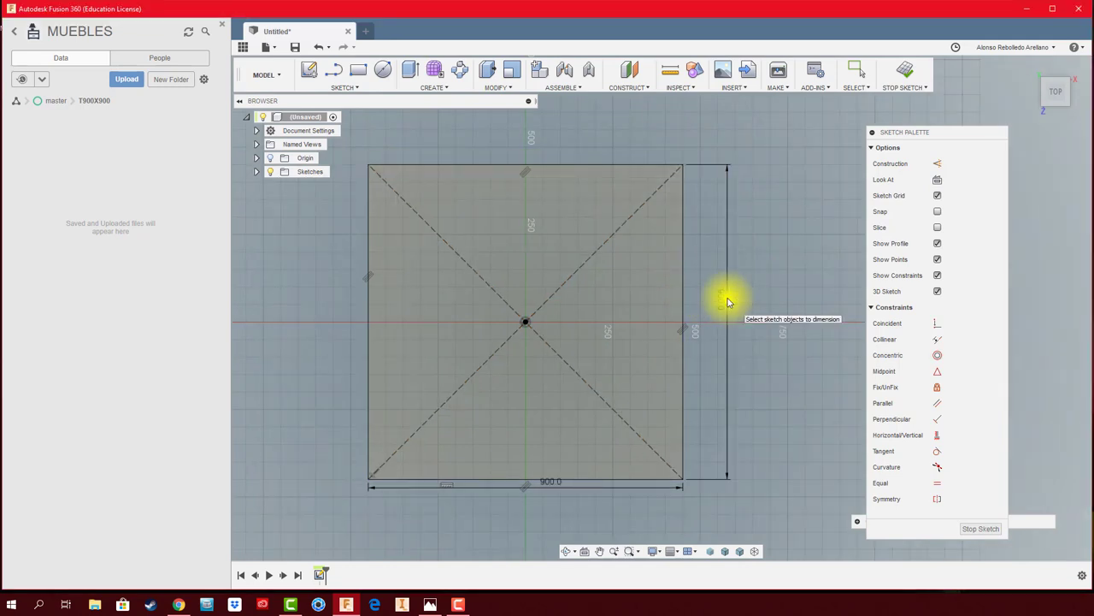
key(e)
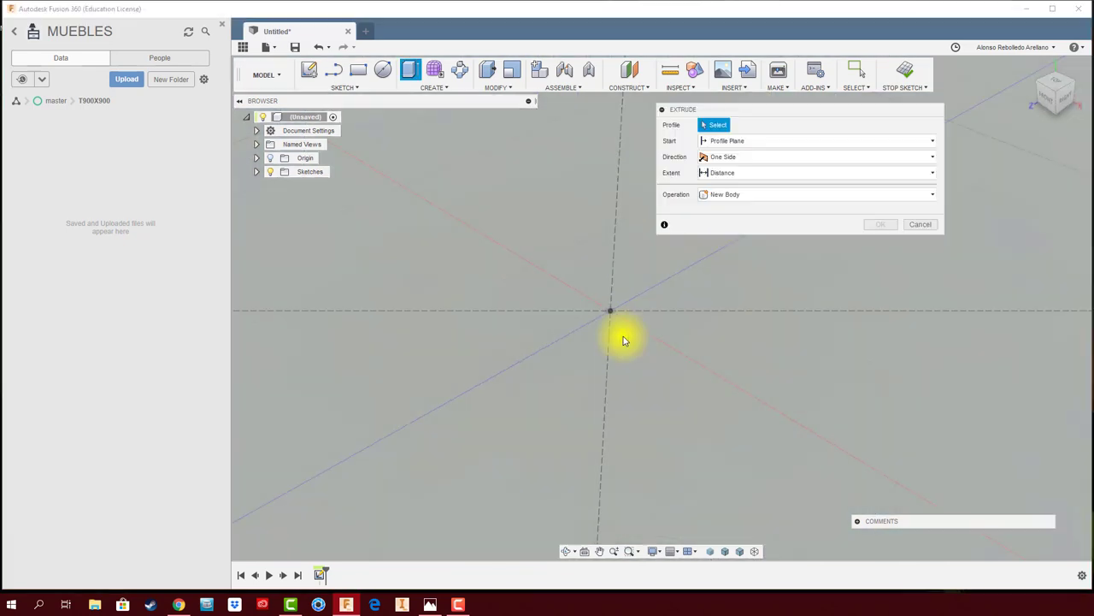
Extrude the 900 mm square into a thin slab and turn on component colour cycling
click(599, 351)
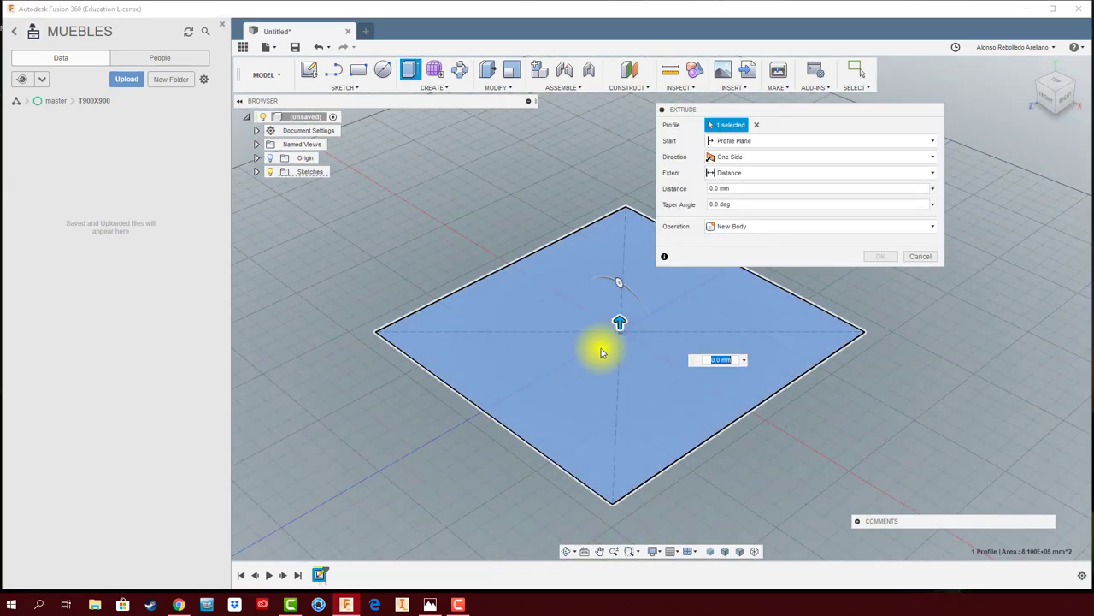
drag(621, 322, 619, 314)
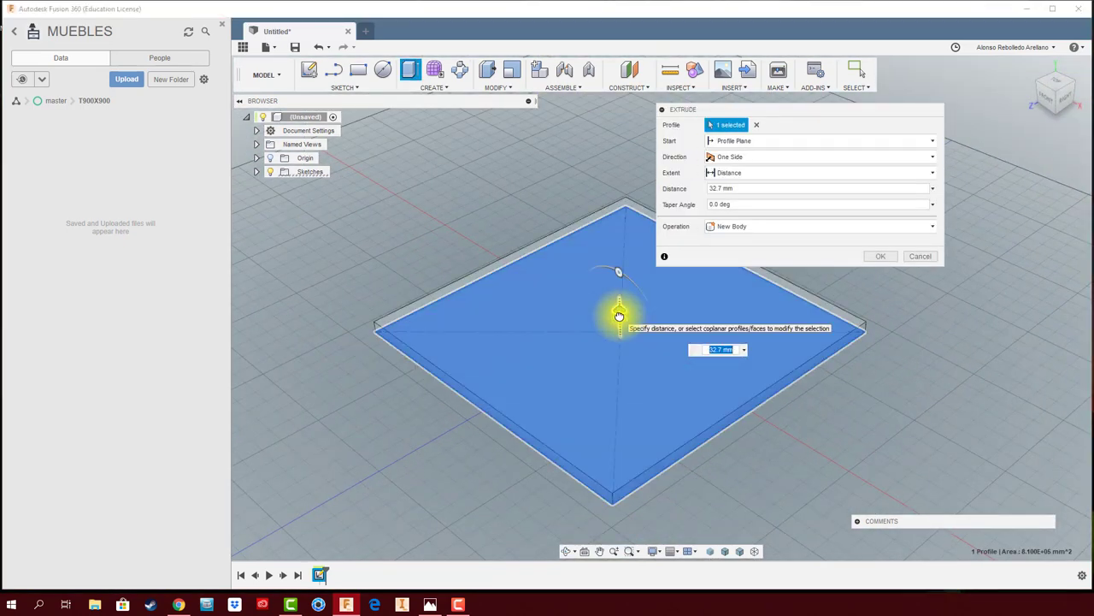
key(Return)
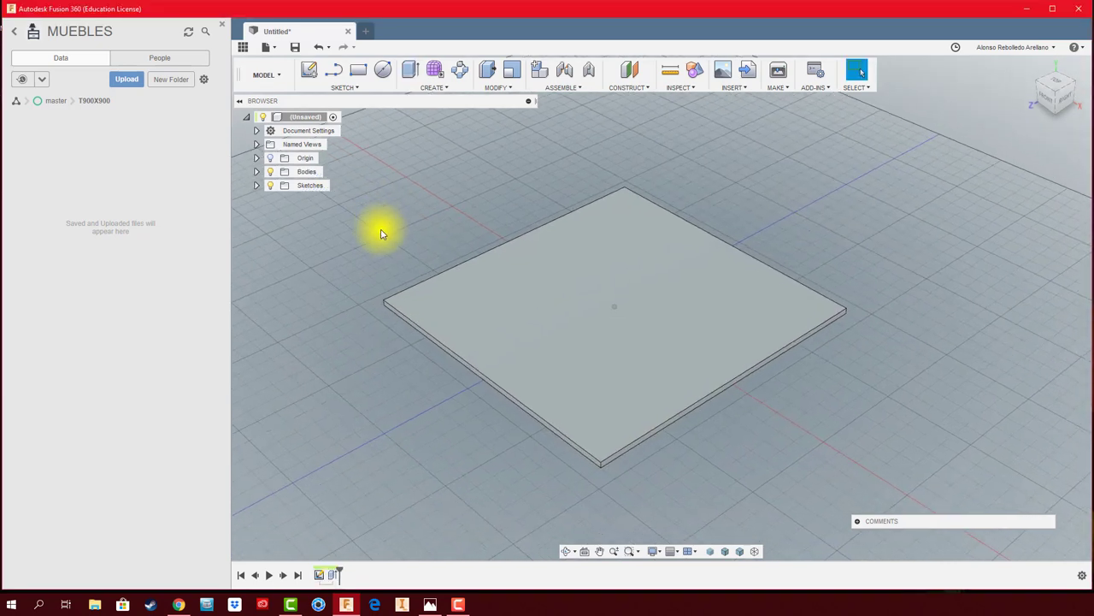
click(693, 79)
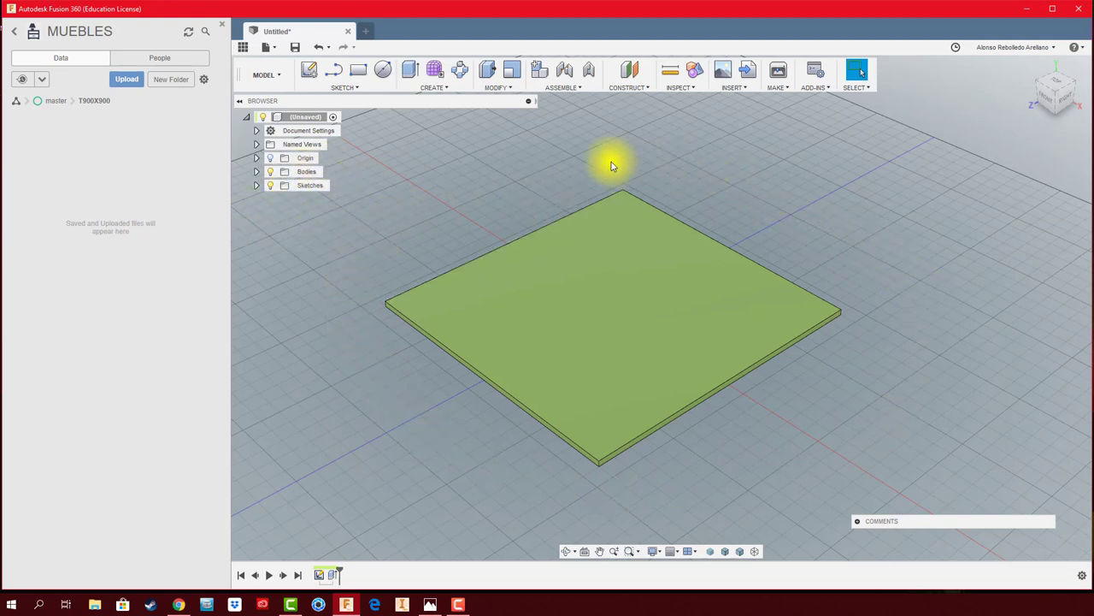
Convert the plate body into a component and rename it CUBIERTA
click(256, 172)
click(313, 189)
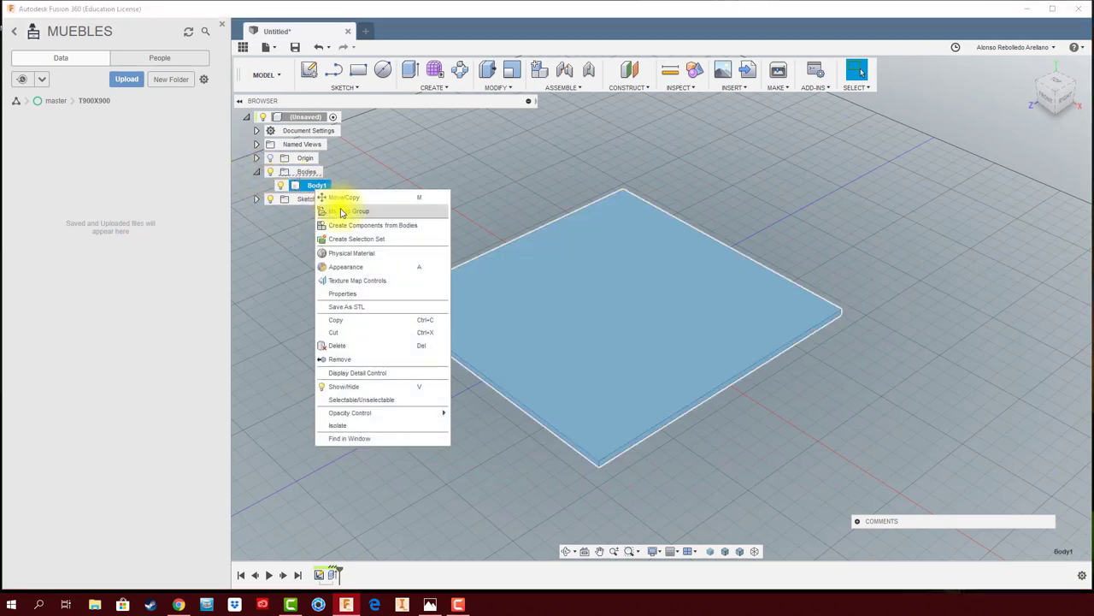
click(351, 225)
mouse_move(318, 185)
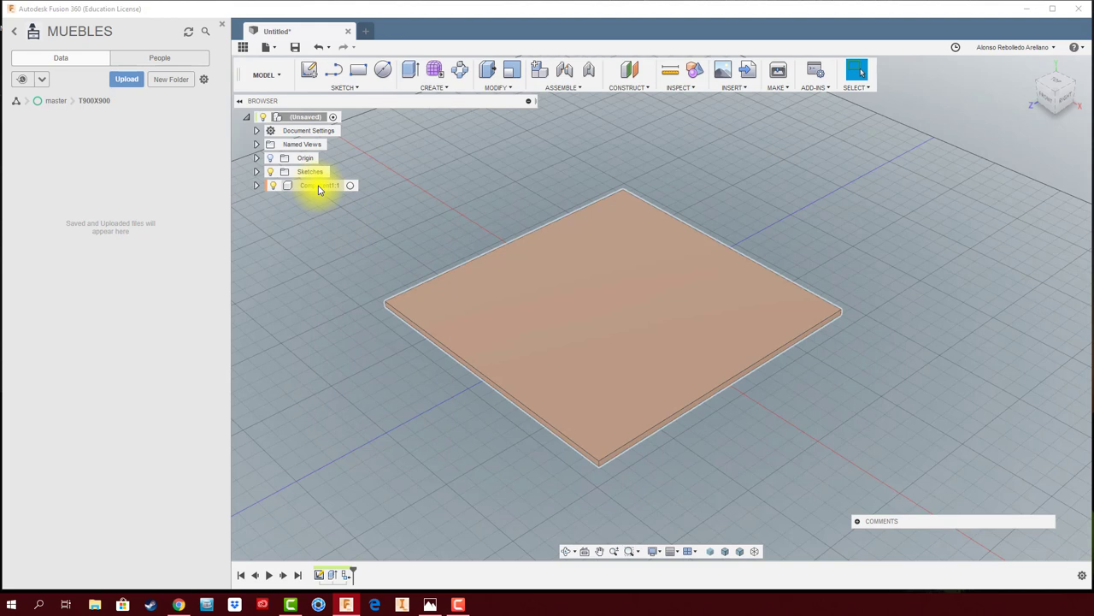
double_click(323, 188)
text(CUBIERT)
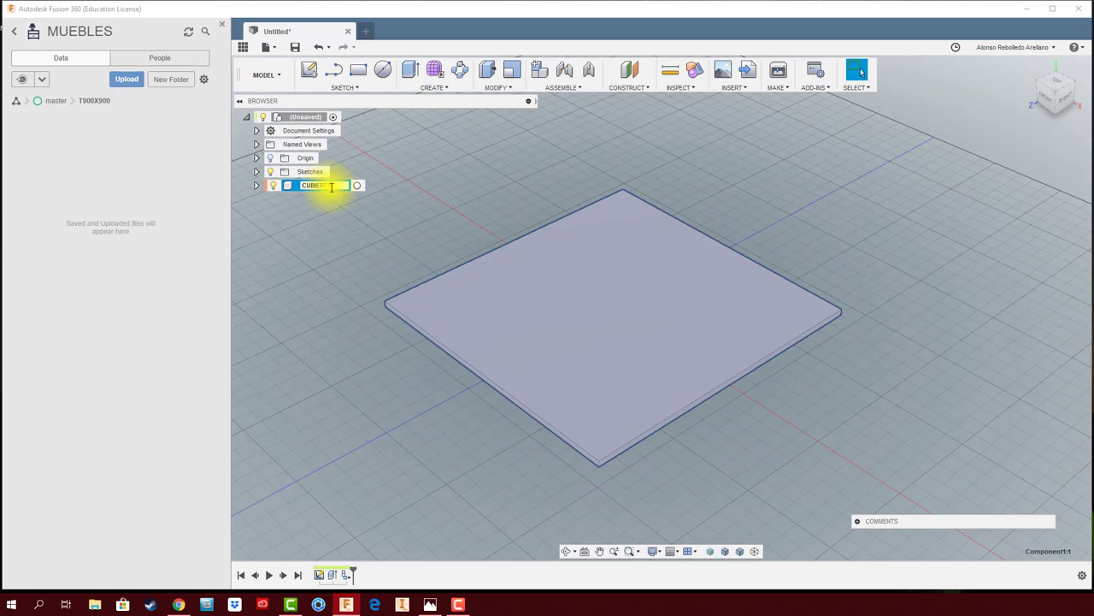
key(Return)
click(368, 259)
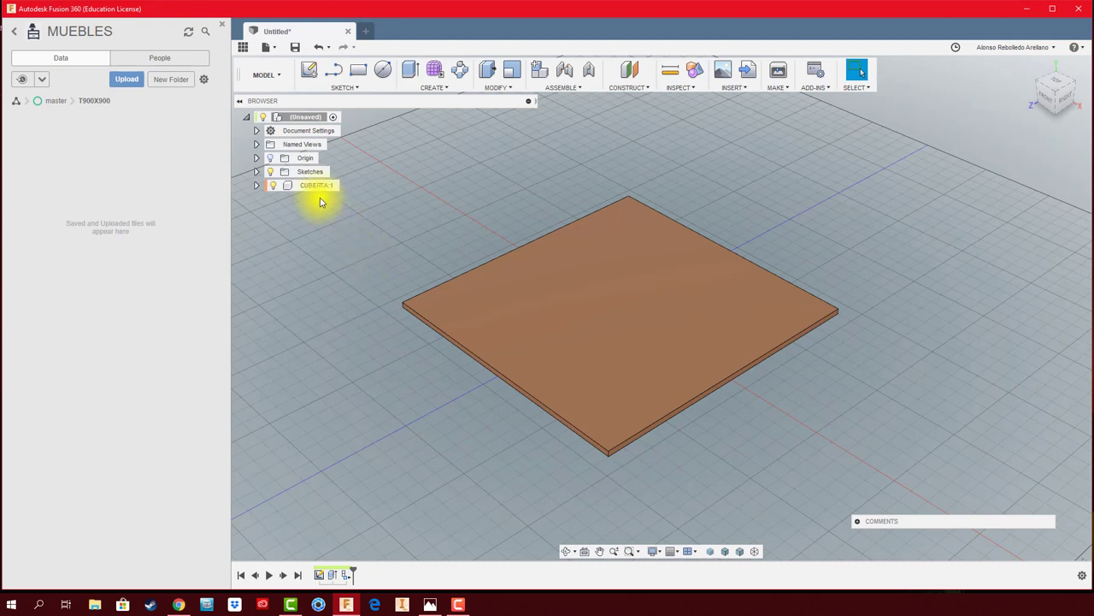
mouse_move(316, 185)
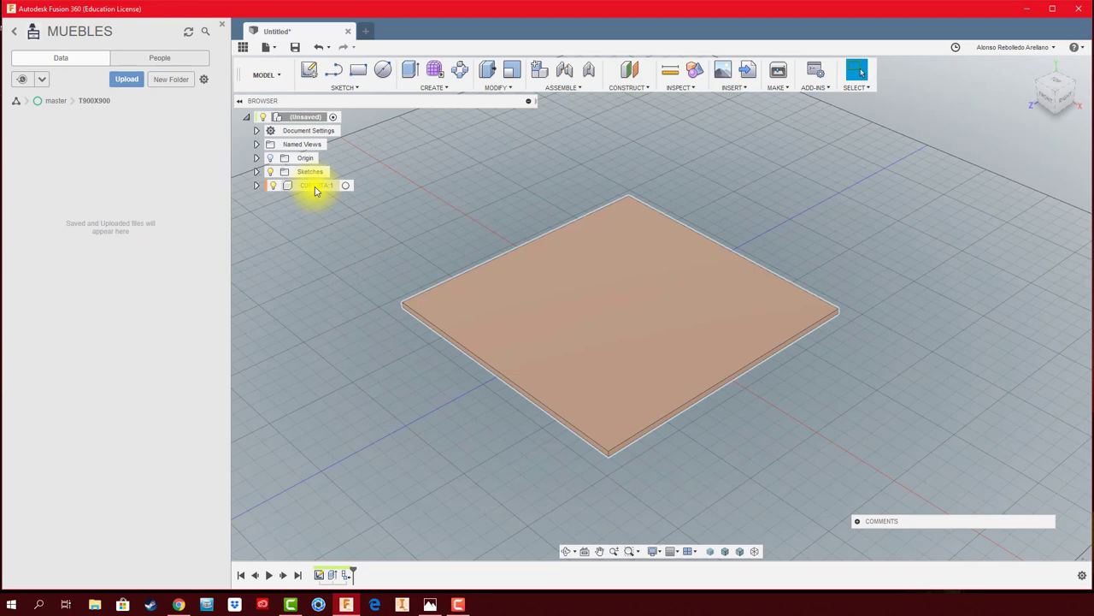
Ground the CUBIERTA component so it stays fixed
right_click(315, 190)
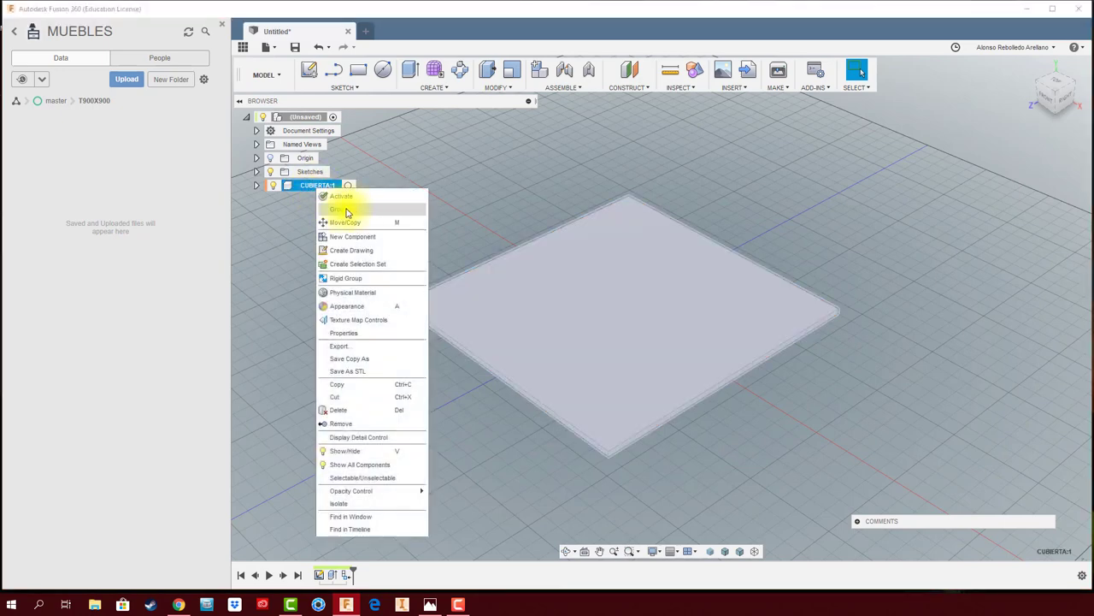
click(344, 212)
click(334, 235)
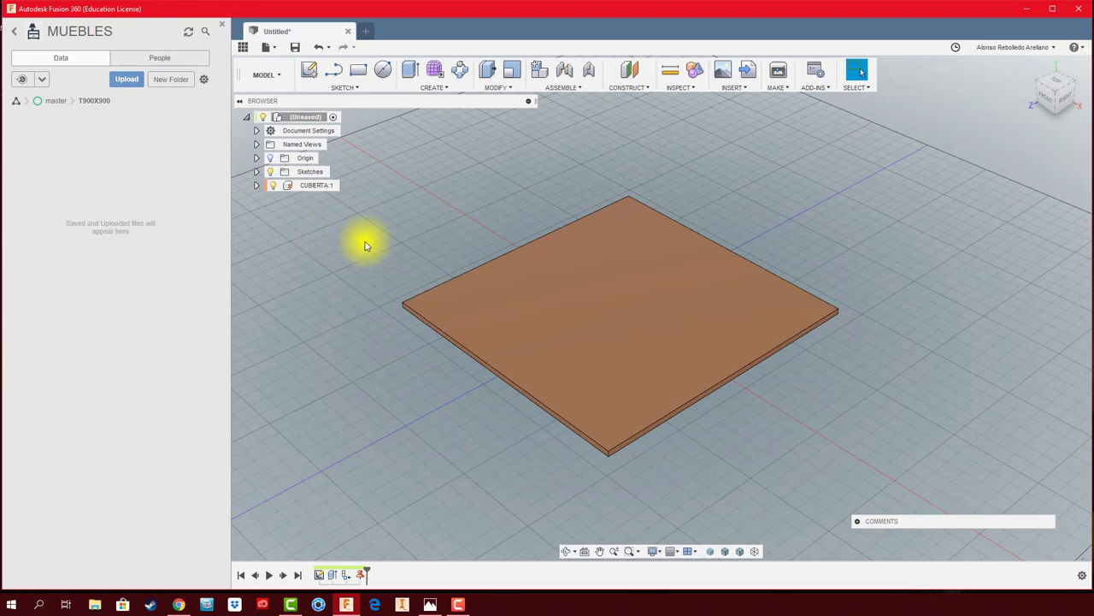
Save the design as T900X900 in the MUEBLES T900X900 folder
click(295, 47)
text(T900X900)
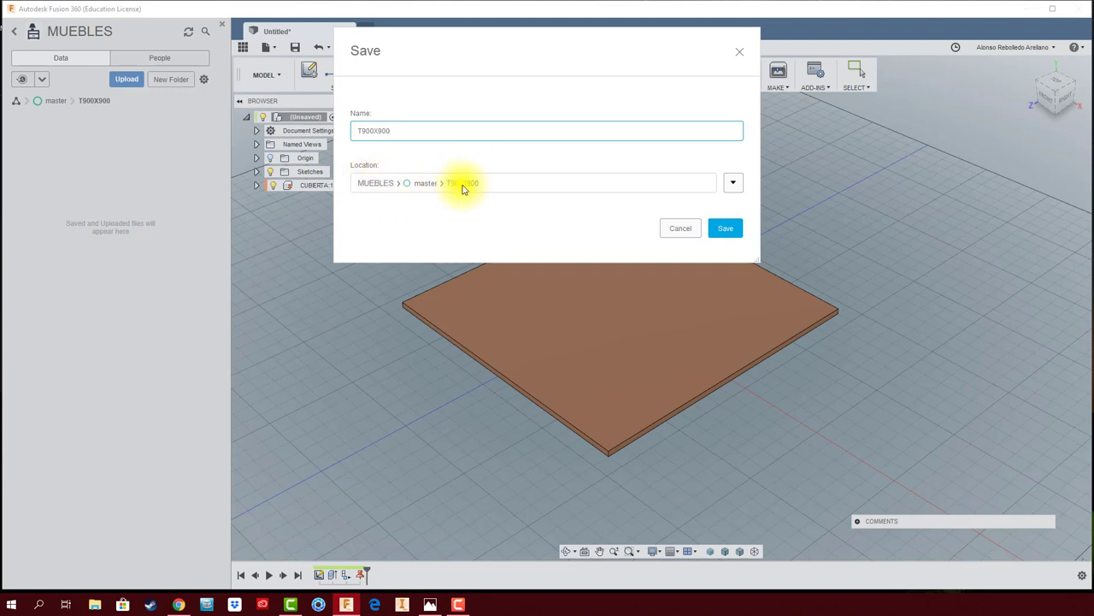
click(725, 227)
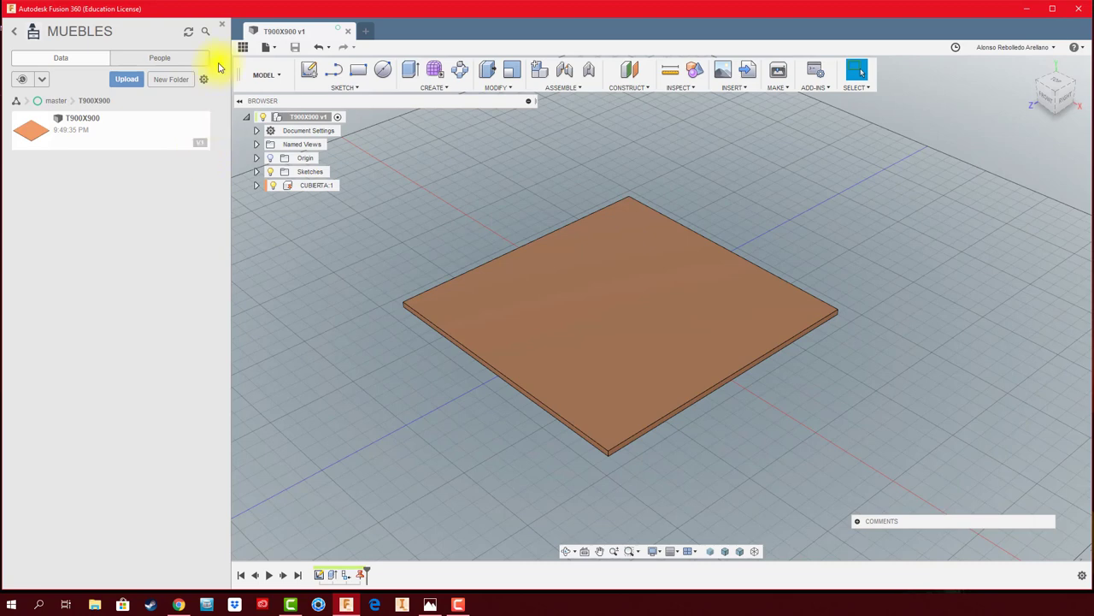
Start a sketch on the plate's underside and draw a rectangle near one corner
click(220, 27)
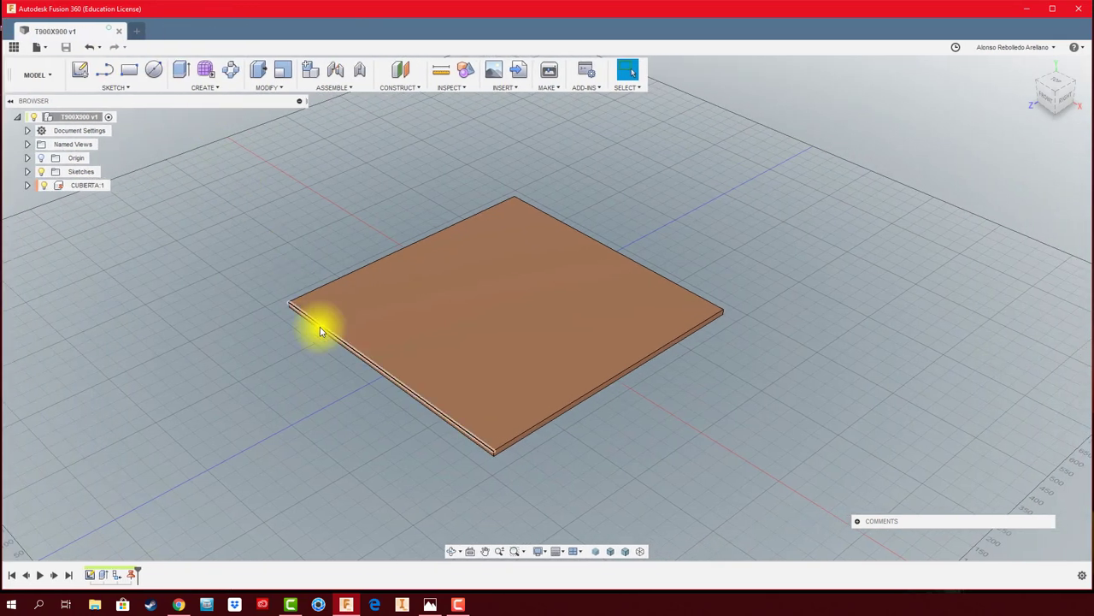
shift+middle_drag(306, 399, 307, 387)
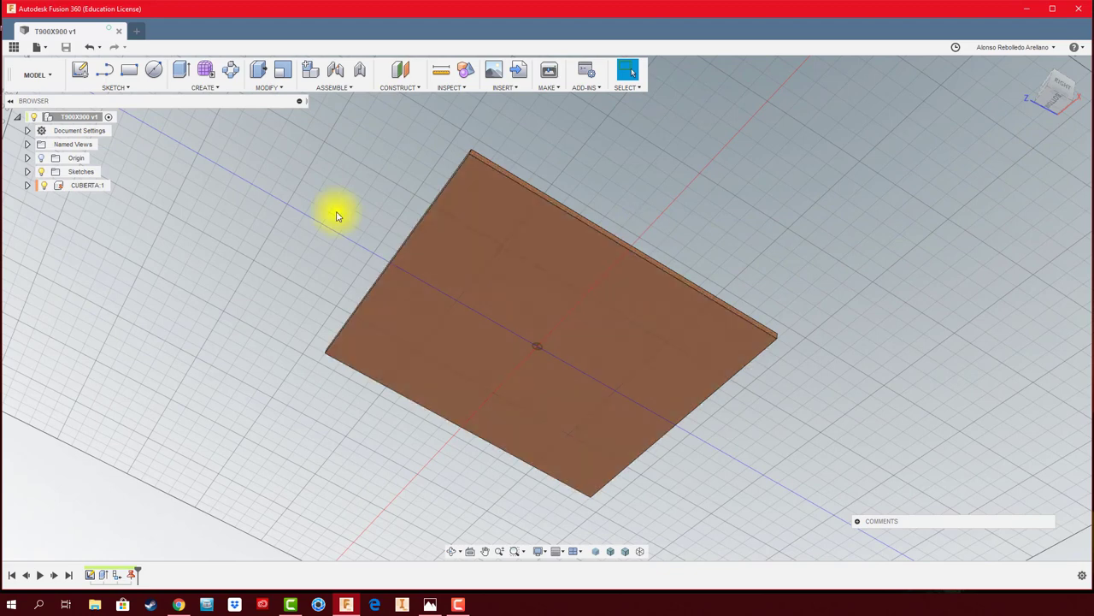
click(80, 69)
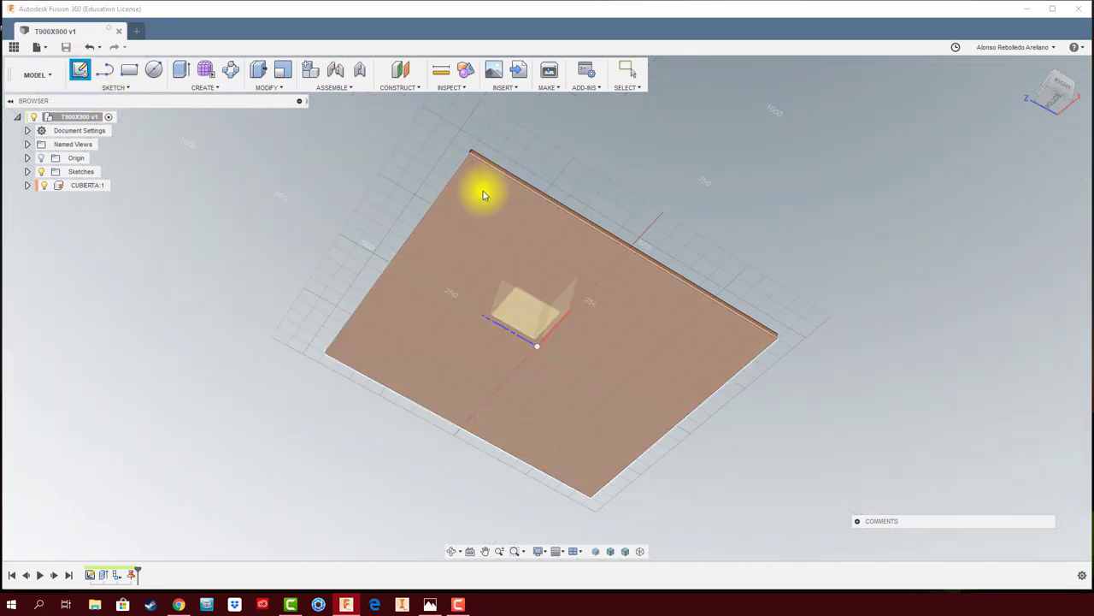
click(483, 195)
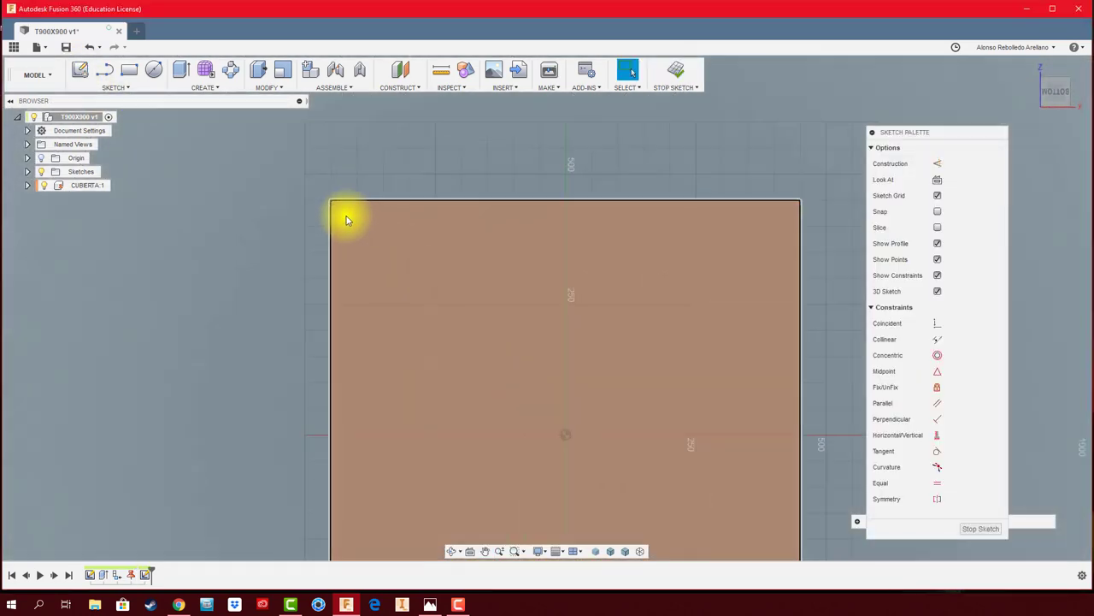
click(128, 69)
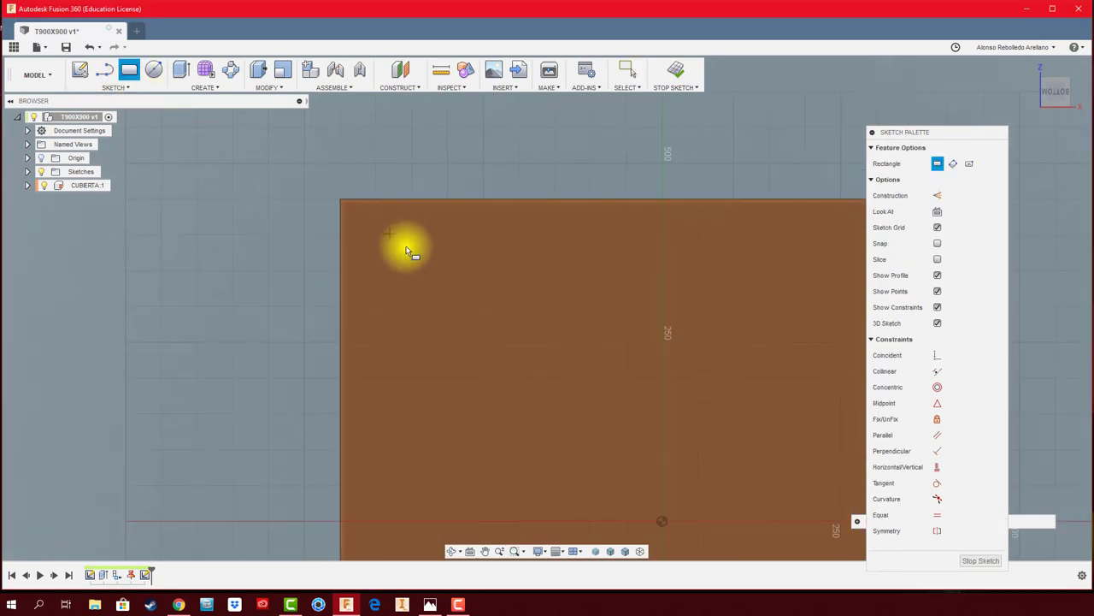
click(389, 234)
click(497, 320)
Dimension the rectangle to 55 × 55 mm, making a square
key(Escape)
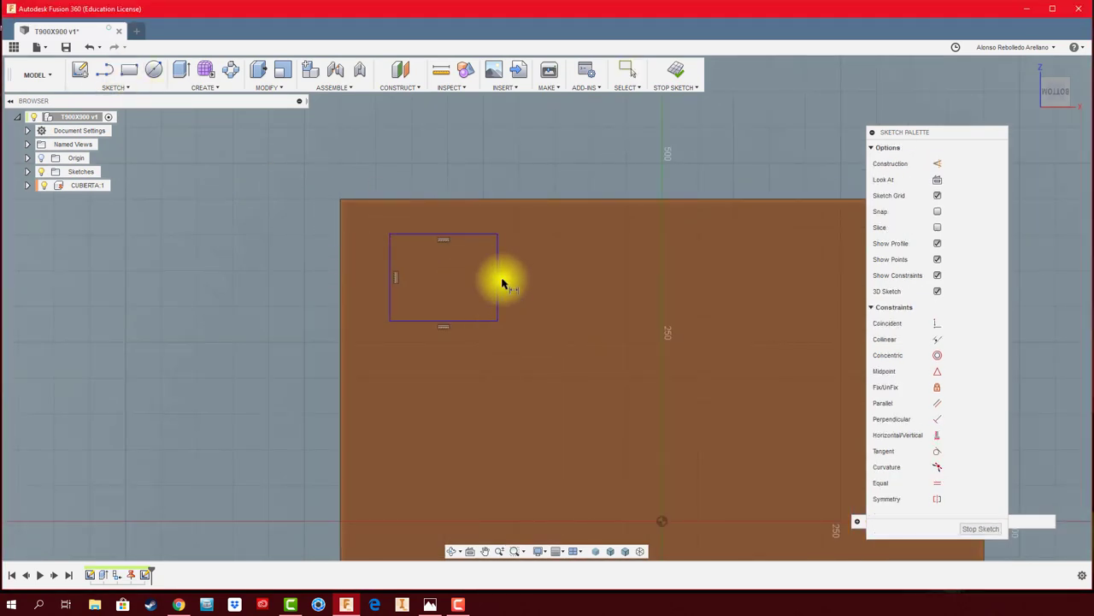
click(495, 290)
click(531, 288)
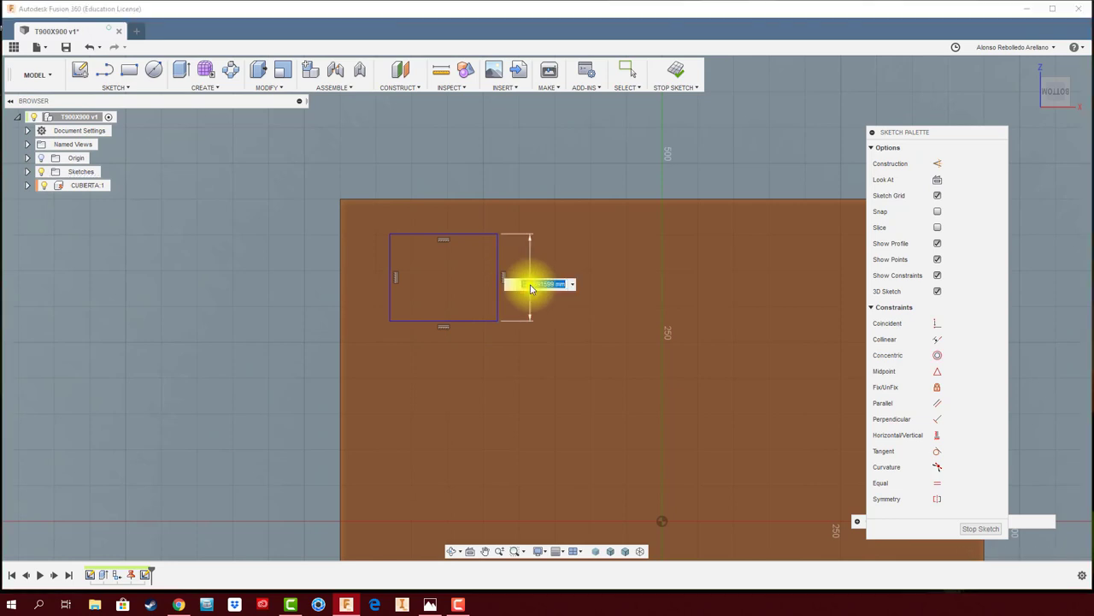
key(Return)
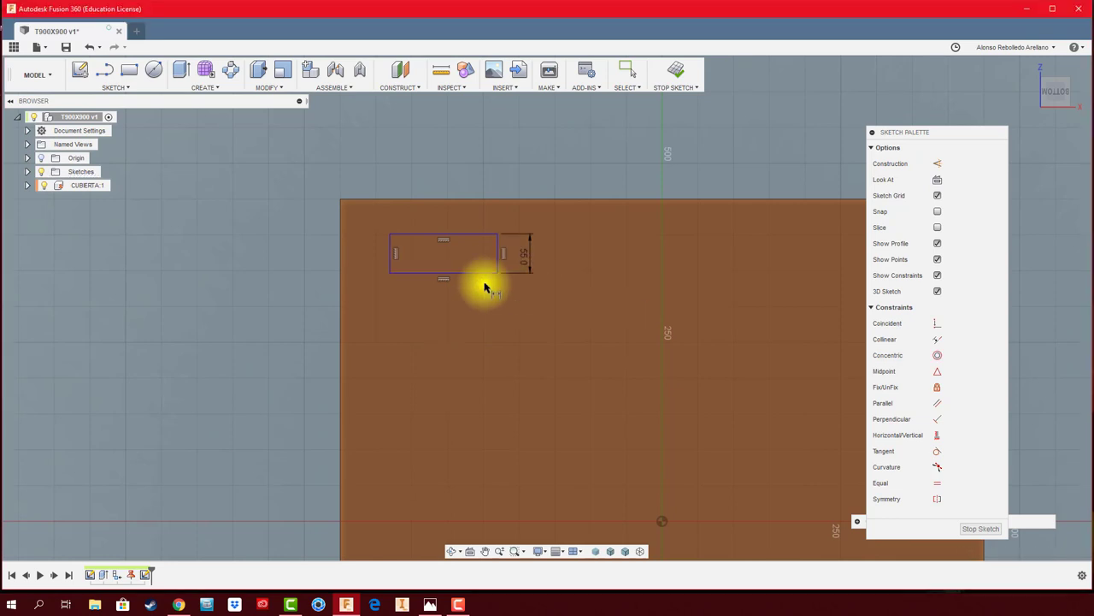
click(464, 271)
click(470, 324)
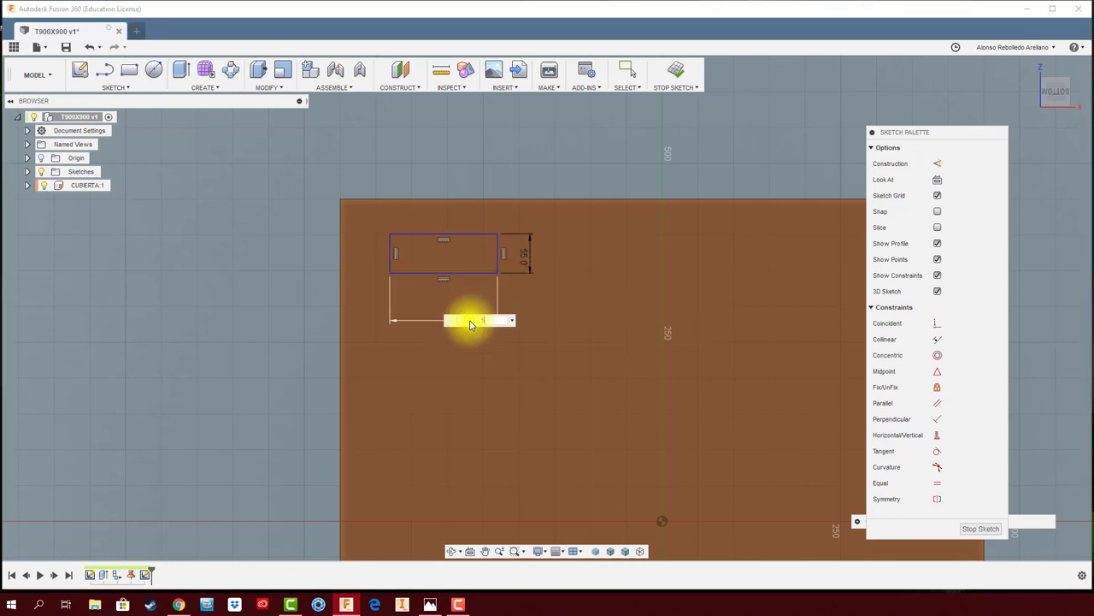
text(55)
key(Return)
scroll(449, 224, up, 2)
scroll(483, 243, up, 1)
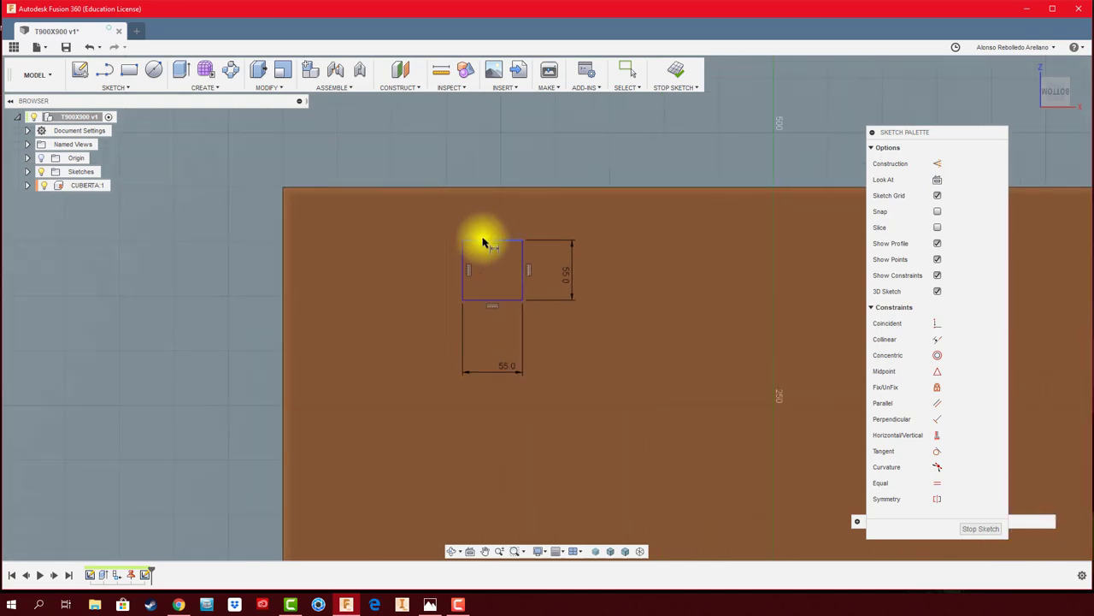
Locate the square 40 mm from the plate's top and left edges, then finish the sketch
click(483, 241)
click(491, 186)
click(438, 212)
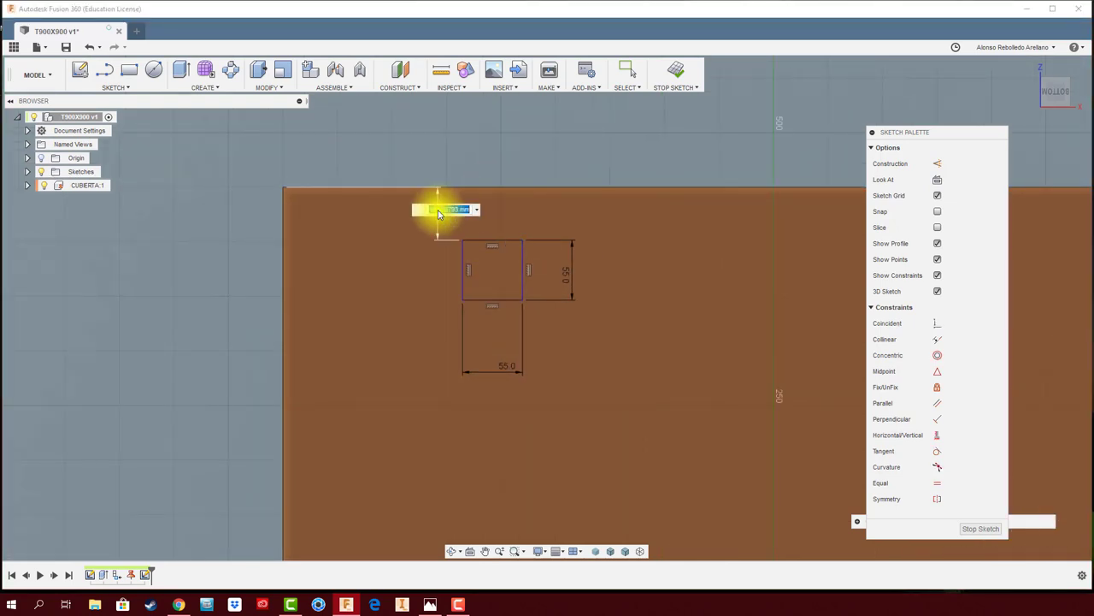
text(40)
key(Return)
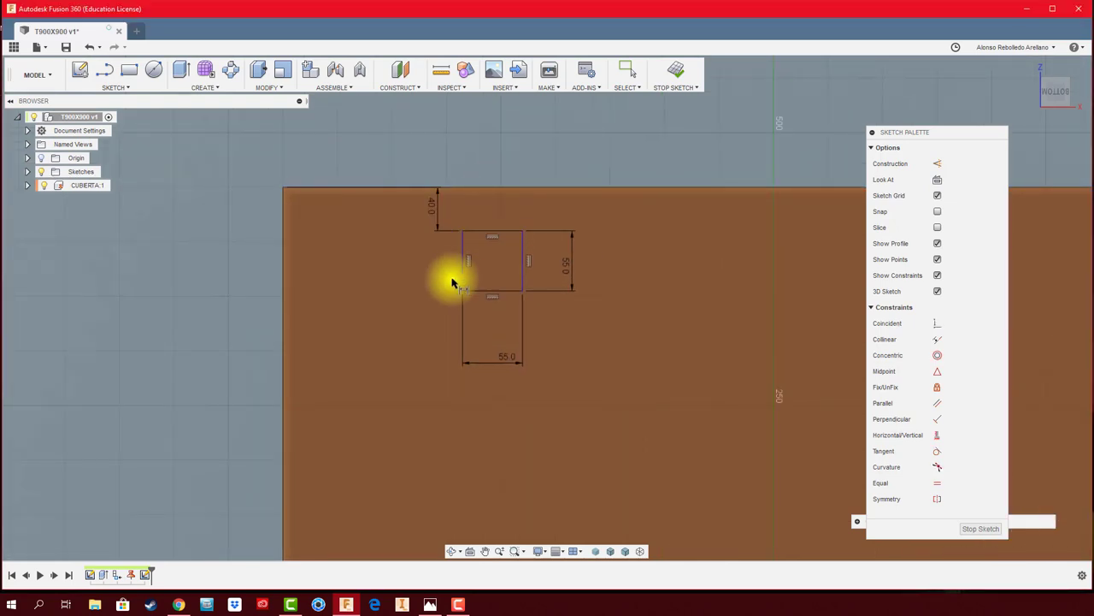
click(463, 262)
click(283, 271)
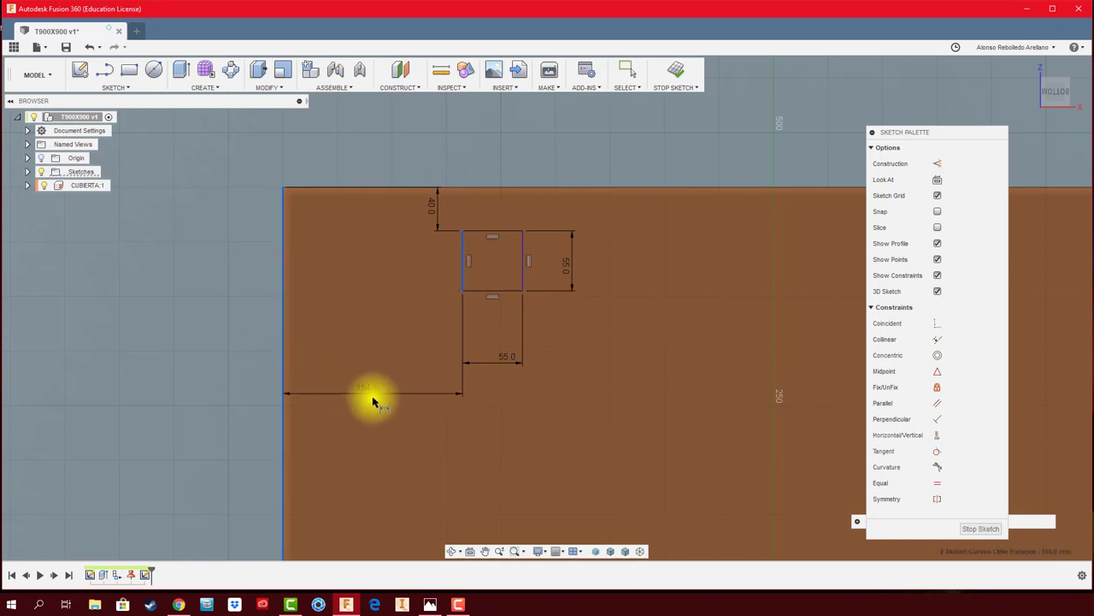
click(376, 400)
key(Return)
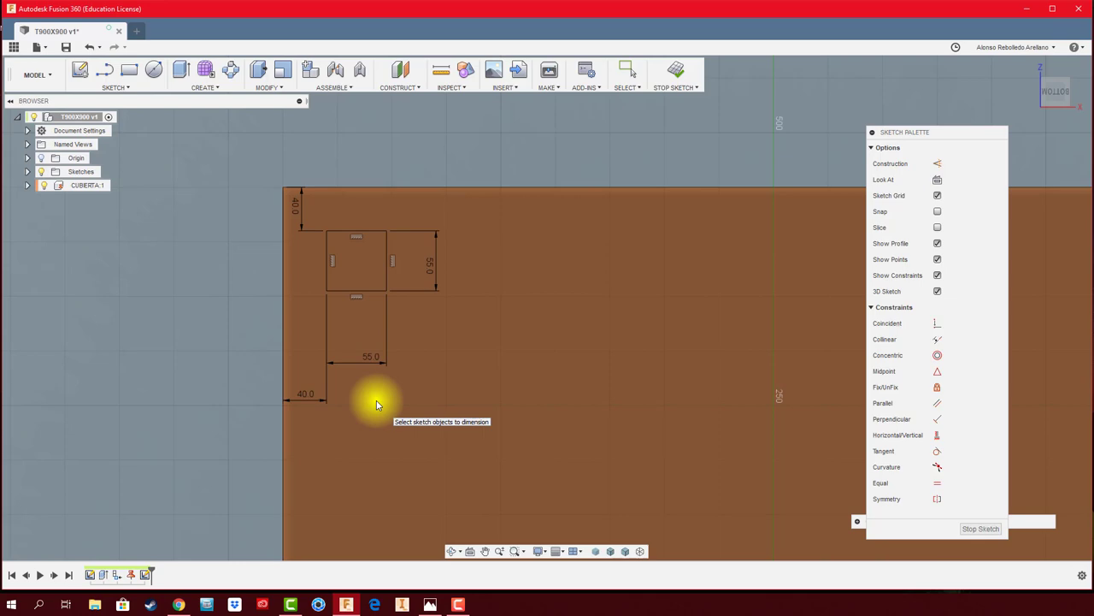
mouse_move(376, 400)
shift+middle_down()
mouse_move(631, 151)
mouse_move(679, 79)
shift+middle_up()
click(677, 76)
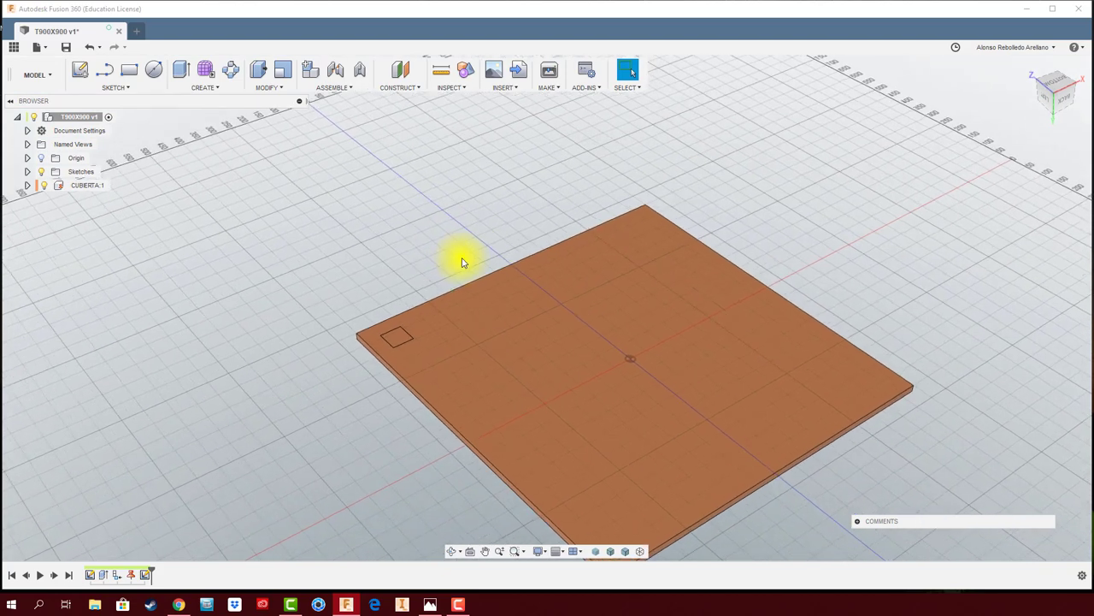
Extrude the small square profile upward 720 mm into a leg column
key(e)
click(397, 336)
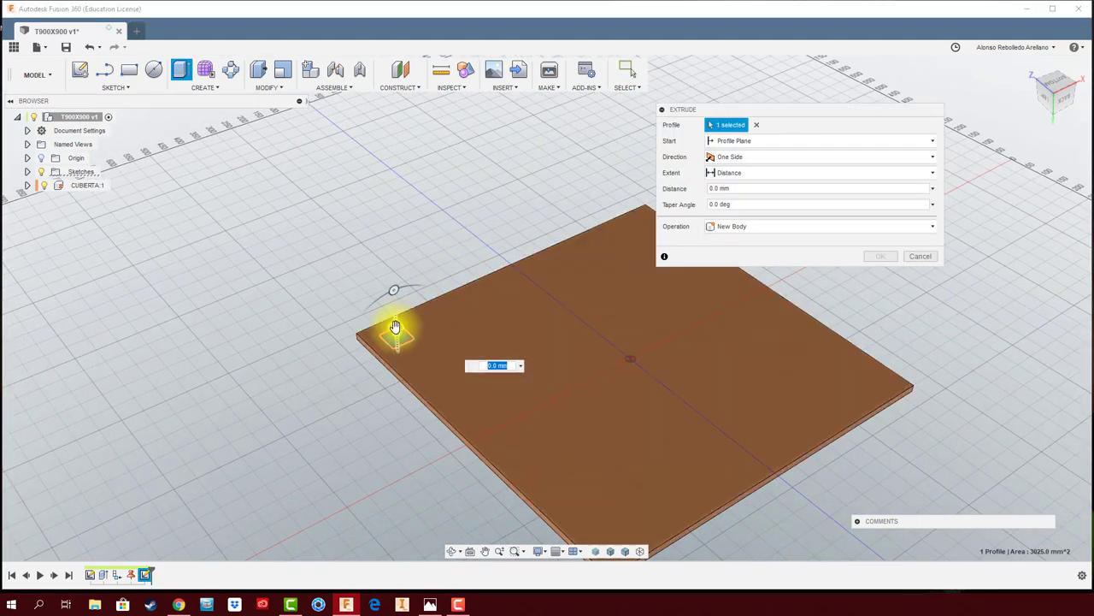
mouse_move(395, 327)
mouse_down()
mouse_move(398, 151)
mouse_move(386, 128)
mouse_up()
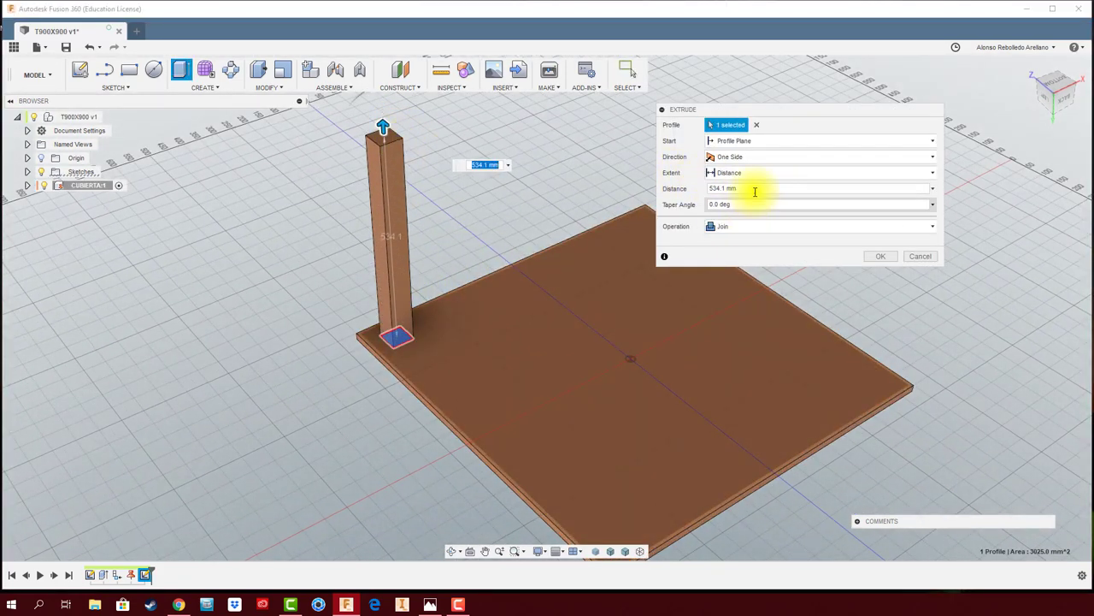
drag(744, 190, 678, 192)
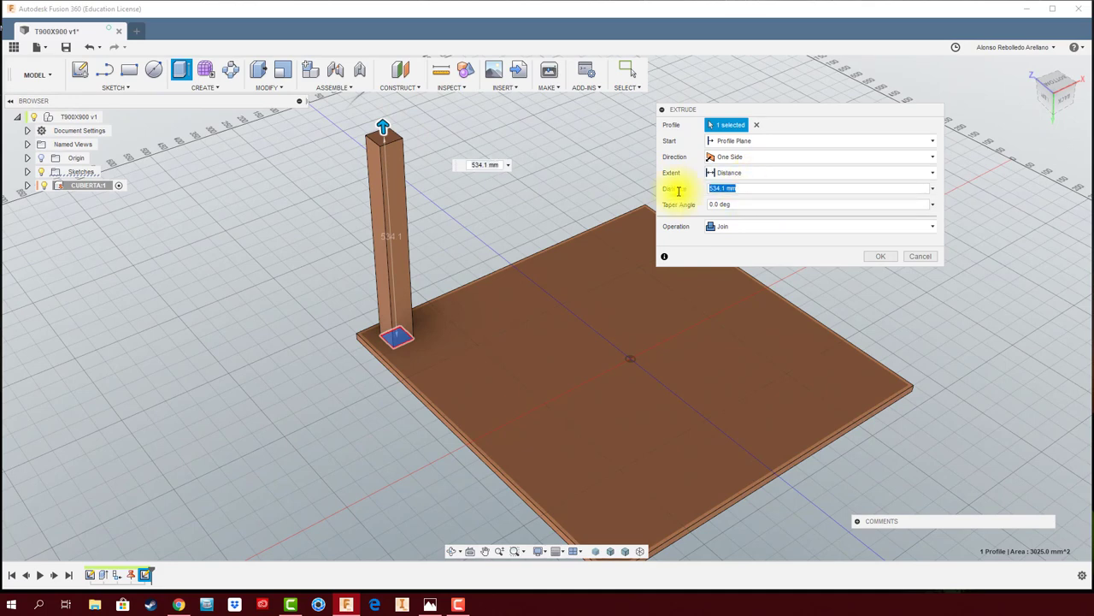
text(720)
scroll(672, 283, down, 3)
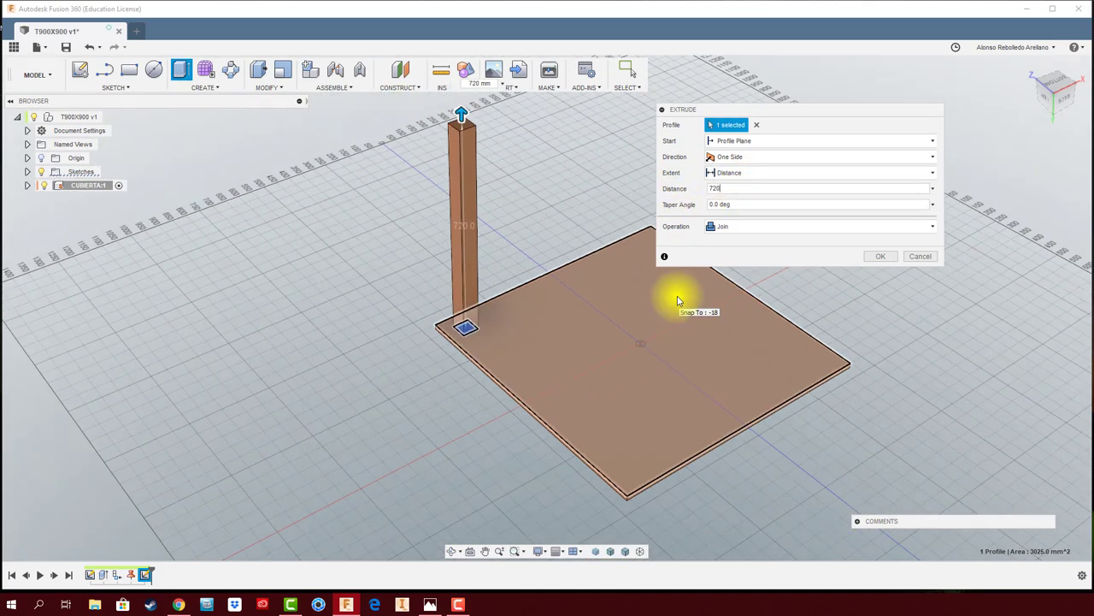
scroll(665, 284, down, 2)
shift+middle_drag(604, 302, 802, 280)
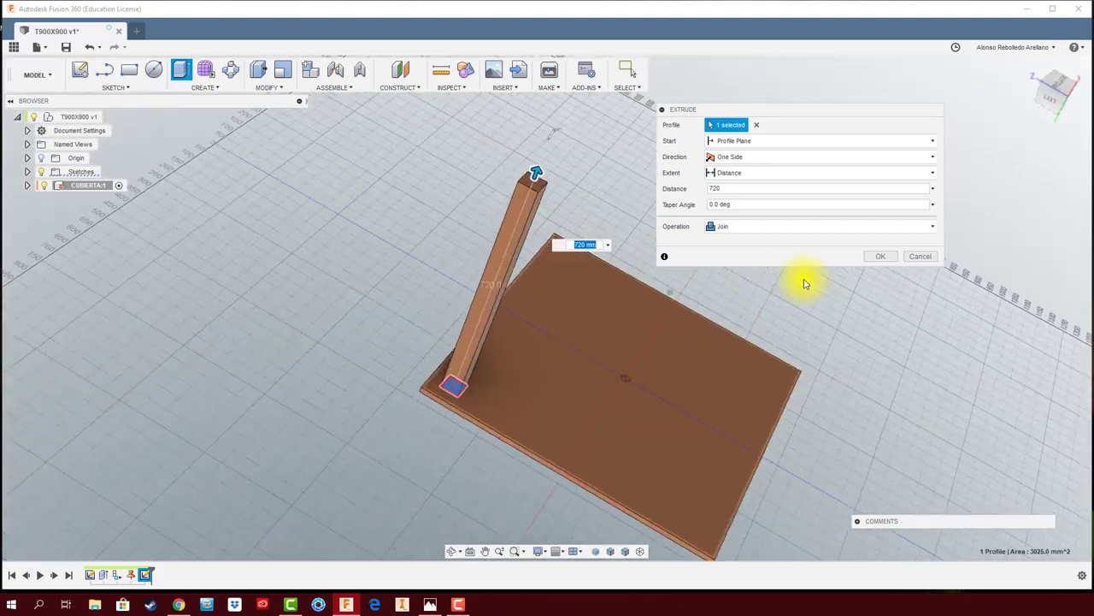
shift+middle_drag(883, 252, 830, 245)
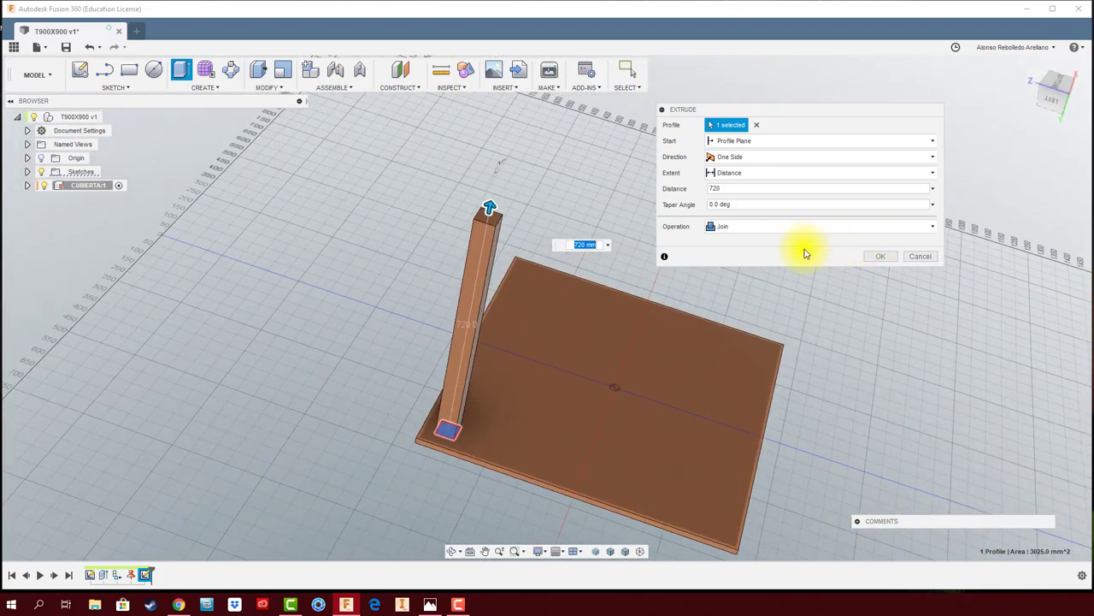
shift+middle_drag(571, 258, 496, 219)
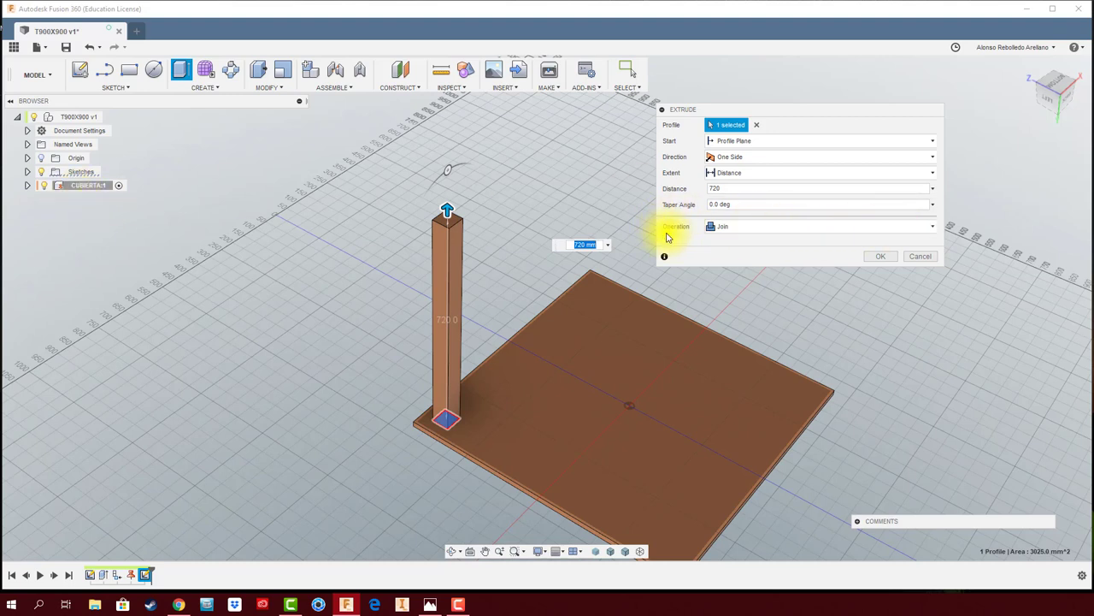
Set the extrusion operation to New Component and confirm the leg
click(908, 229)
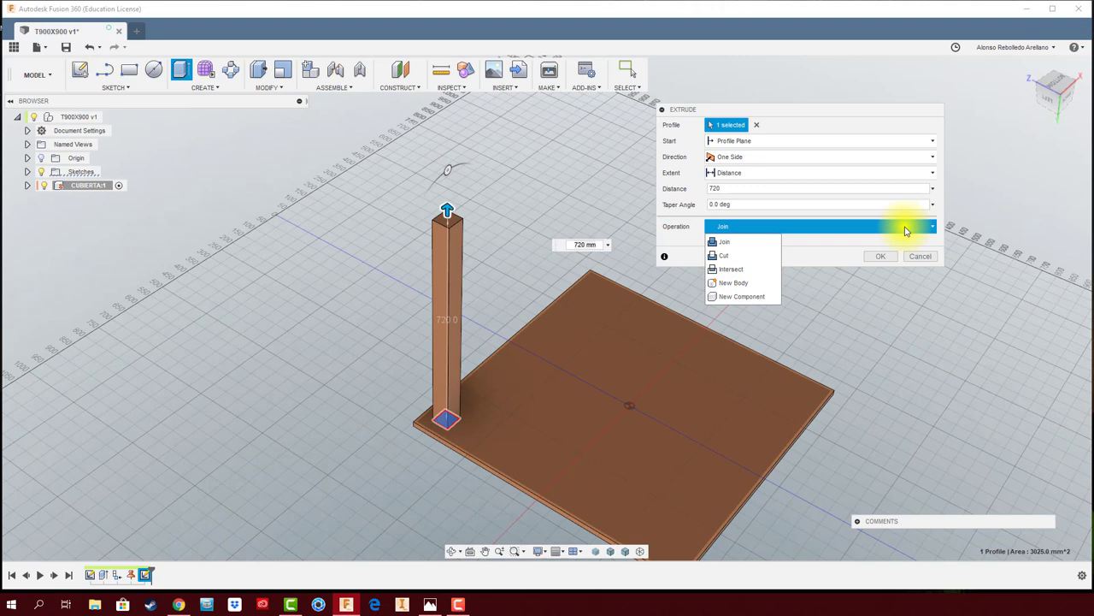
click(754, 295)
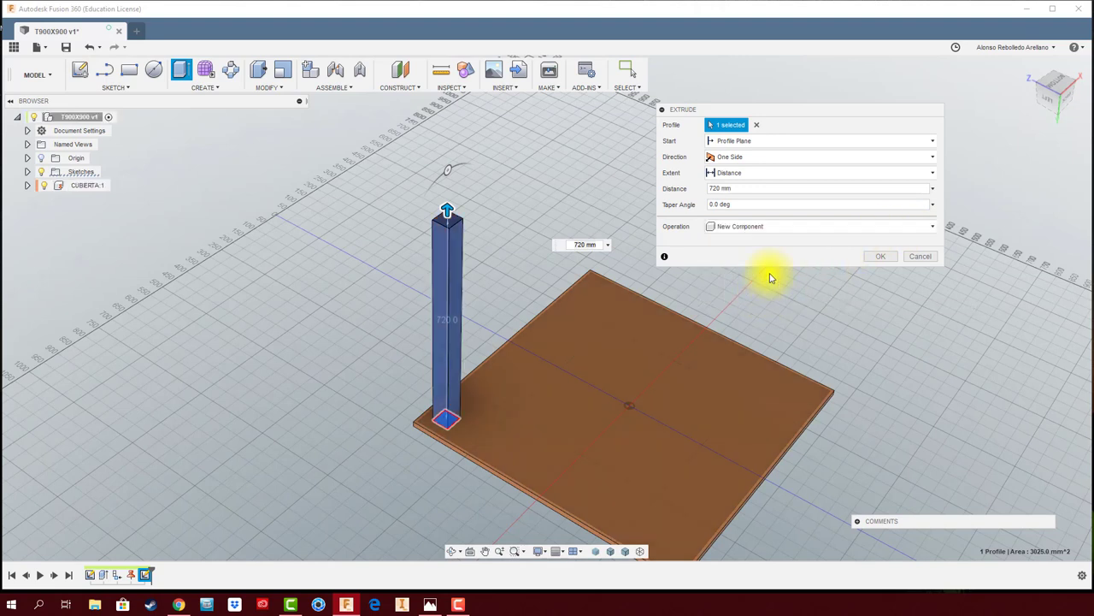
click(883, 258)
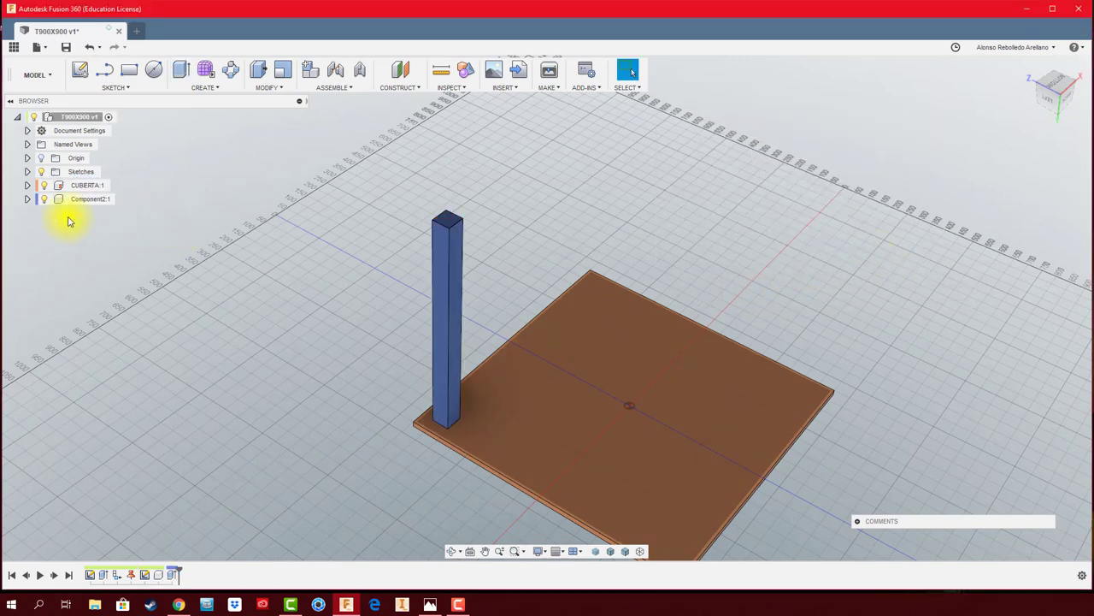
Rename the new leg component to PATA
double_click(94, 199)
text(PATA)
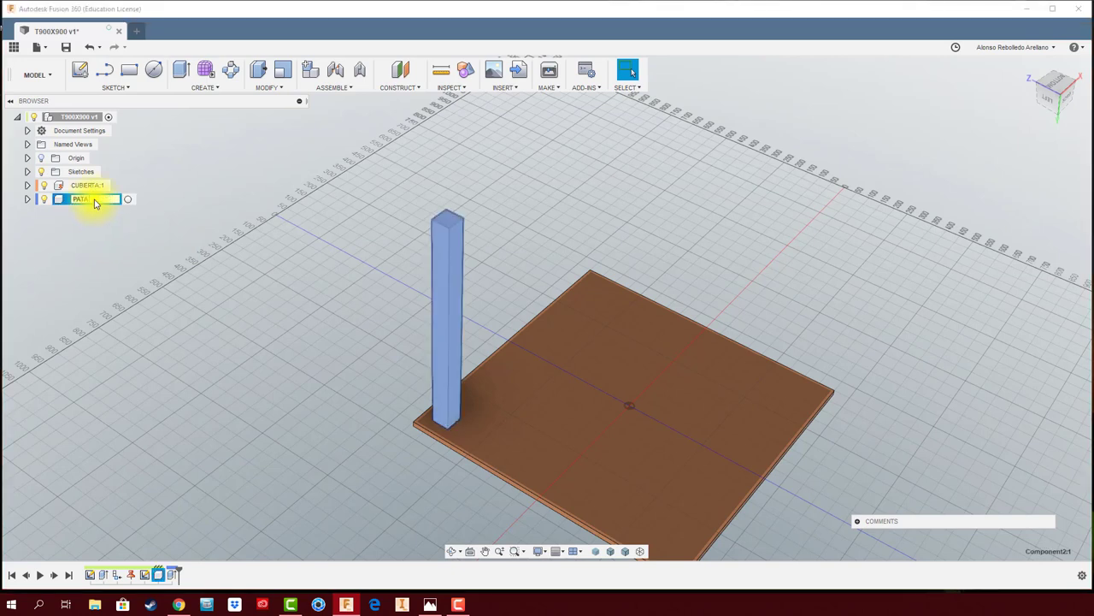
key(Return)
scroll(171, 288, down, 2)
Try dragging the PATA leg aside, then undo so it stays under the corner
shift+middle_drag(214, 265, 420, 239)
shift+middle_drag(582, 188, 522, 317)
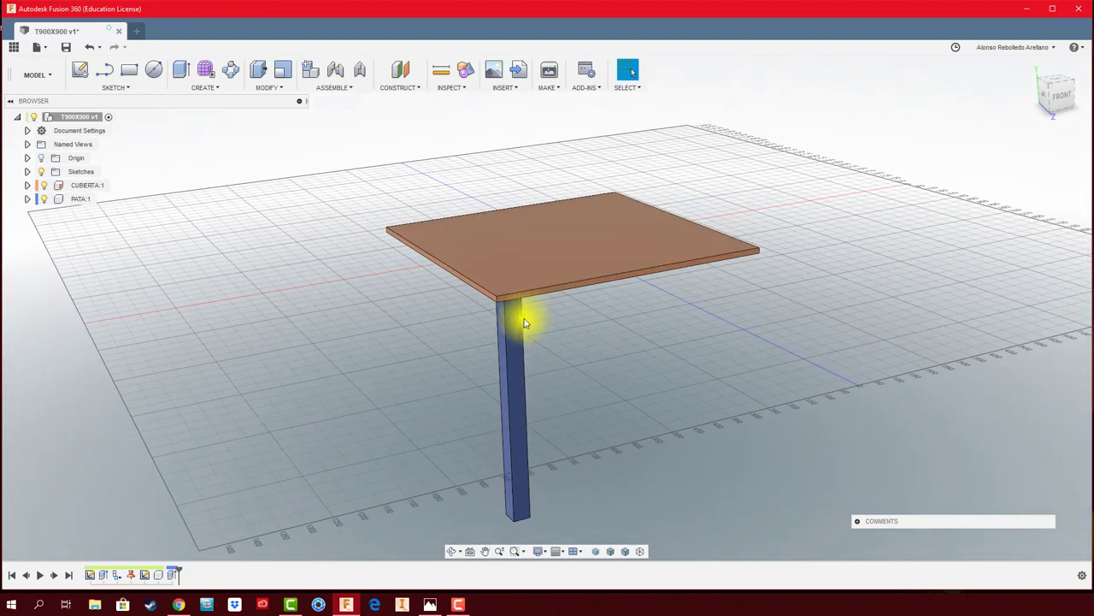
drag(538, 320, 721, 326)
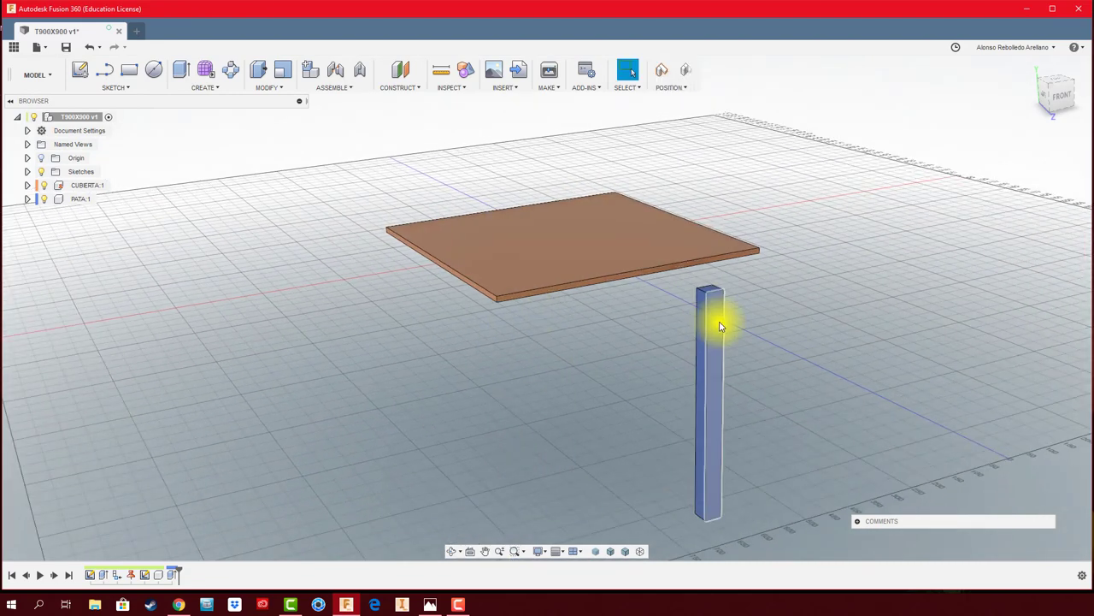
key(ctrl+z)
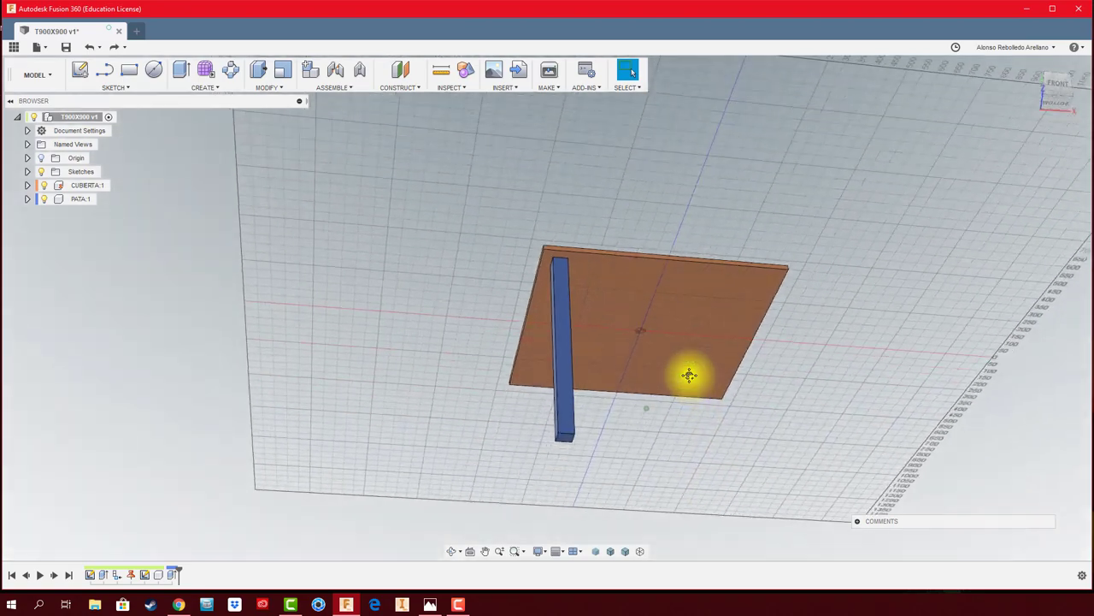
shift+middle_drag(690, 374, 587, 328)
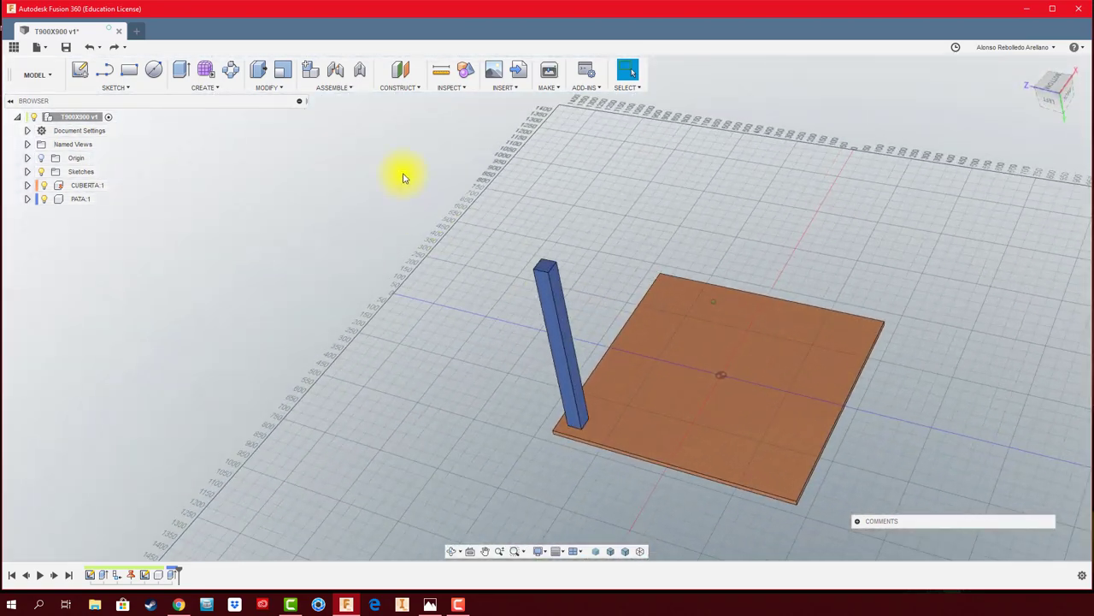
click(354, 90)
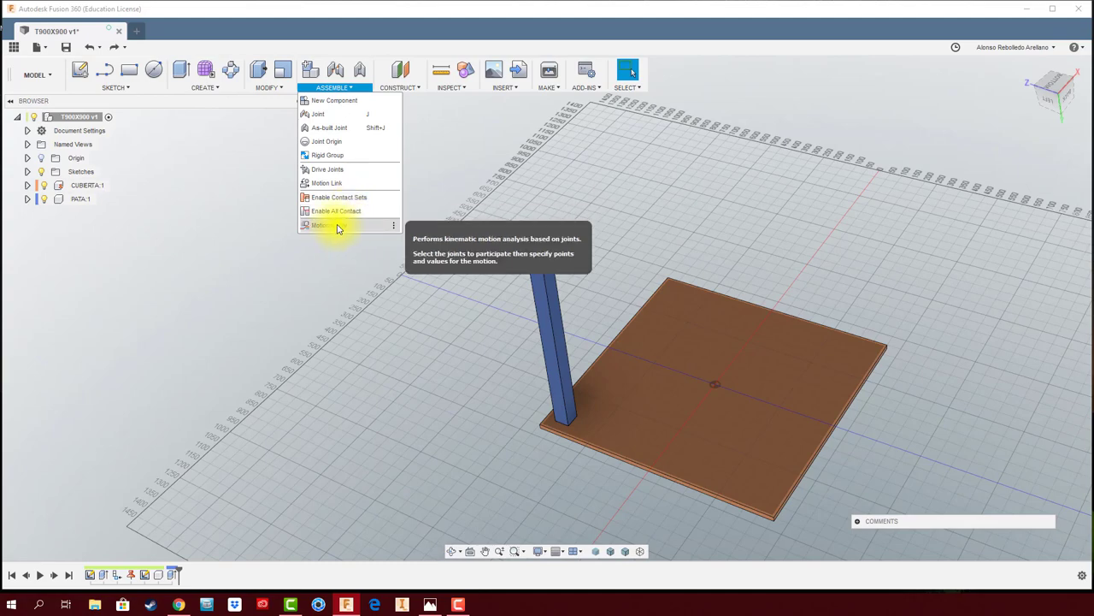
shift+middle_drag(340, 254, 340, 259)
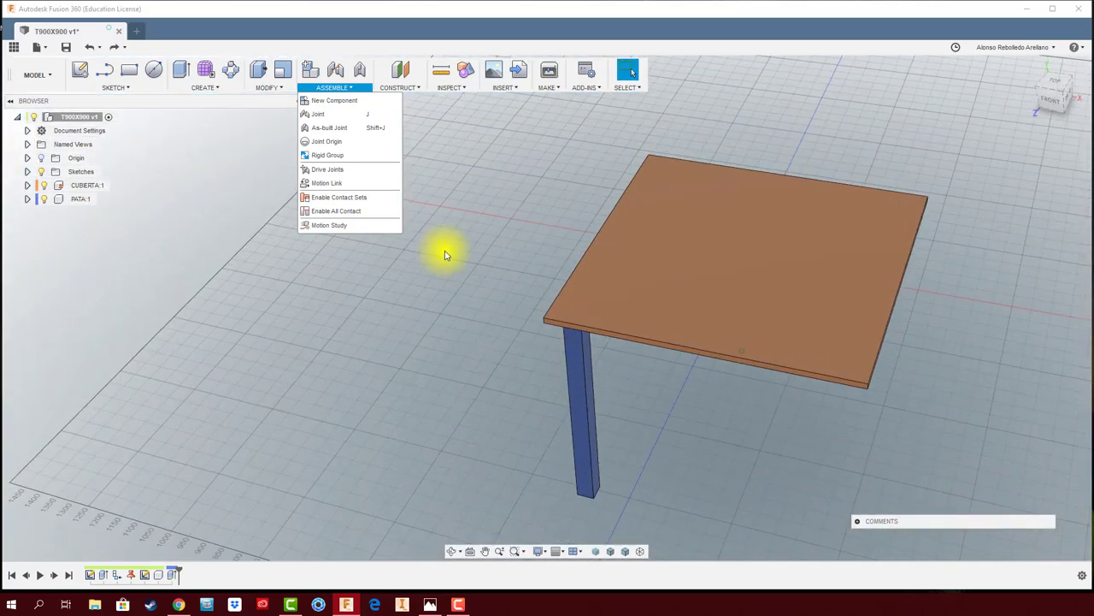
click(445, 254)
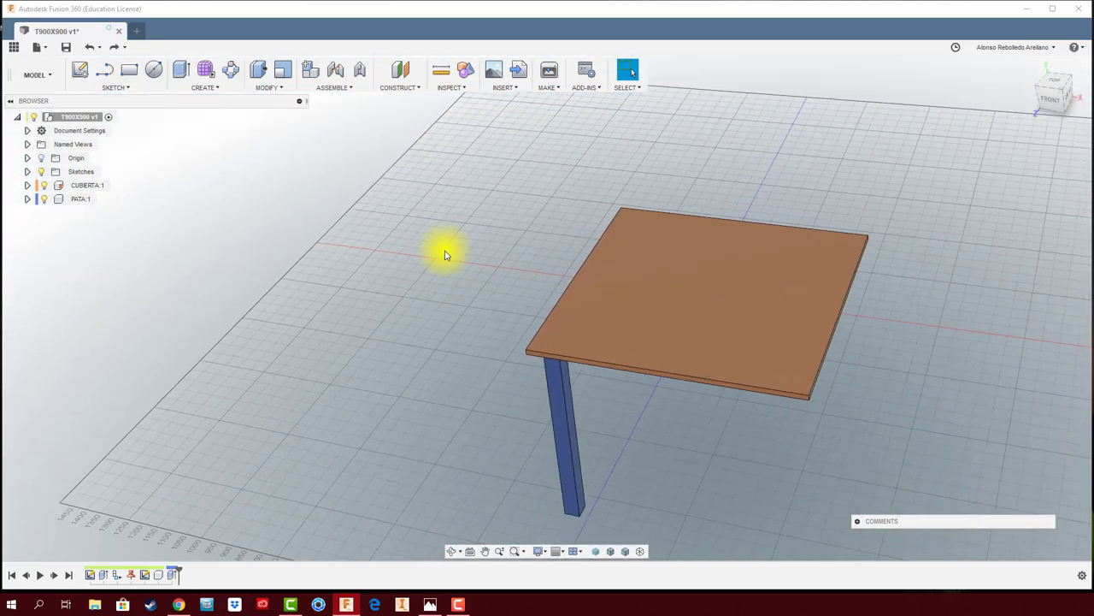
mouse_move(537, 384)
shift+middle_down()
mouse_move(530, 349)
mouse_move(488, 294)
mouse_move(435, 264)
shift+middle_up()
scroll(436, 270, down, 3)
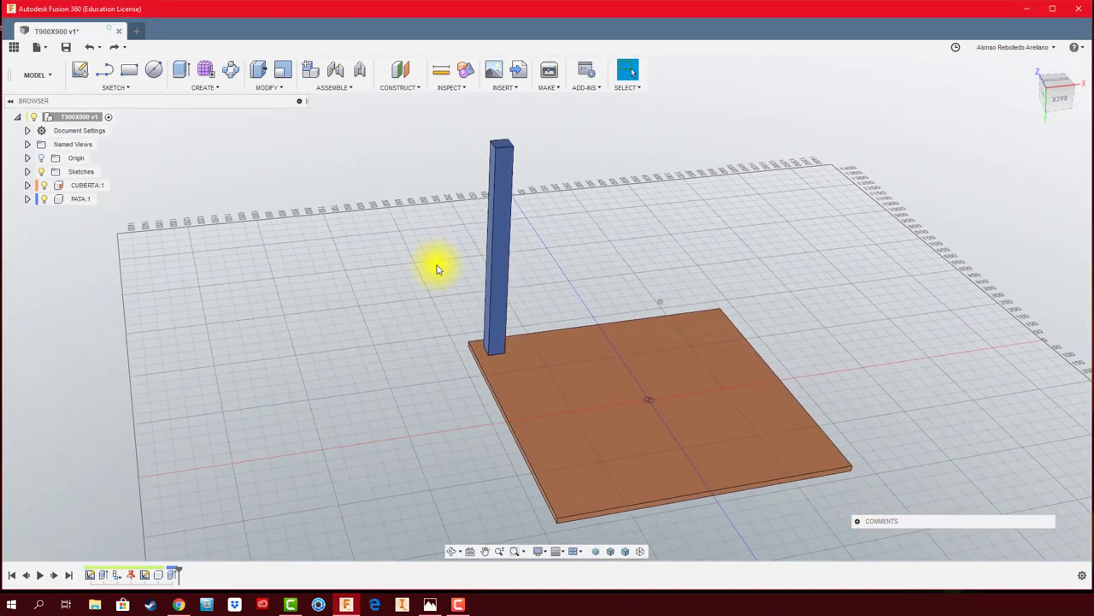
Lock PATA:1 to the CUBIERTA tabletop in place with a Rigid as-built joint
click(347, 88)
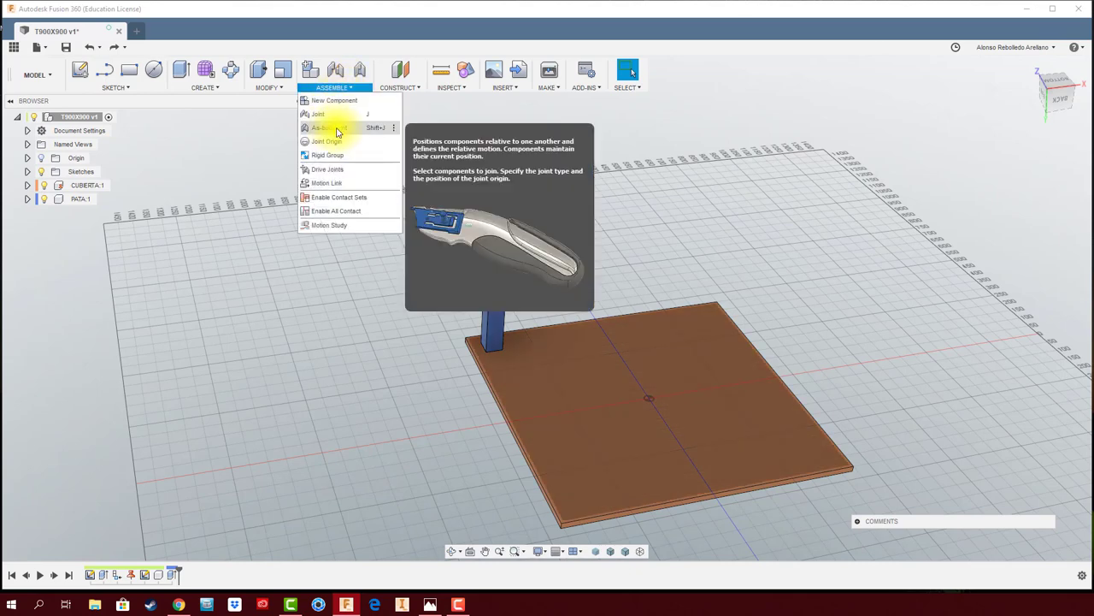
click(360, 69)
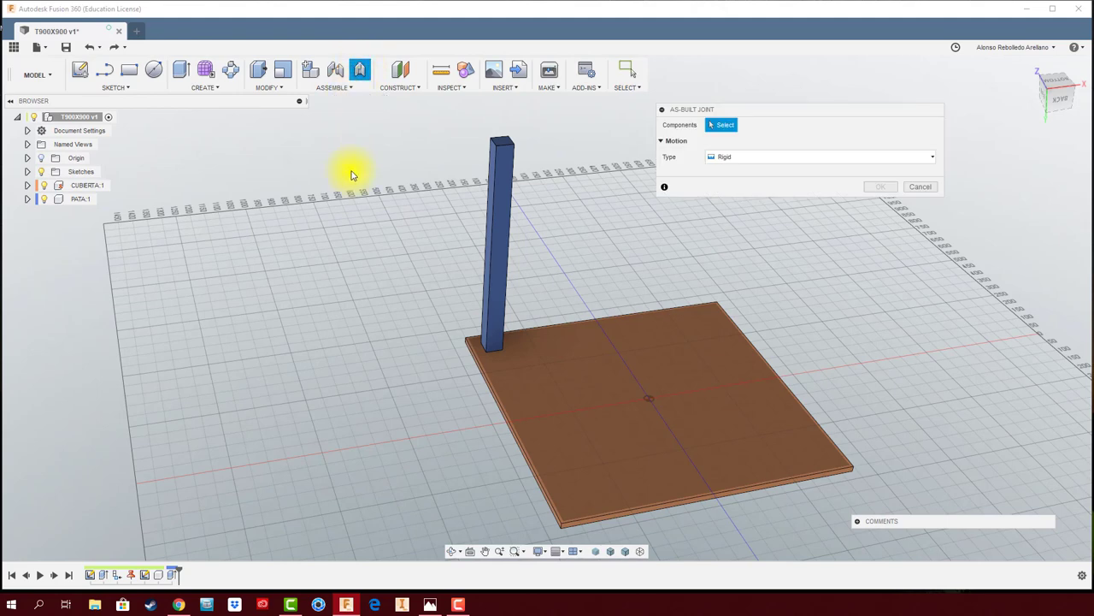
click(509, 238)
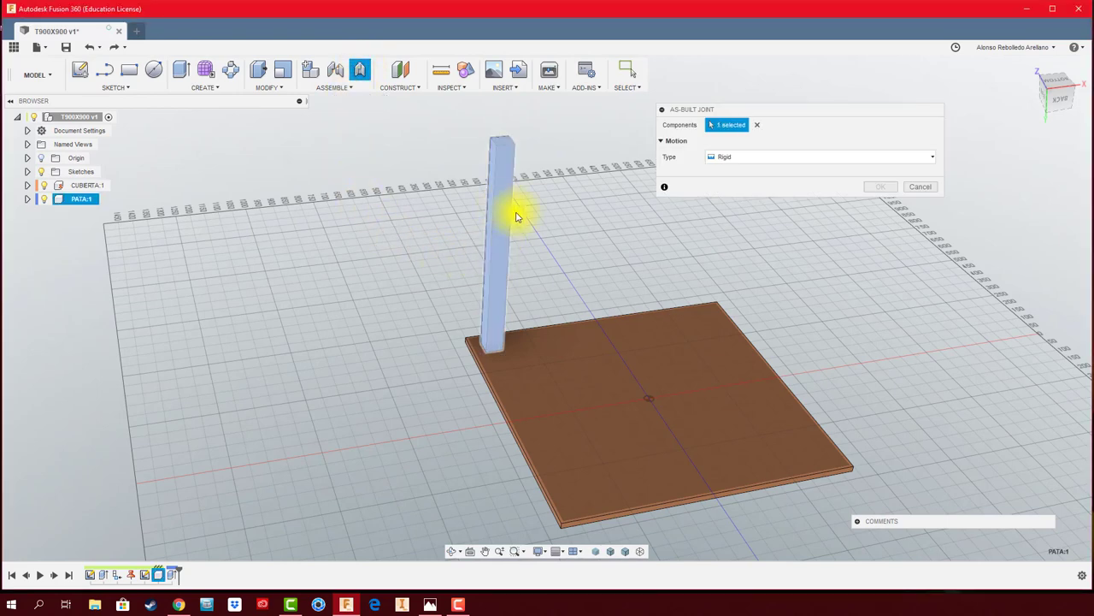
click(559, 349)
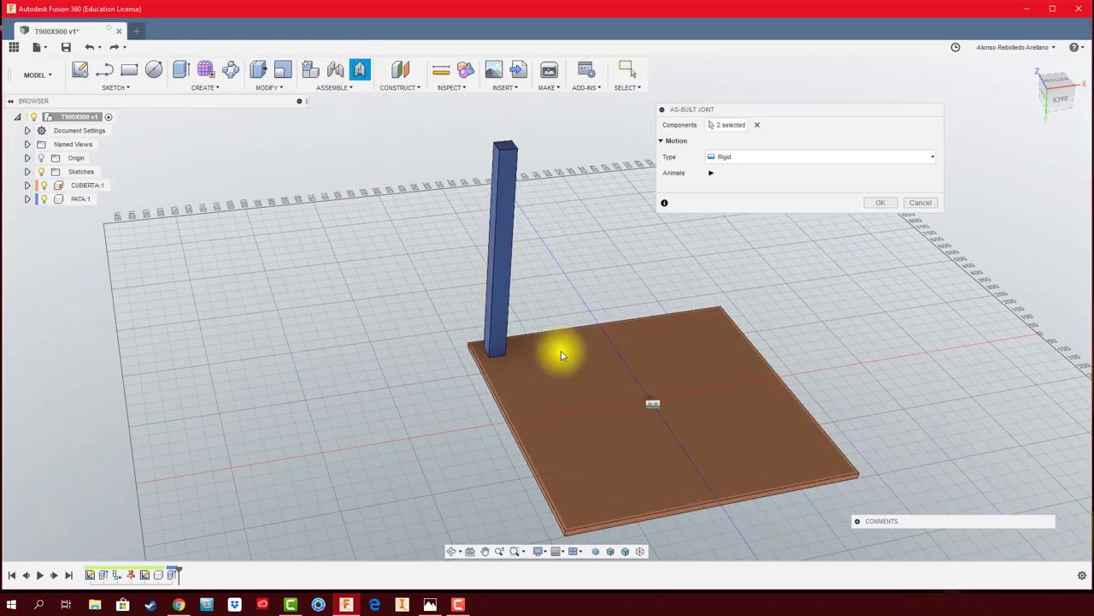
click(739, 161)
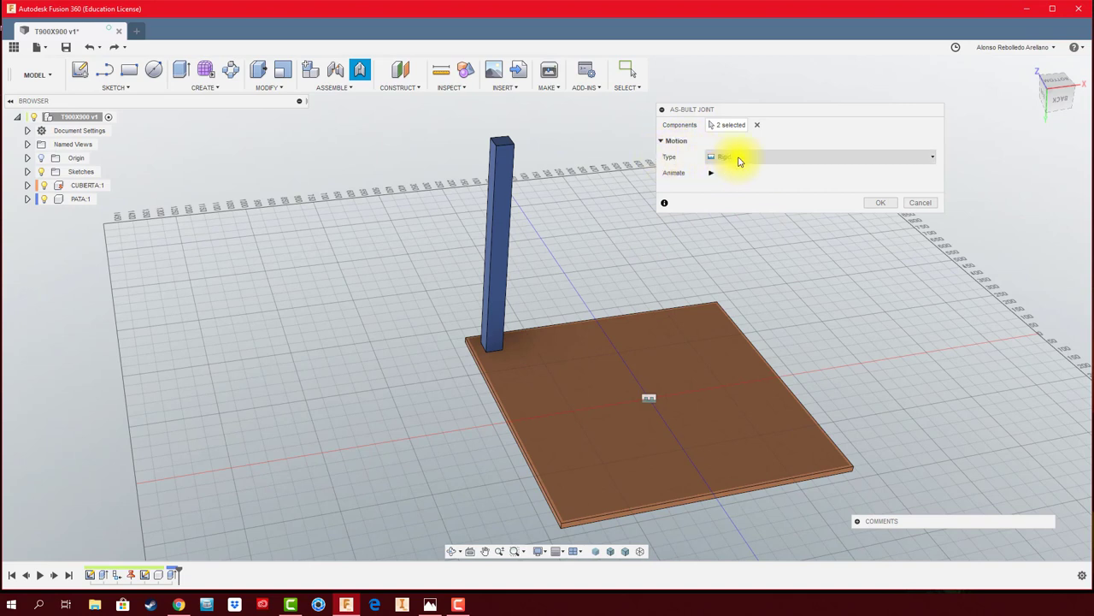
click(930, 158)
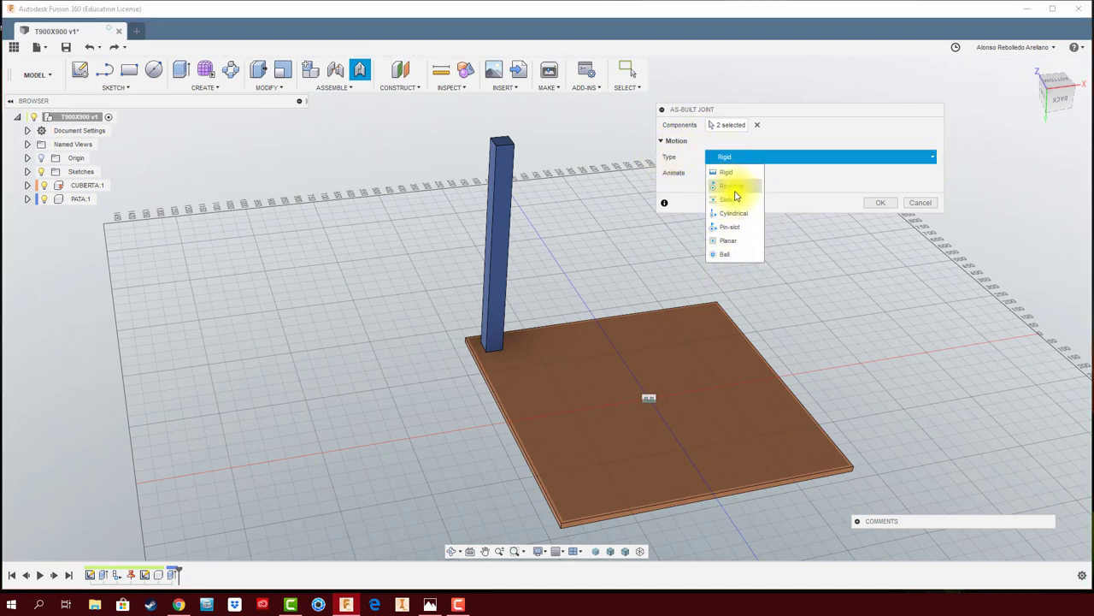
click(800, 188)
click(710, 173)
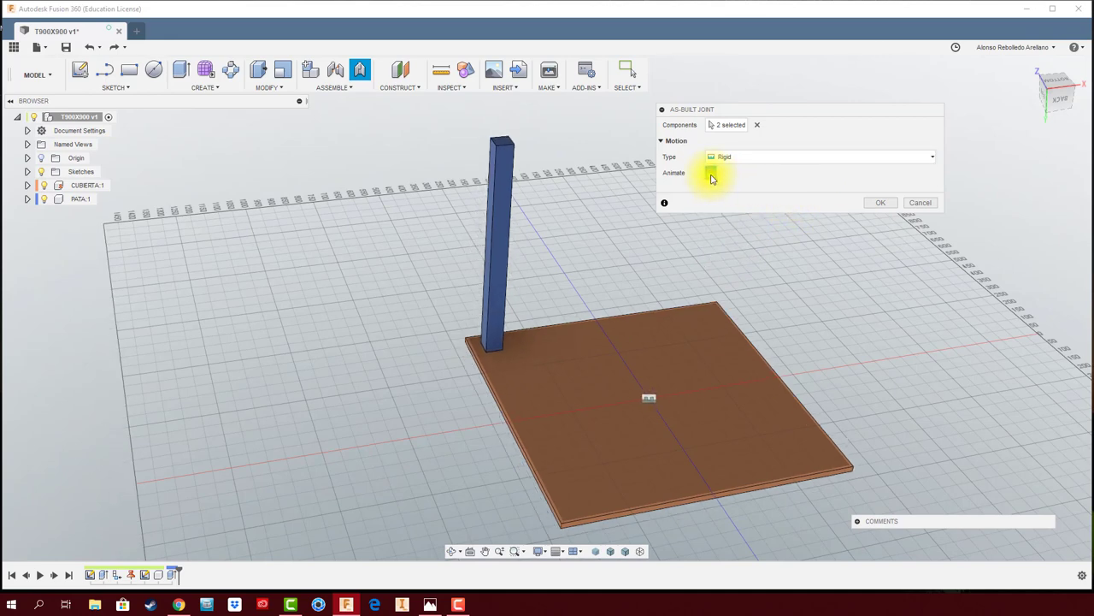
click(889, 204)
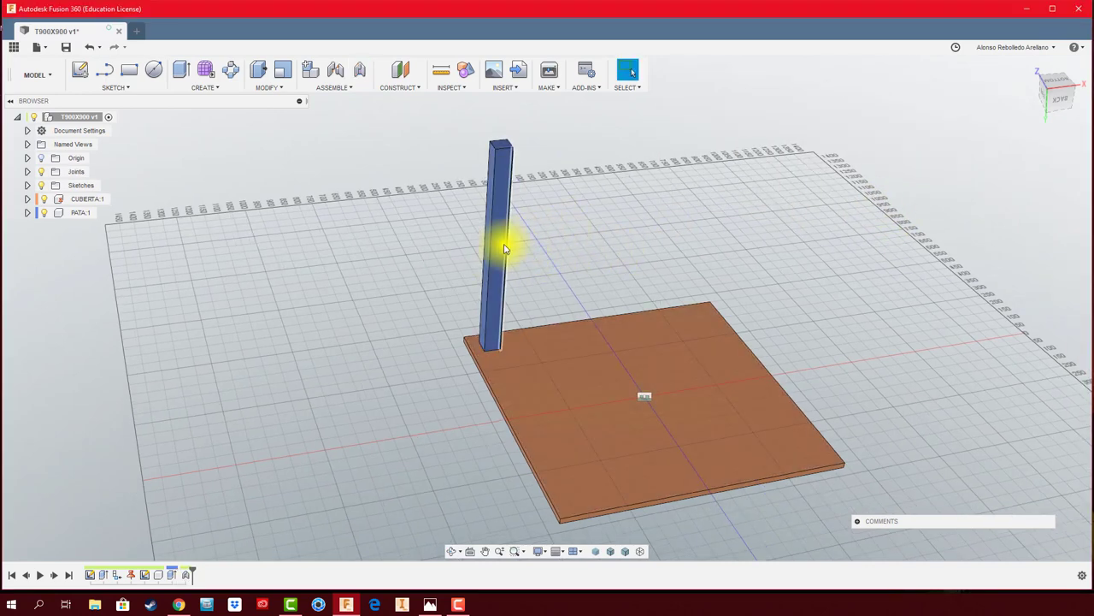
mouse_move(506, 260)
shift+middle_down()
mouse_move(591, 337)
mouse_move(635, 251)
mouse_move(405, 313)
mouse_move(413, 293)
mouse_move(432, 288)
shift+middle_up()
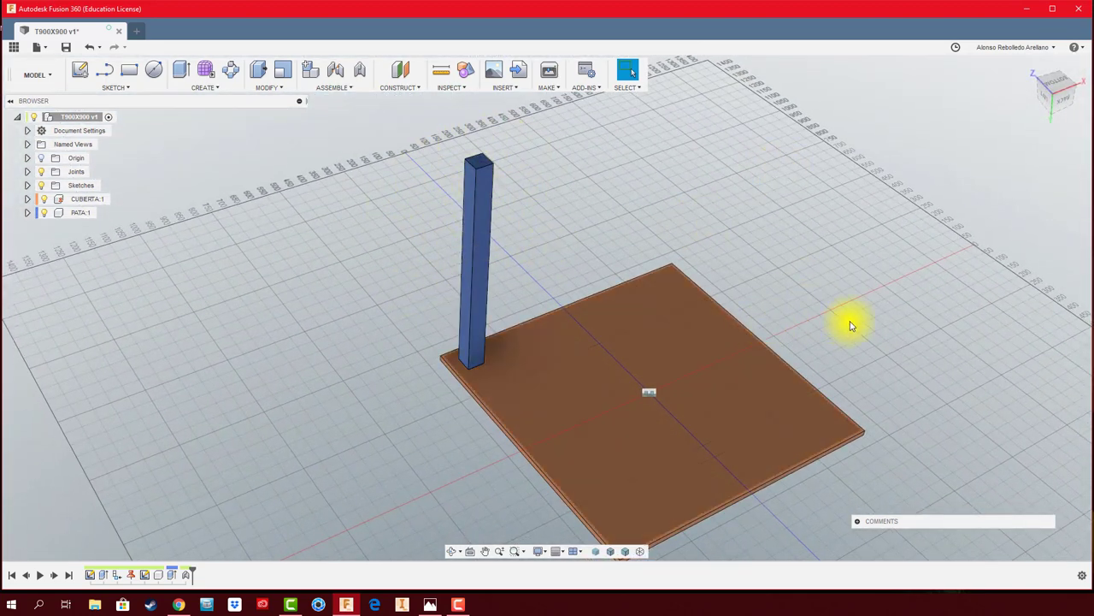
shift+middle_drag(847, 320, 711, 247)
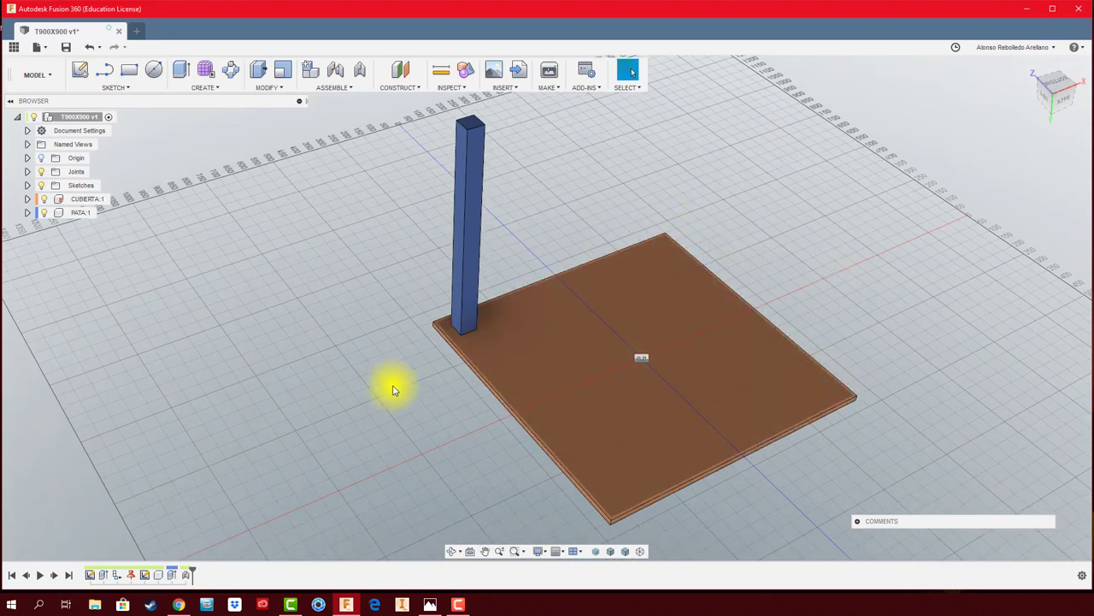
double_click(78, 214)
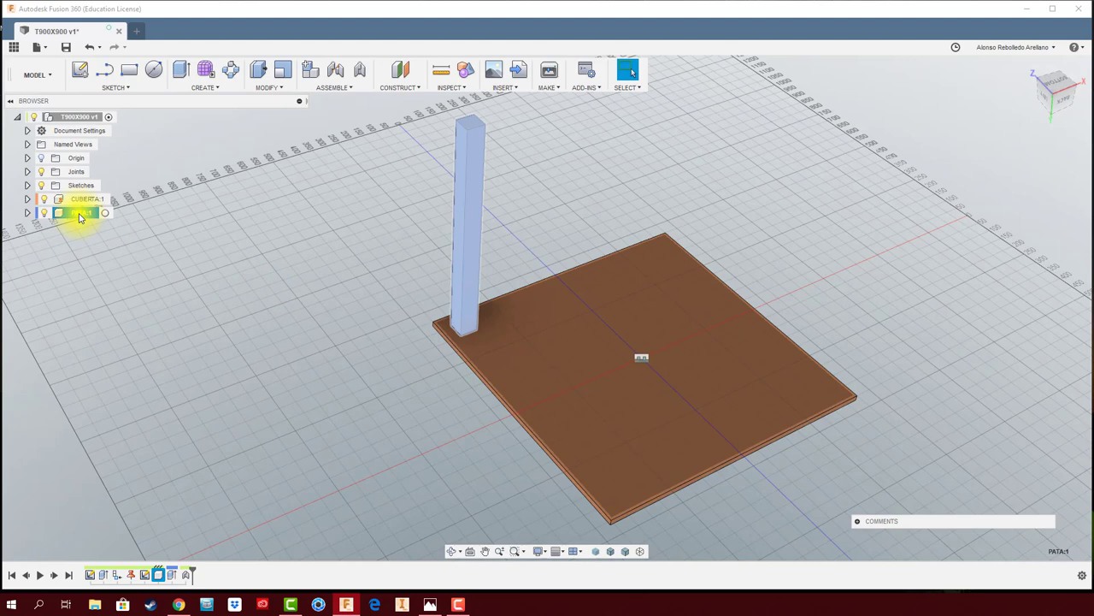
right_click(80, 218)
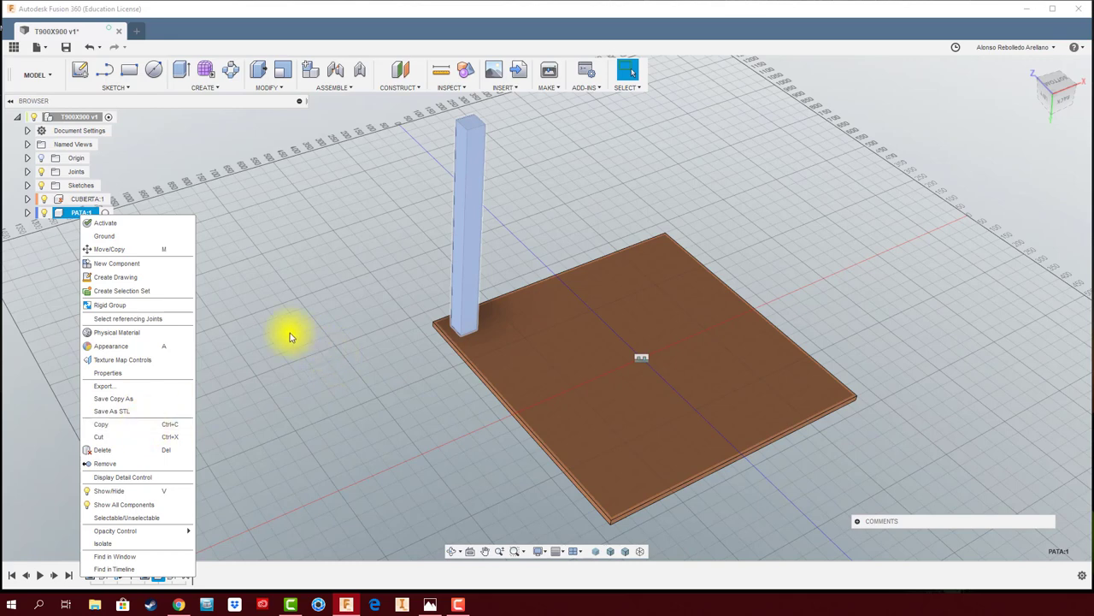
click(264, 371)
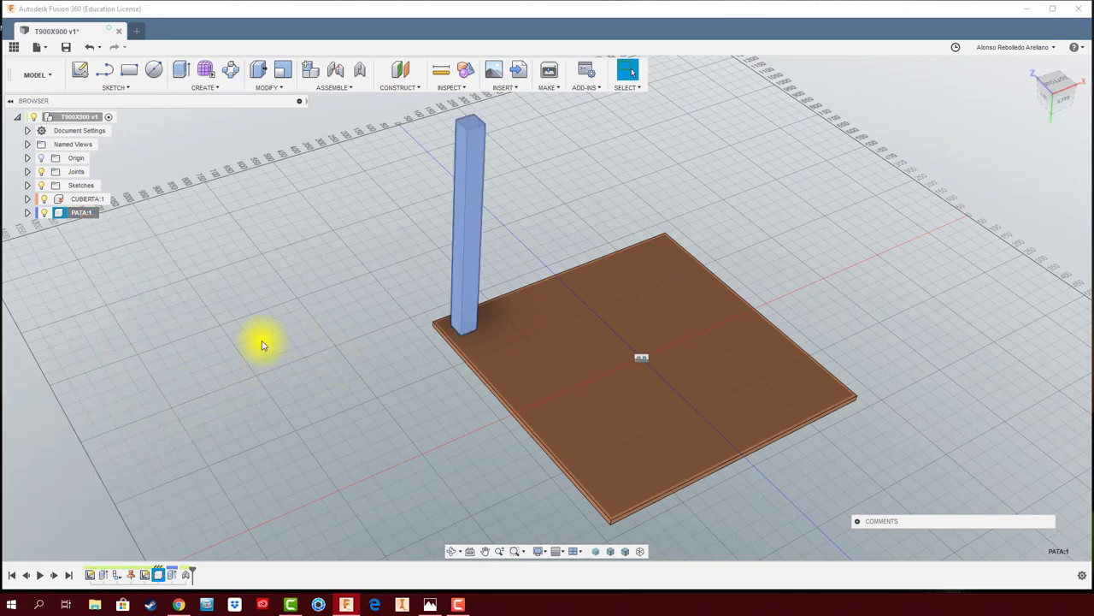
Paste a copy of the leg as PATA:2 and slide it about 800 mm along X
key(ctrl+v)
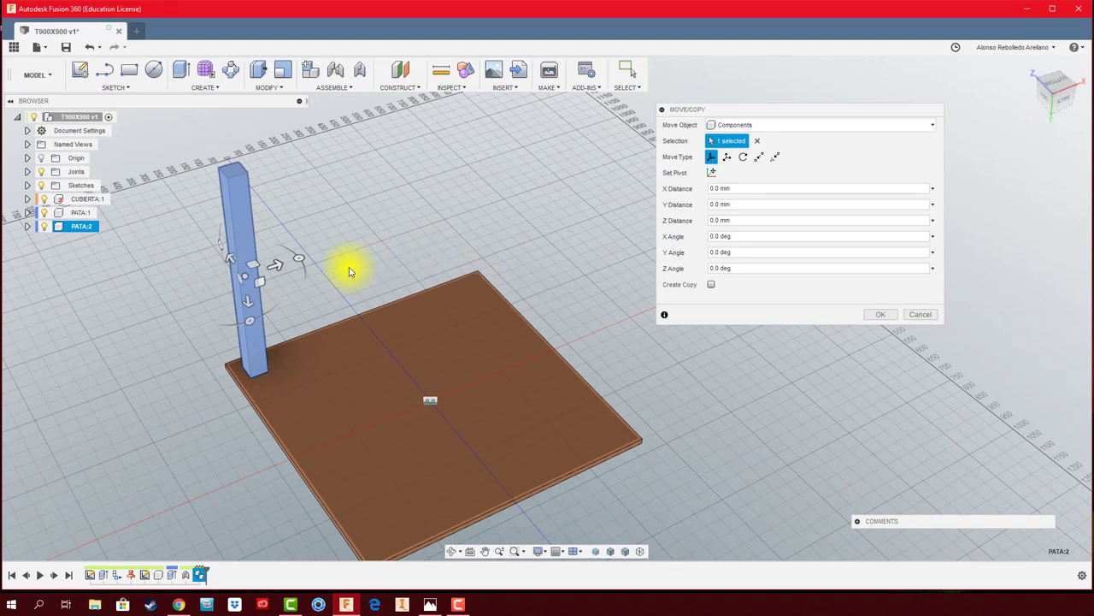
drag(275, 265, 488, 205)
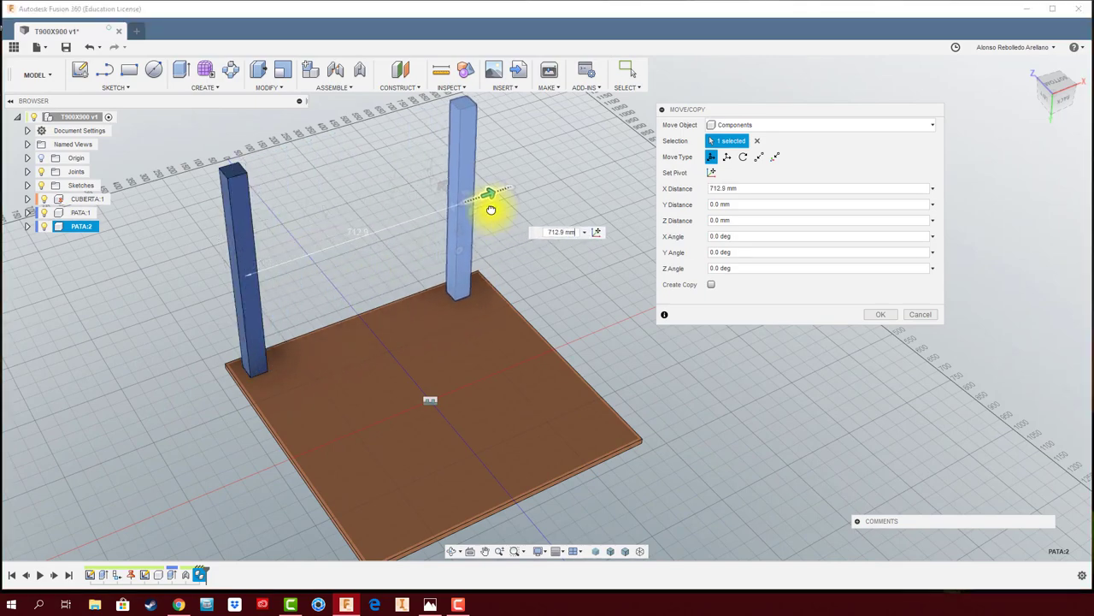
mouse_move(488, 206)
shift+middle_down()
mouse_move(483, 244)
mouse_move(446, 301)
mouse_move(415, 308)
mouse_move(425, 333)
mouse_move(318, 209)
shift+middle_up()
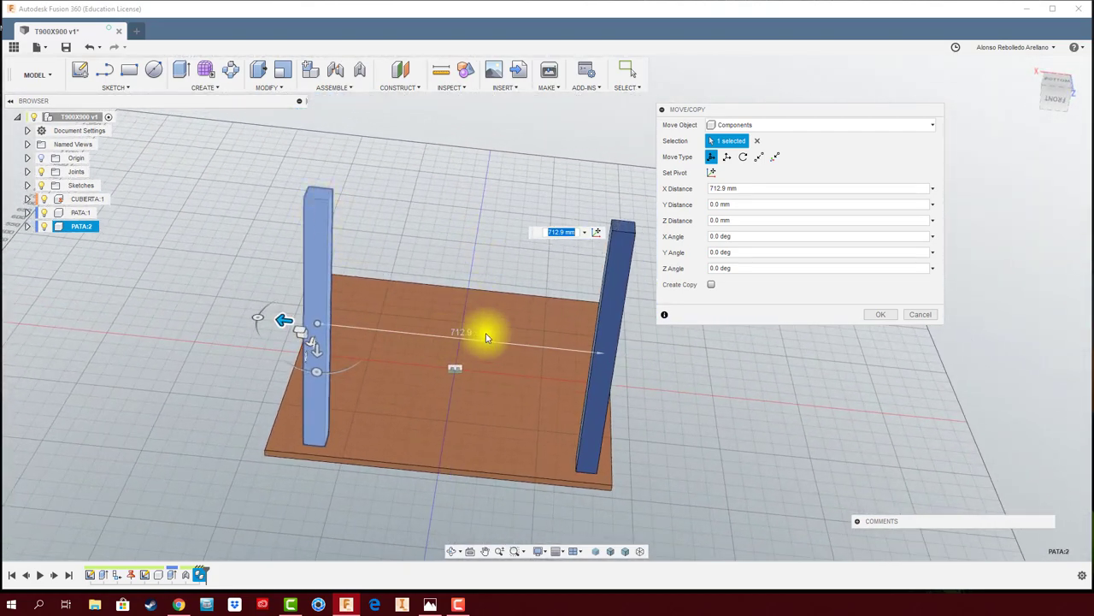
mouse_move(459, 337)
shift+middle_down()
mouse_move(371, 335)
mouse_move(342, 282)
shift+middle_up()
drag(341, 279, 296, 277)
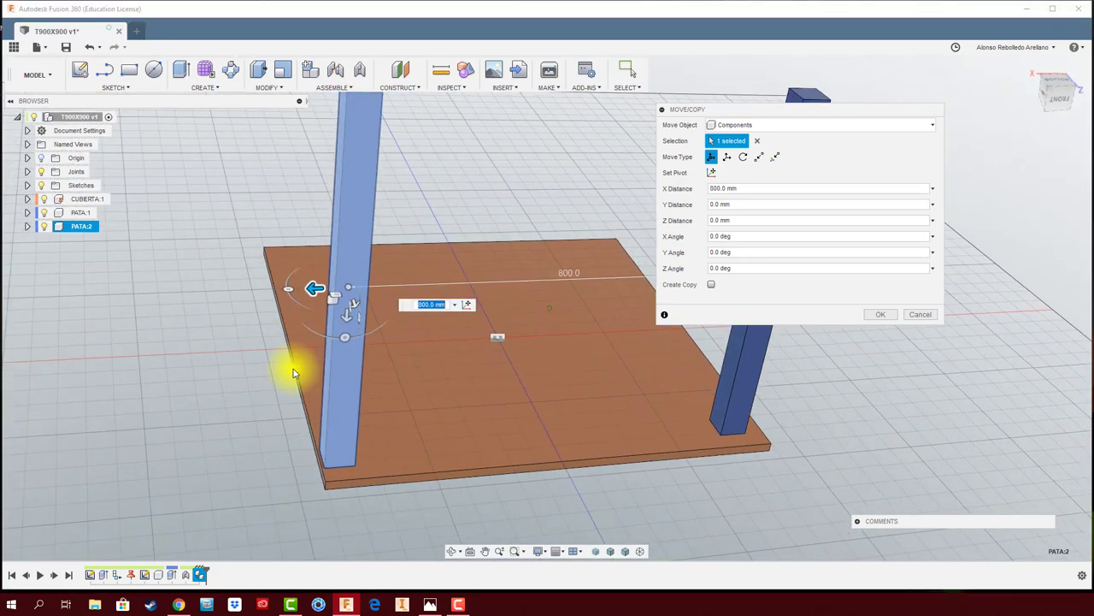
Inspect the copied leg at the tabletop corner and confirm its move
scroll(294, 369, up, 3)
scroll(318, 365, up, 3)
scroll(327, 354, up, 2)
mouse_move(334, 355)
shift+middle_down()
mouse_move(379, 281)
mouse_move(435, 225)
shift+middle_up()
mouse_move(430, 232)
mouse_down()
mouse_move(447, 269)
mouse_move(407, 254)
mouse_up()
mouse_move(407, 254)
shift+middle_down()
mouse_move(435, 322)
mouse_move(528, 272)
mouse_move(403, 505)
shift+middle_up()
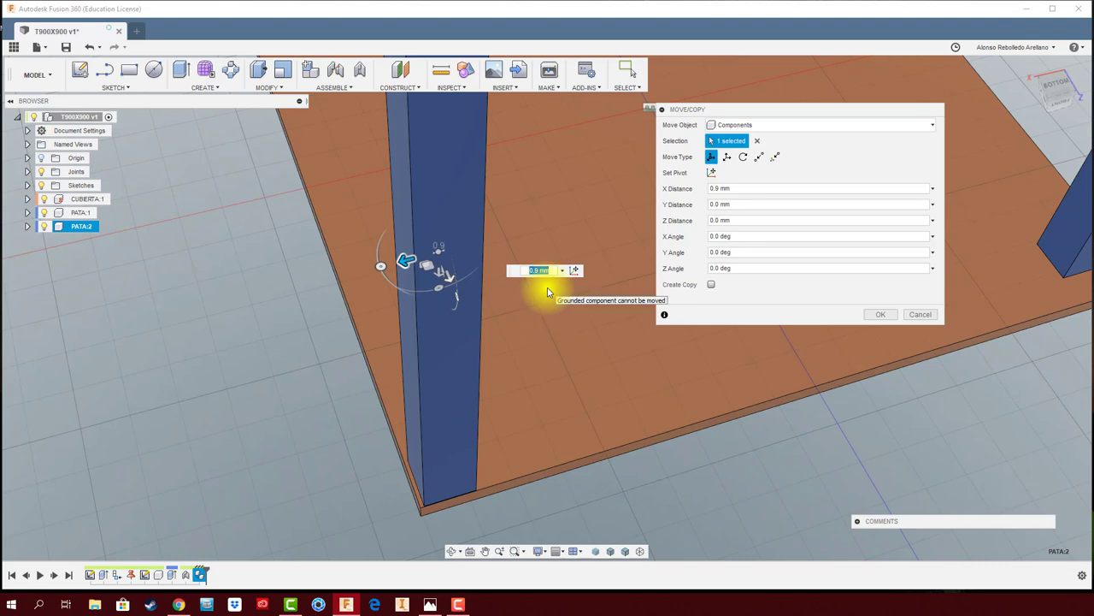
text(0)
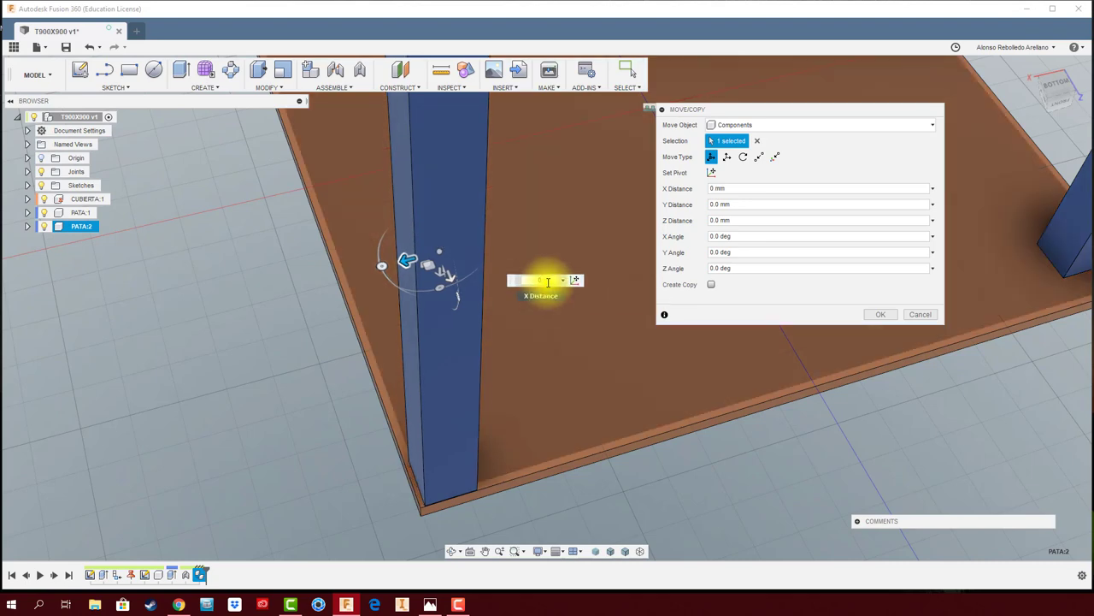
key(Return)
mouse_move(547, 281)
shift+middle_down()
mouse_move(520, 337)
mouse_move(515, 469)
mouse_move(562, 505)
mouse_move(545, 447)
mouse_move(404, 447)
mouse_move(415, 439)
mouse_move(476, 454)
mouse_move(374, 254)
mouse_move(436, 75)
shift+middle_up()
click(438, 70)
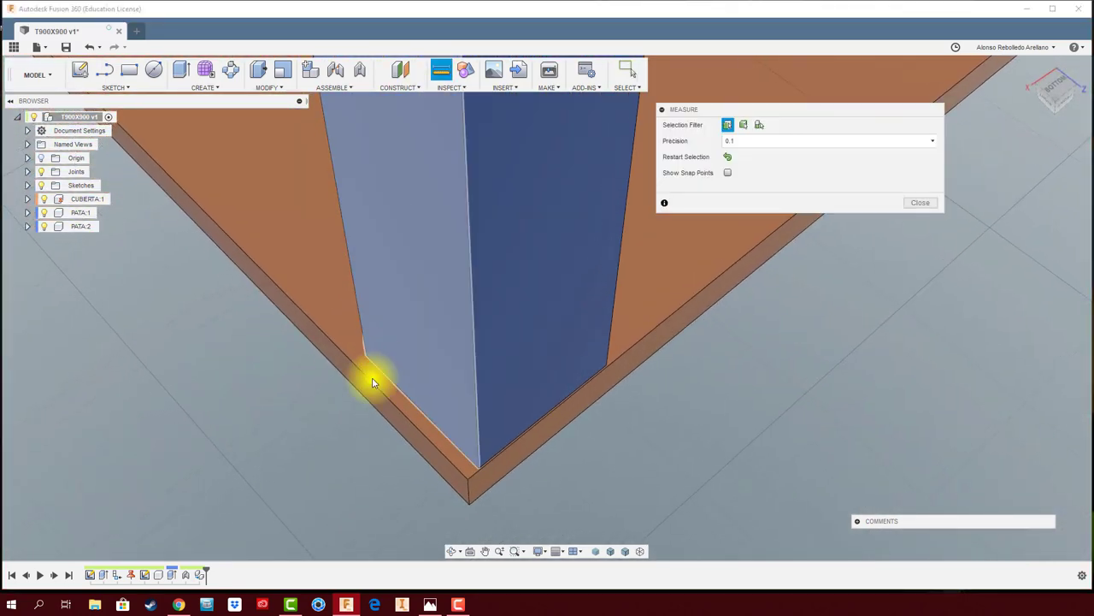
click(410, 408)
click(400, 413)
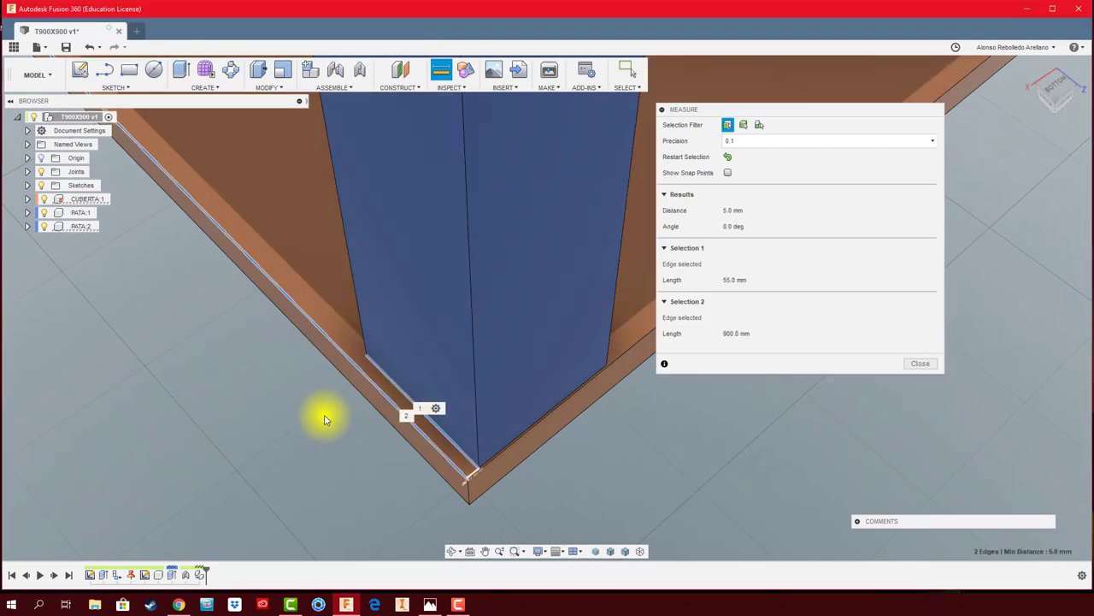
shift+middle_drag(325, 419, 895, 396)
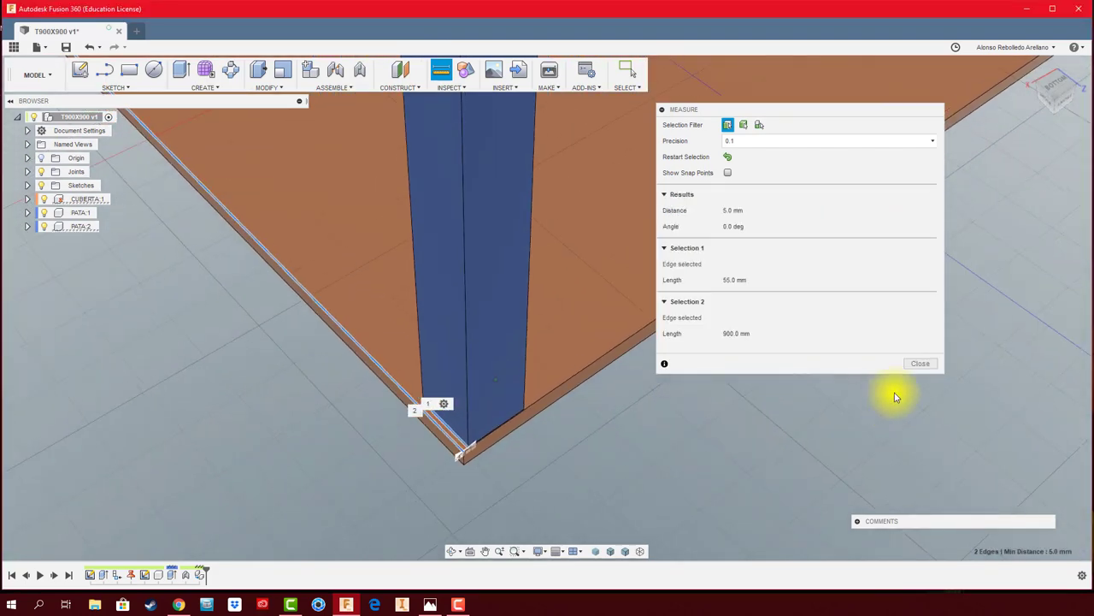
click(921, 364)
scroll(615, 445, up, 3)
scroll(530, 466, up, 3)
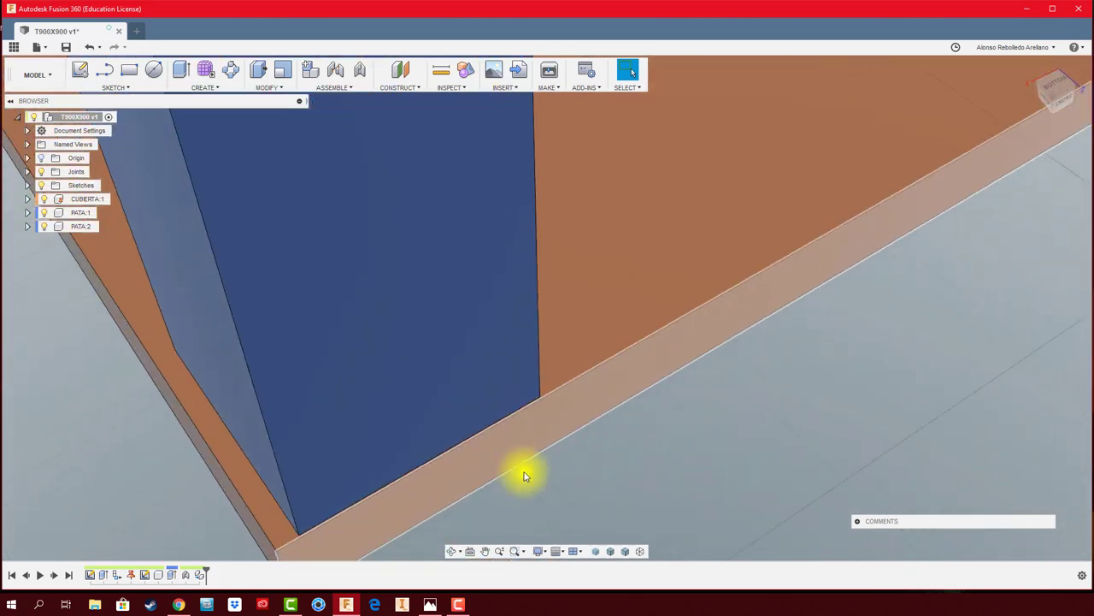
scroll(526, 368, up, 3)
scroll(531, 272, down, 3)
scroll(537, 301, down, 3)
scroll(542, 323, down, 2)
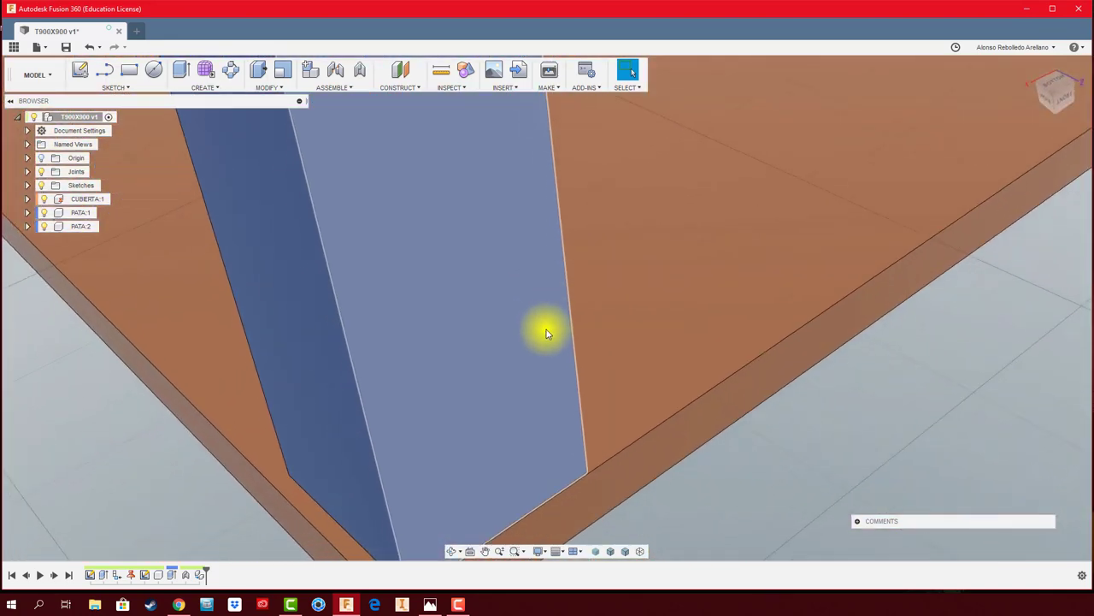
scroll(555, 355, down, 2)
scroll(589, 379, up, 3)
scroll(684, 379, down, 2)
scroll(598, 256, down, 2)
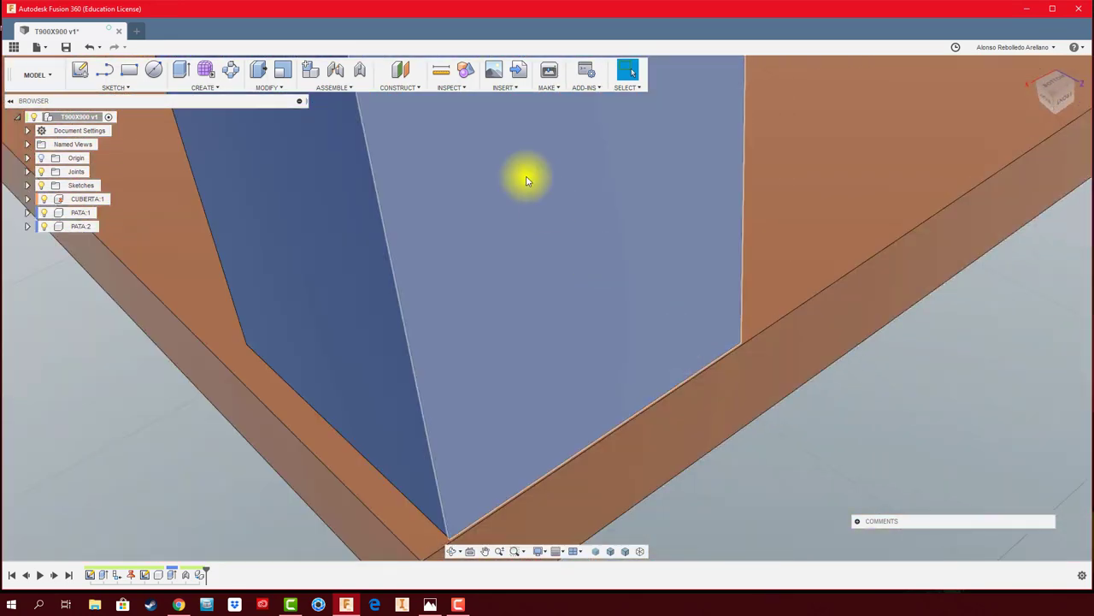
click(441, 72)
scroll(718, 352, up, 3)
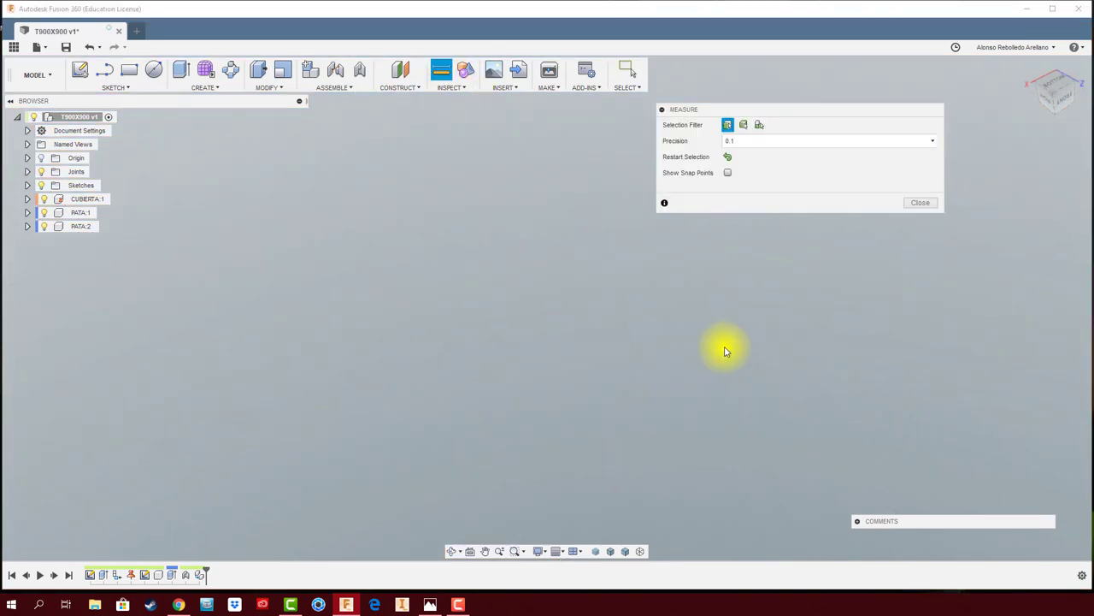
scroll(725, 350, down, 3)
click(714, 345)
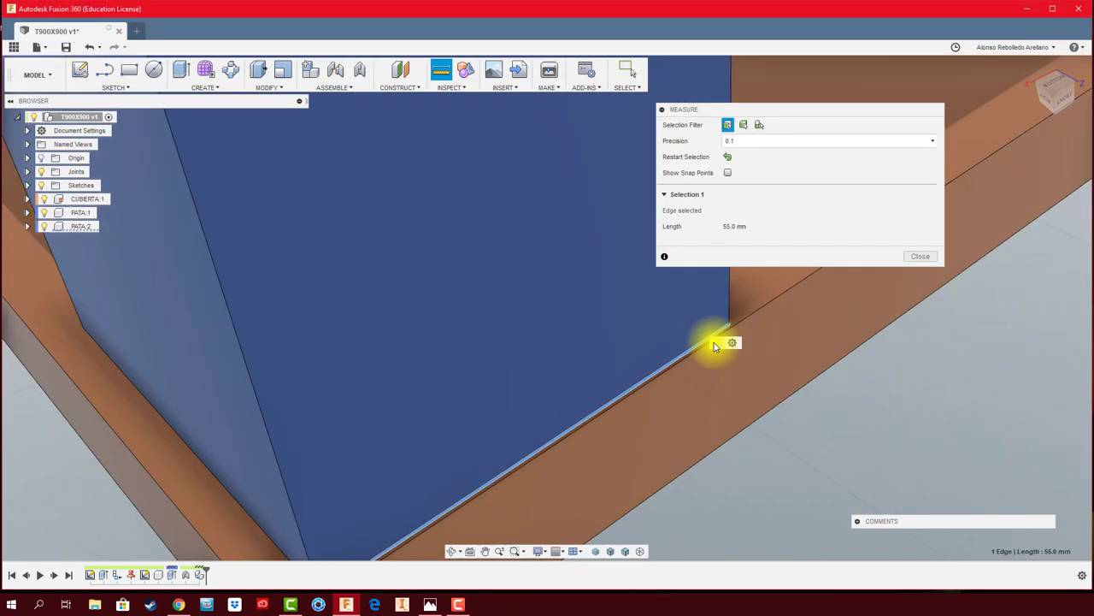
click(703, 348)
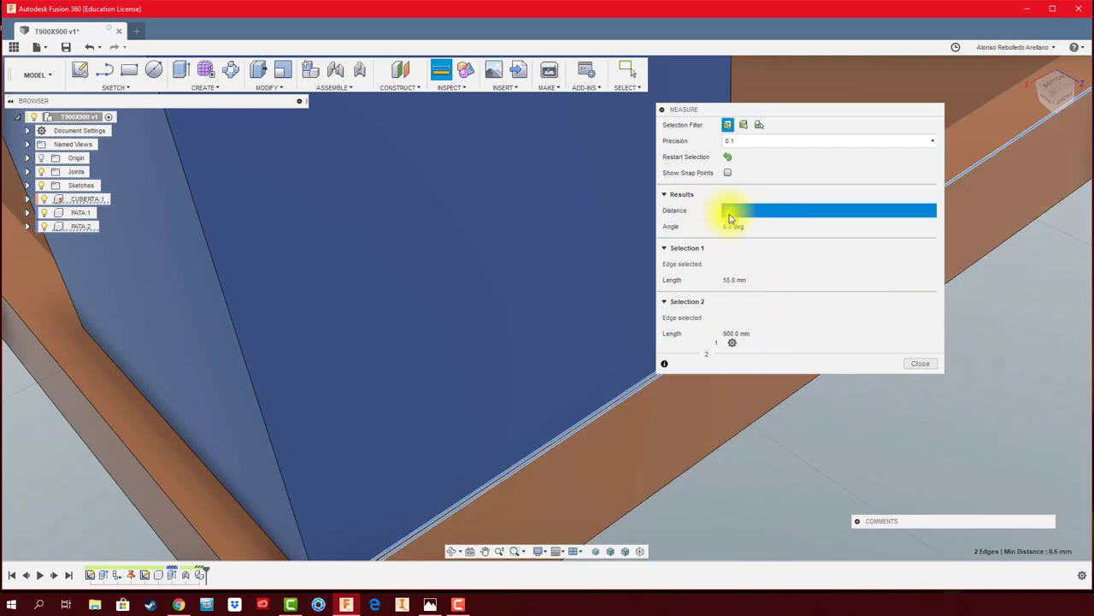
click(920, 363)
mouse_move(909, 366)
shift+middle_down()
mouse_move(451, 405)
mouse_move(409, 425)
shift+middle_up()
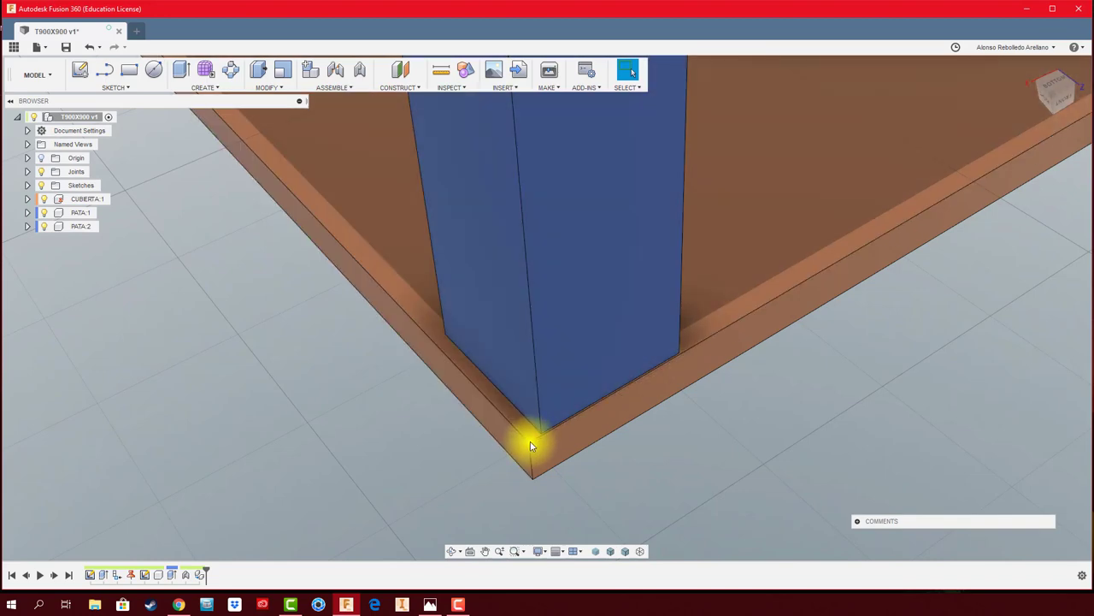
Rigidly joint the leg's bottom corner to the tabletop corner with -40 mm X and Z offsets
click(339, 74)
scroll(539, 434, up, 5)
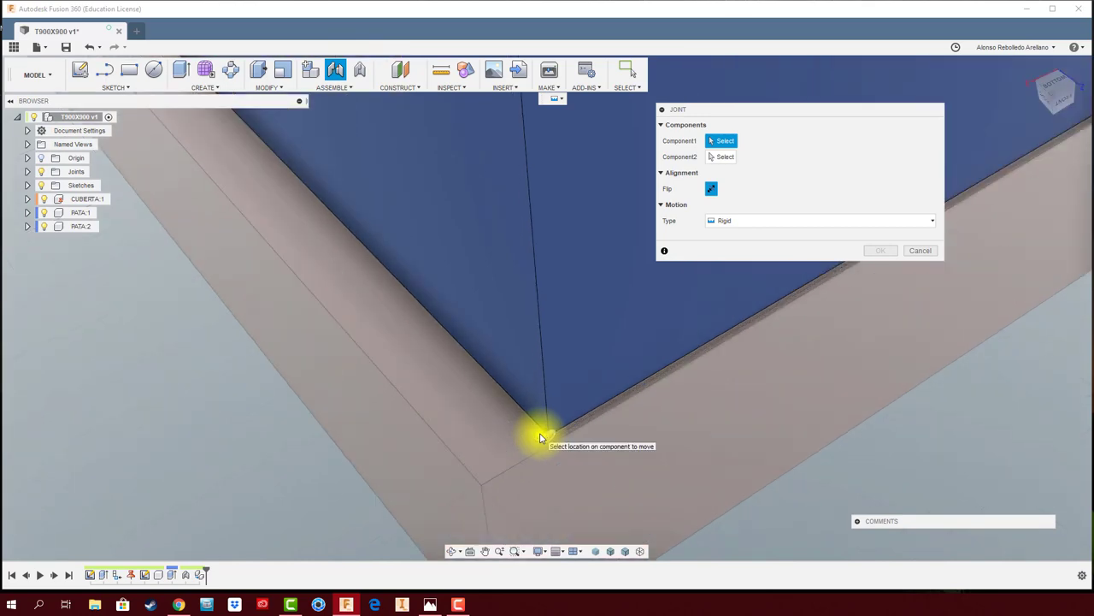
click(547, 436)
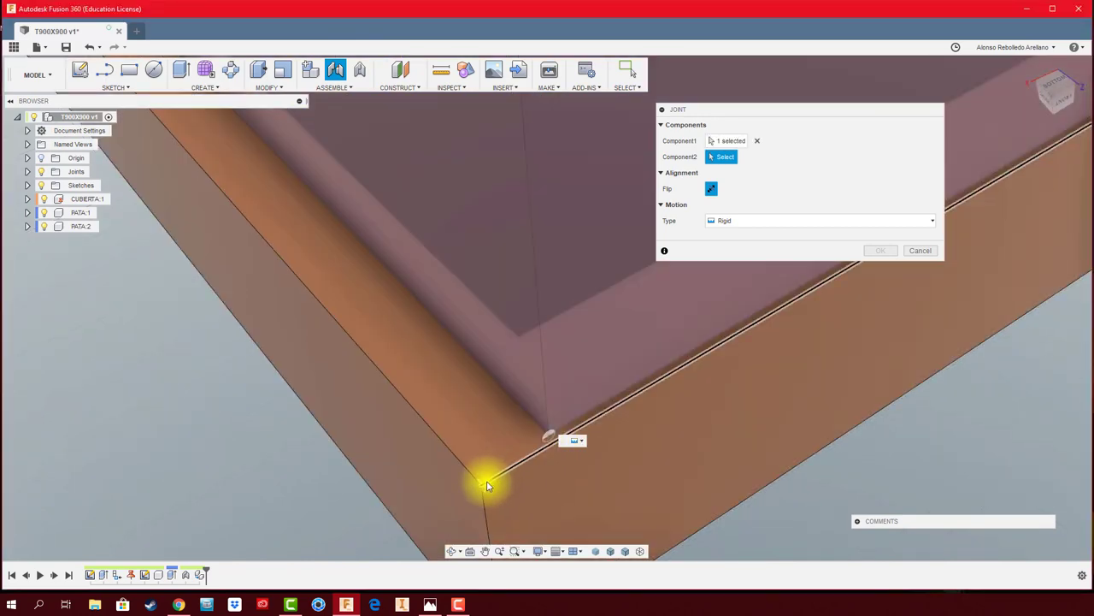
click(484, 489)
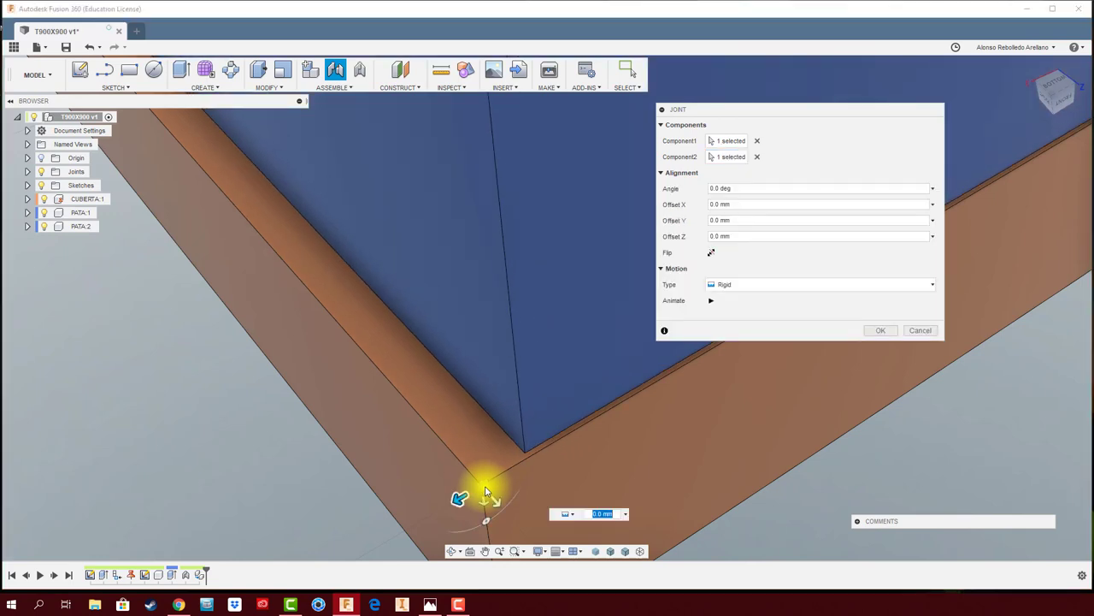
shift+middle_drag(582, 496, 492, 485)
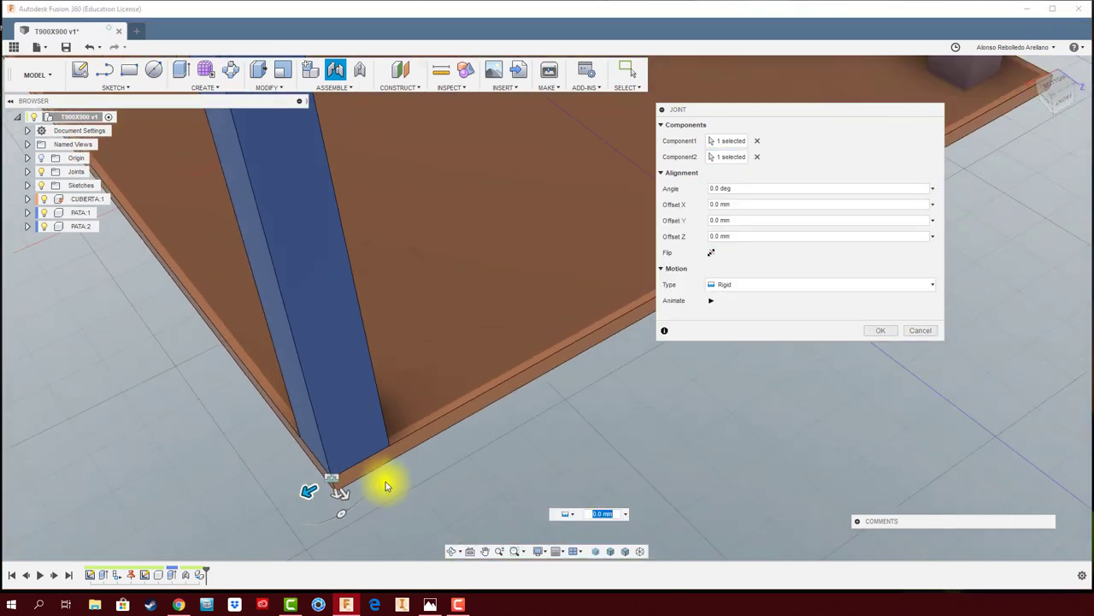
shift+middle_drag(586, 447, 566, 457)
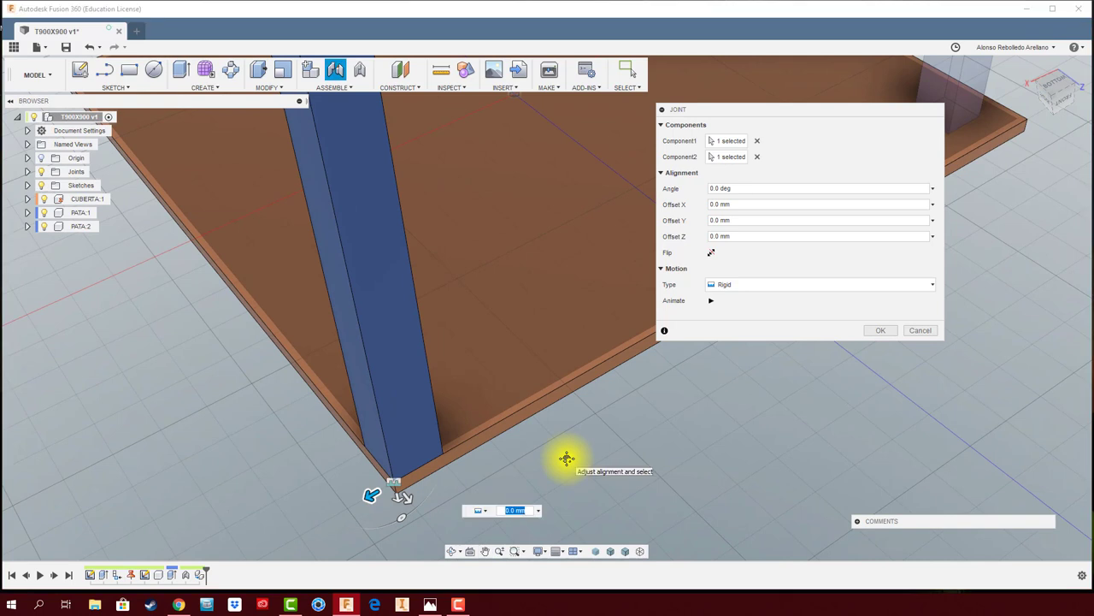
drag(371, 496, 409, 479)
click(514, 500)
text(-40)
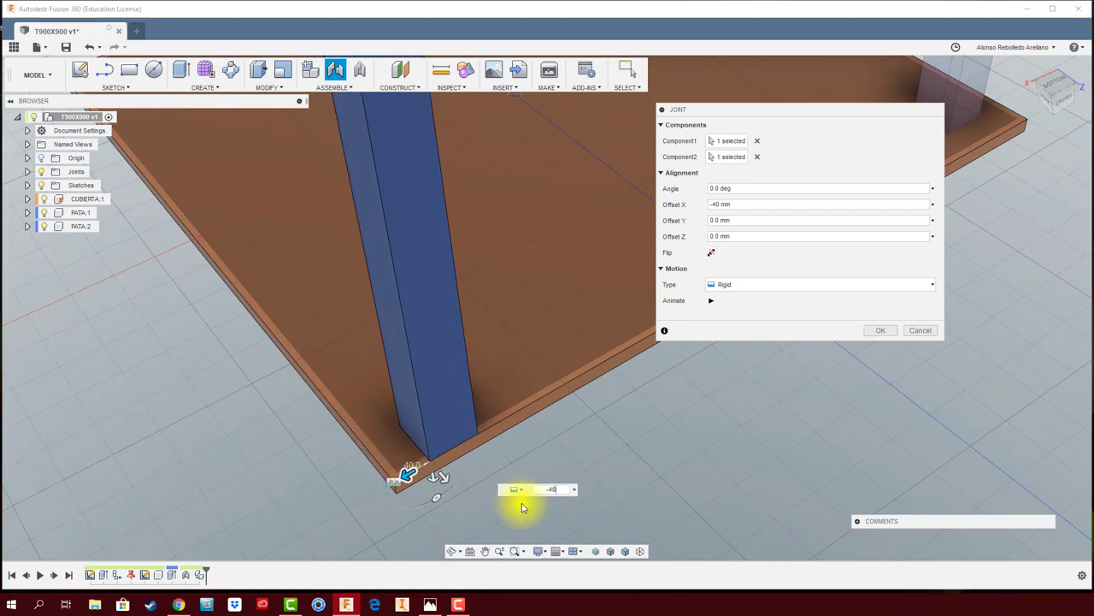
drag(439, 477, 418, 450)
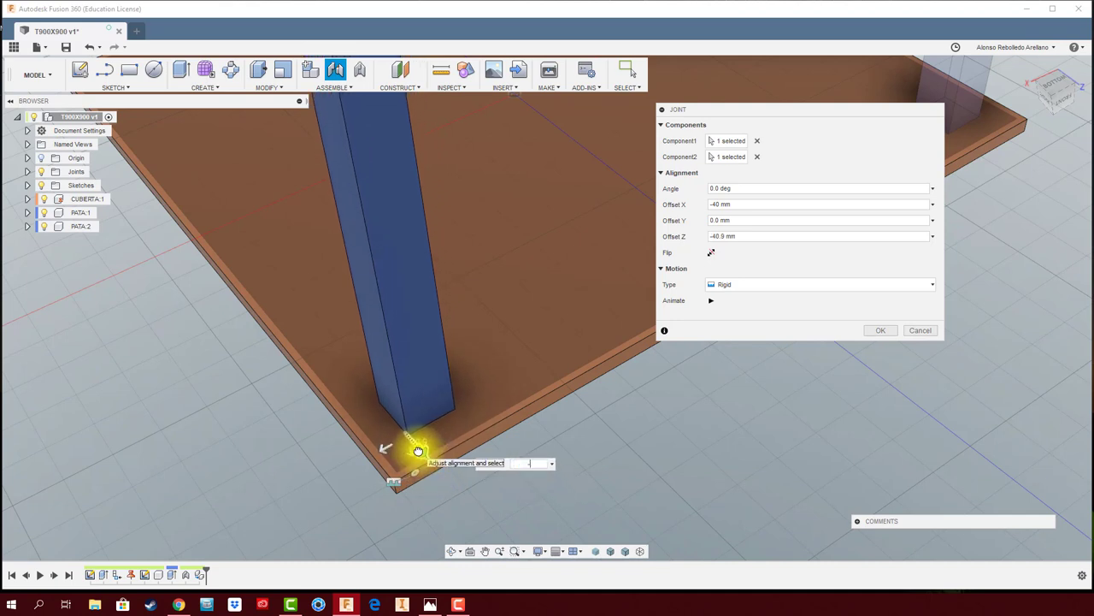
click(876, 332)
scroll(701, 428, down, 3)
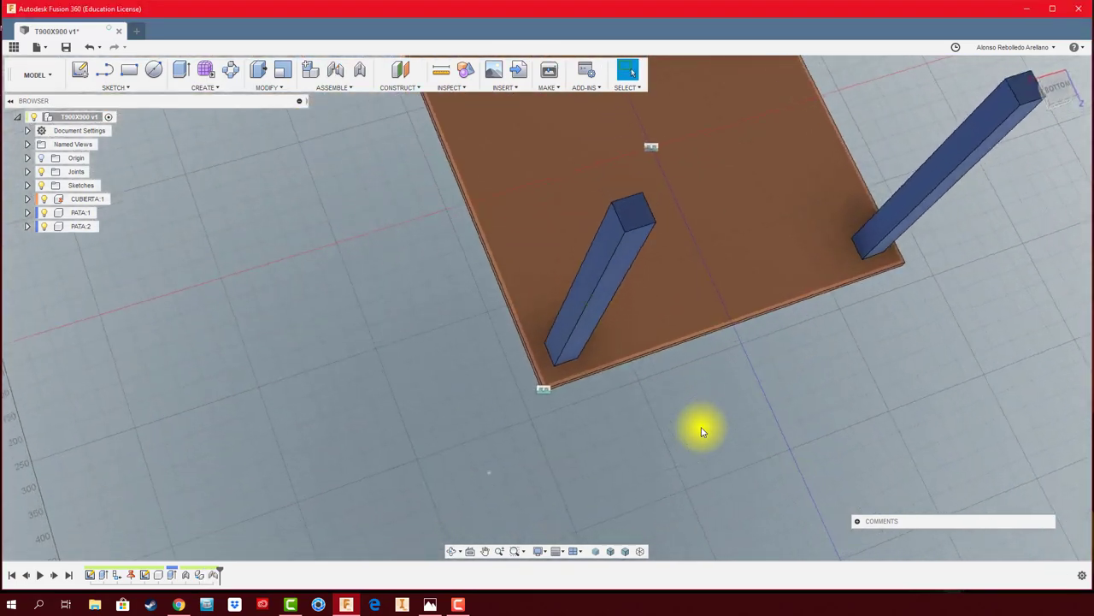
mouse_move(701, 431)
shift+middle_down()
mouse_move(606, 413)
mouse_move(533, 416)
mouse_move(525, 369)
shift+middle_up()
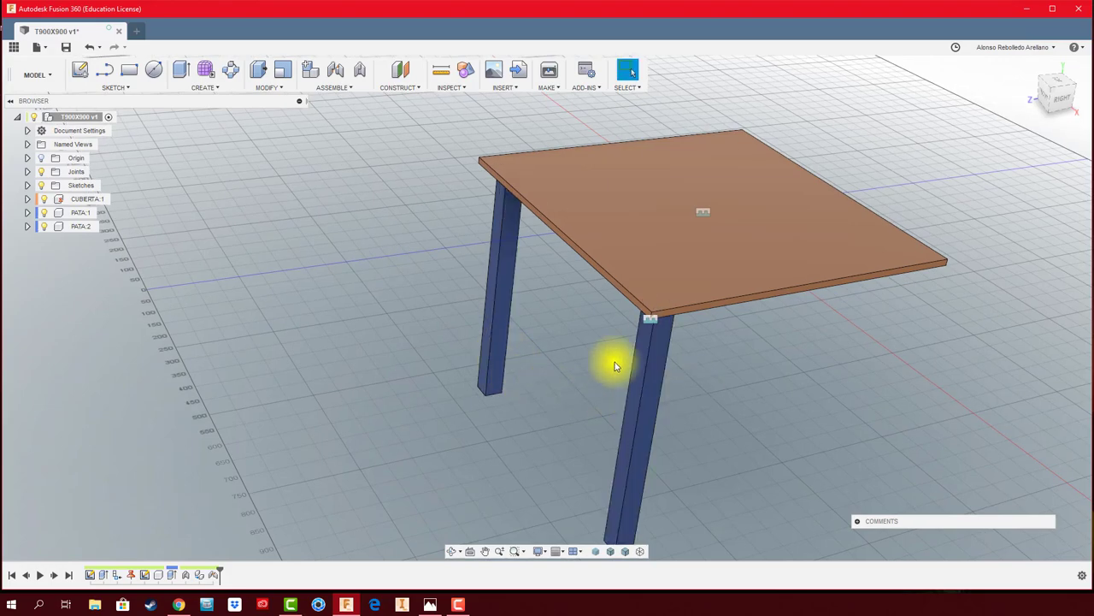
shift+middle_drag(542, 357, 539, 362)
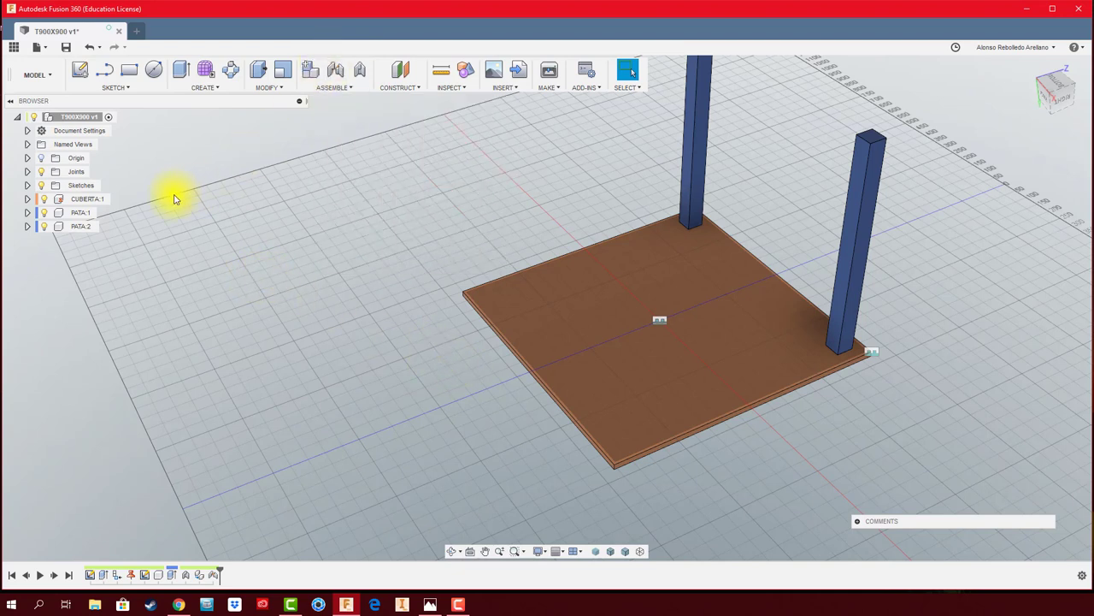
Copy PATA:2 and paste a new leg near the front-left tabletop corner
click(91, 231)
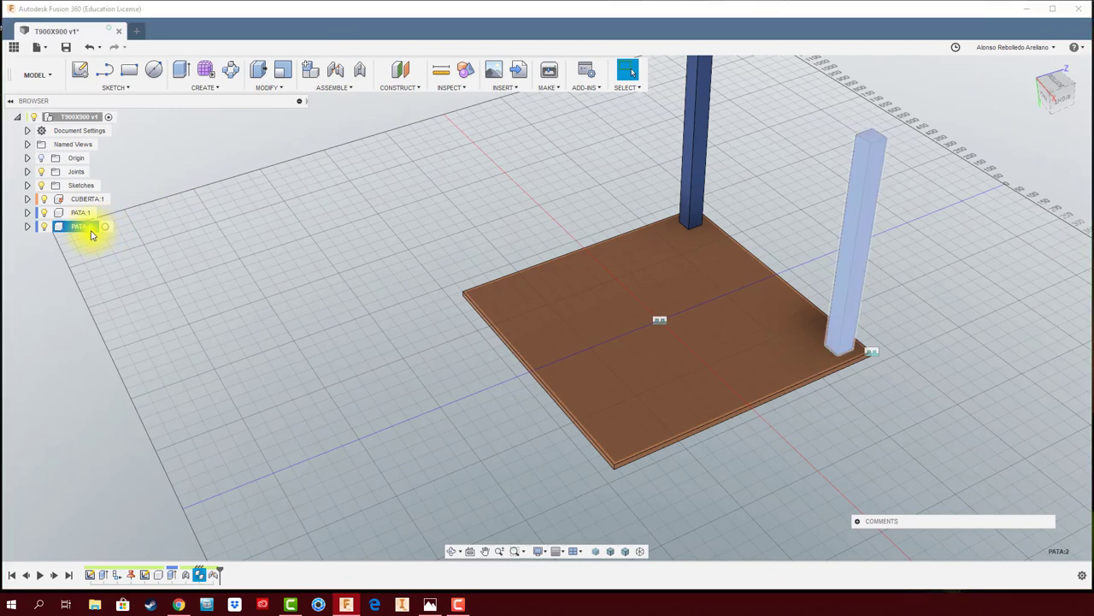
key(ctrl+c)
key(ctrl+v)
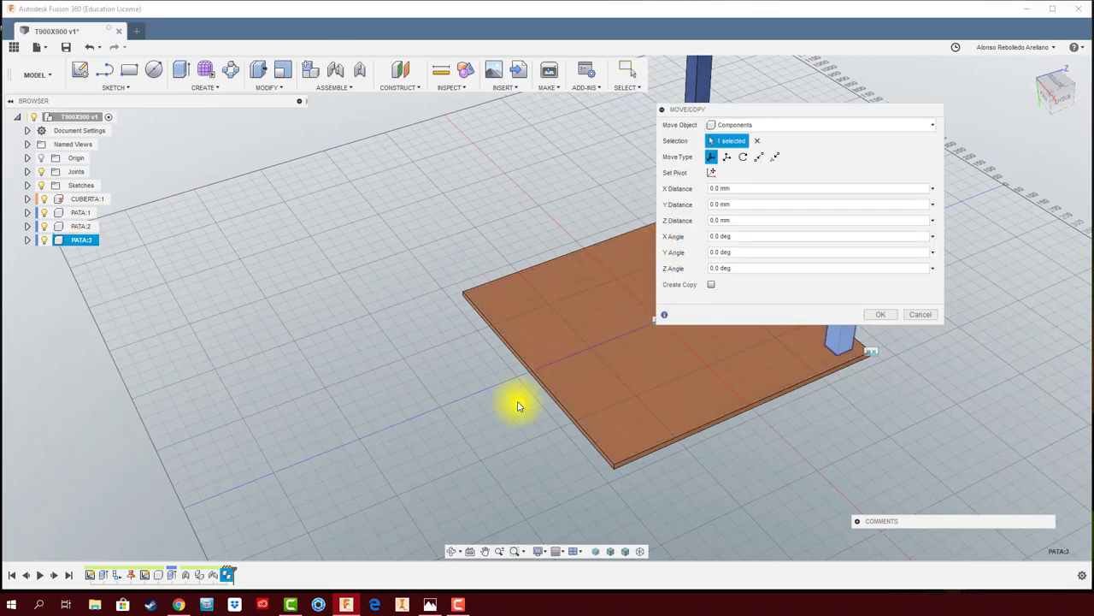
mouse_move(478, 342)
middle_down()
mouse_move(409, 342)
mouse_move(365, 371)
middle_up()
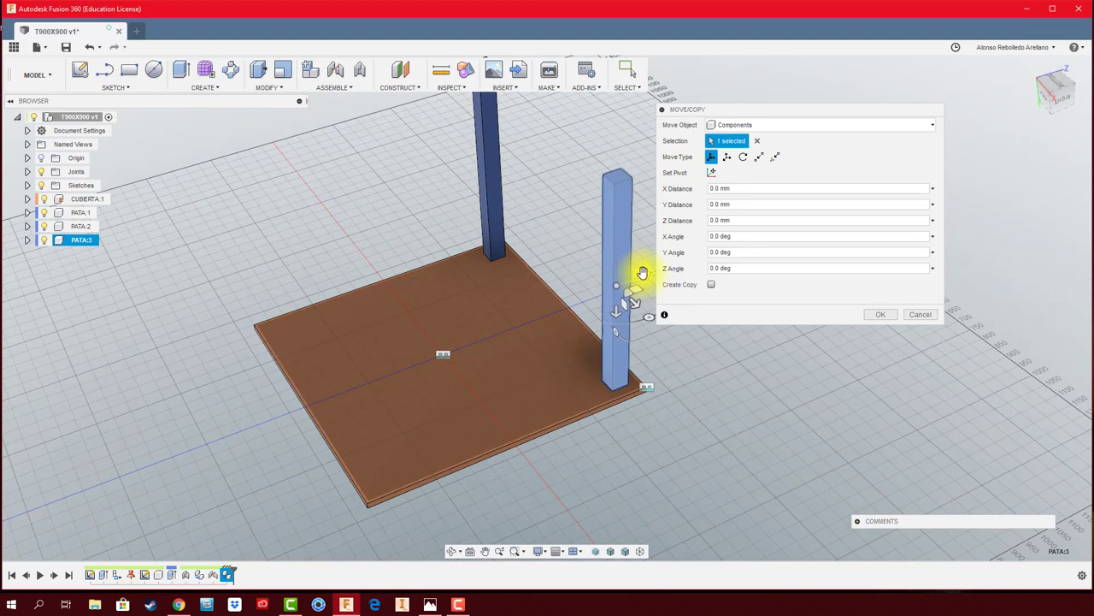
mouse_move(640, 273)
mouse_down()
mouse_move(414, 336)
mouse_move(391, 370)
mouse_up()
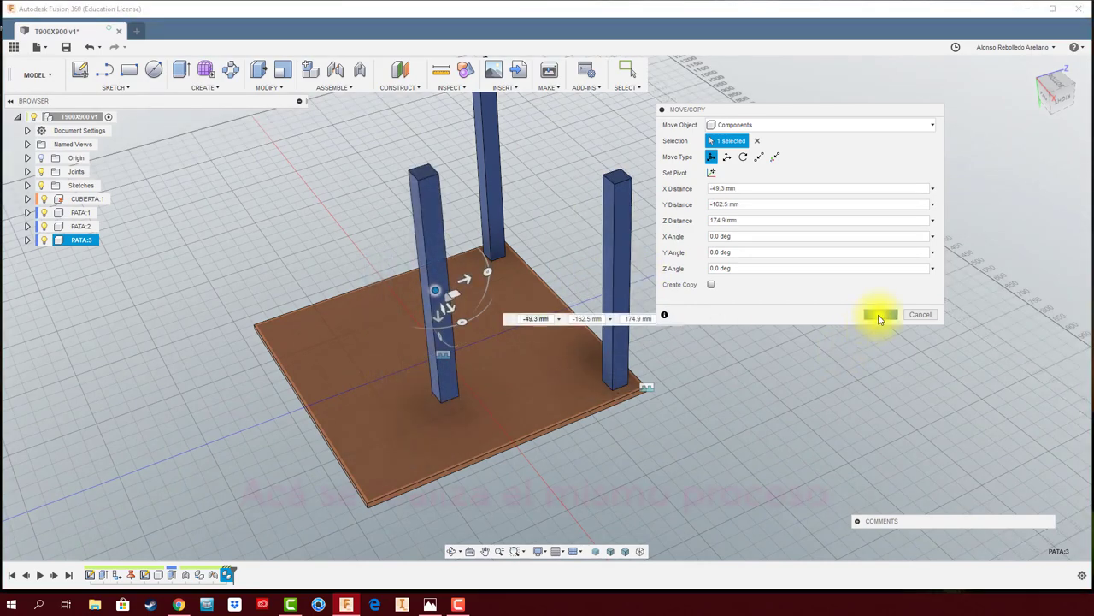
click(880, 314)
Rigidly joint the new legs to the remaining tabletop corners with 40 mm offsets
click(339, 74)
scroll(488, 367, up, 5)
scroll(477, 362, up, 3)
scroll(552, 411, up, 3)
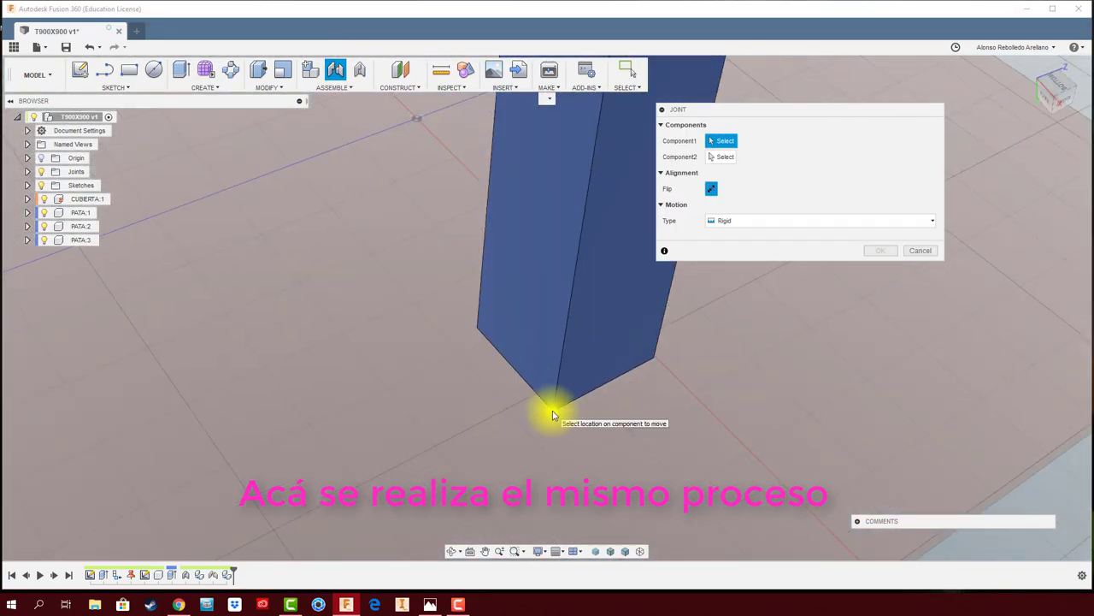
click(552, 410)
scroll(474, 419, down, 3)
click(412, 436)
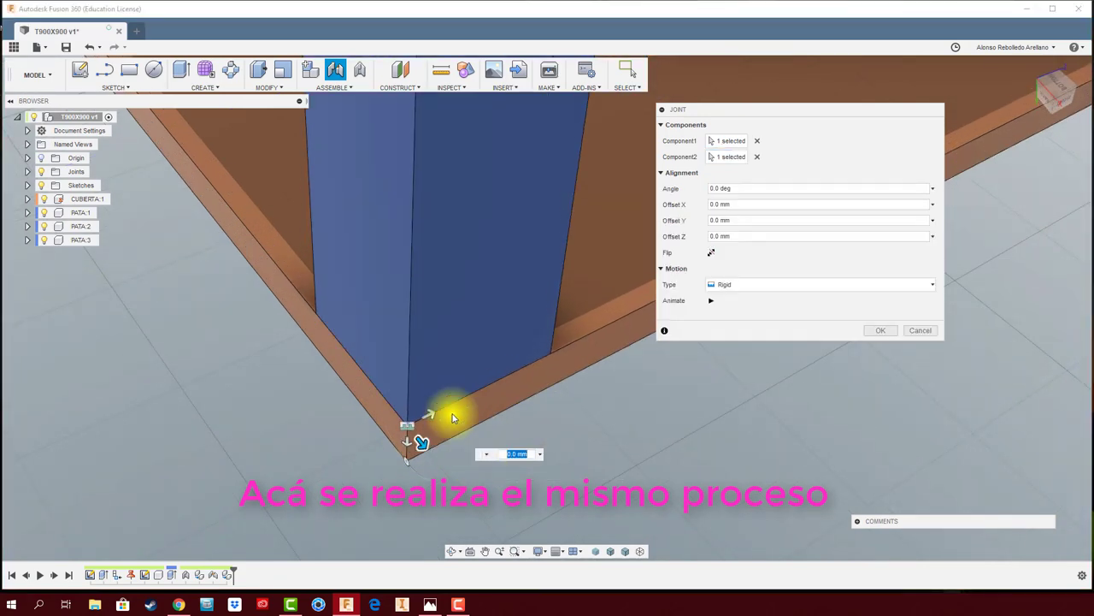
scroll(451, 415, up, 2)
text(40)
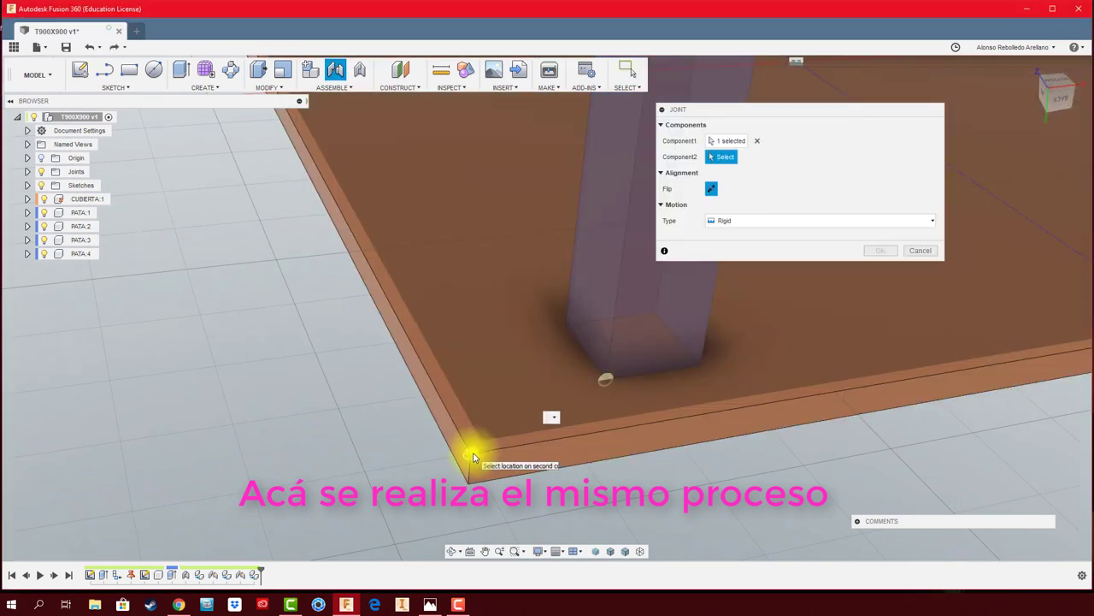
click(473, 457)
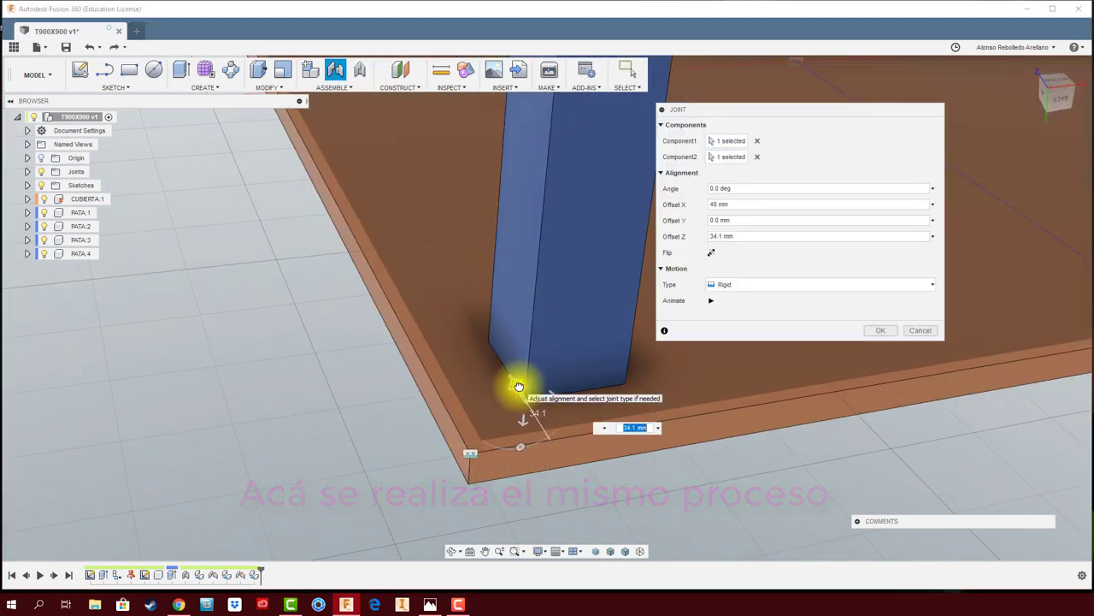
click(881, 330)
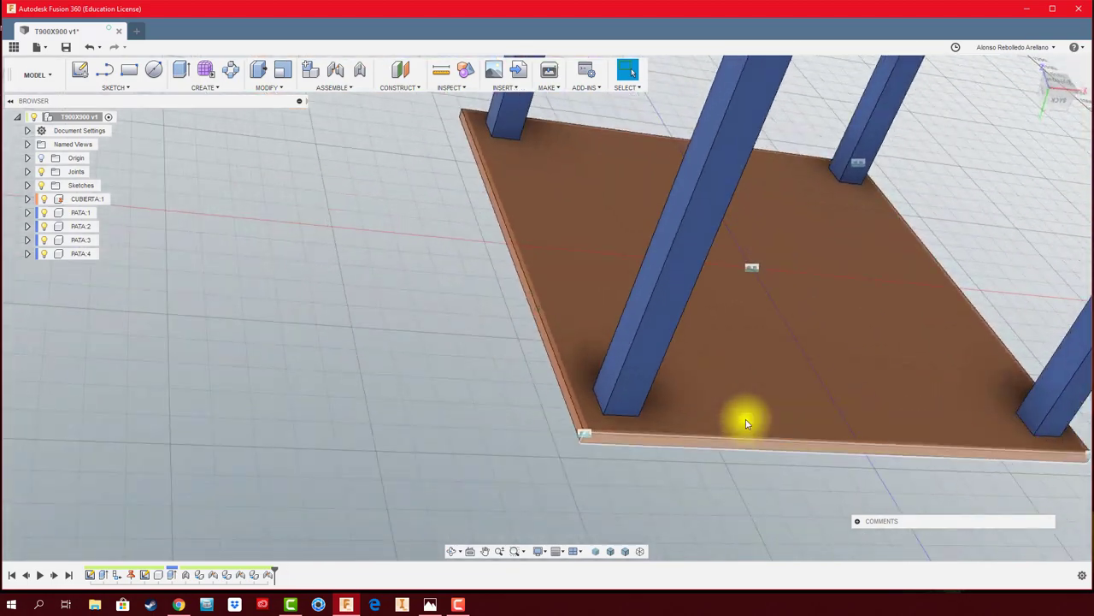
mouse_move(745, 419)
shift+middle_down()
mouse_move(586, 350)
mouse_move(505, 245)
mouse_move(433, 214)
mouse_move(374, 264)
shift+middle_up()
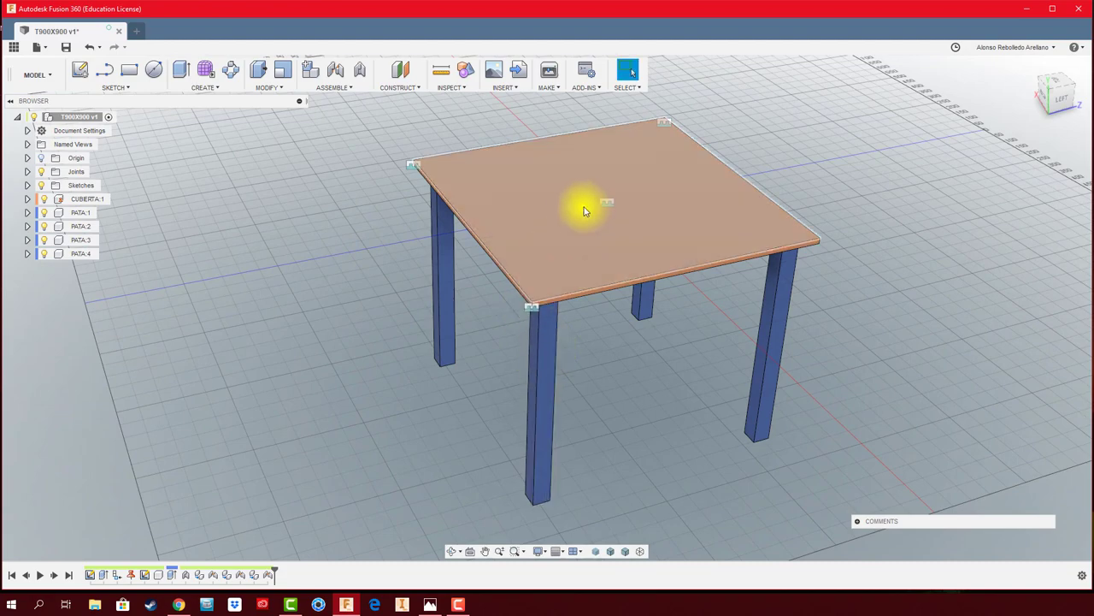
mouse_move(635, 371)
shift+middle_down()
mouse_move(824, 388)
mouse_move(815, 391)
shift+middle_up()
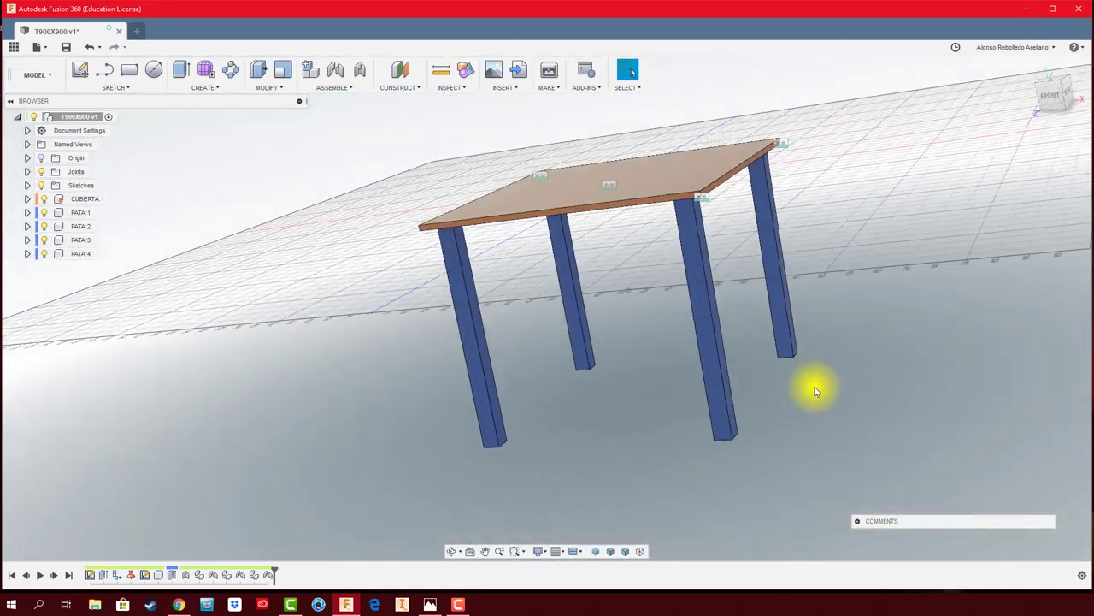
shift+middle_drag(815, 391, 528, 504)
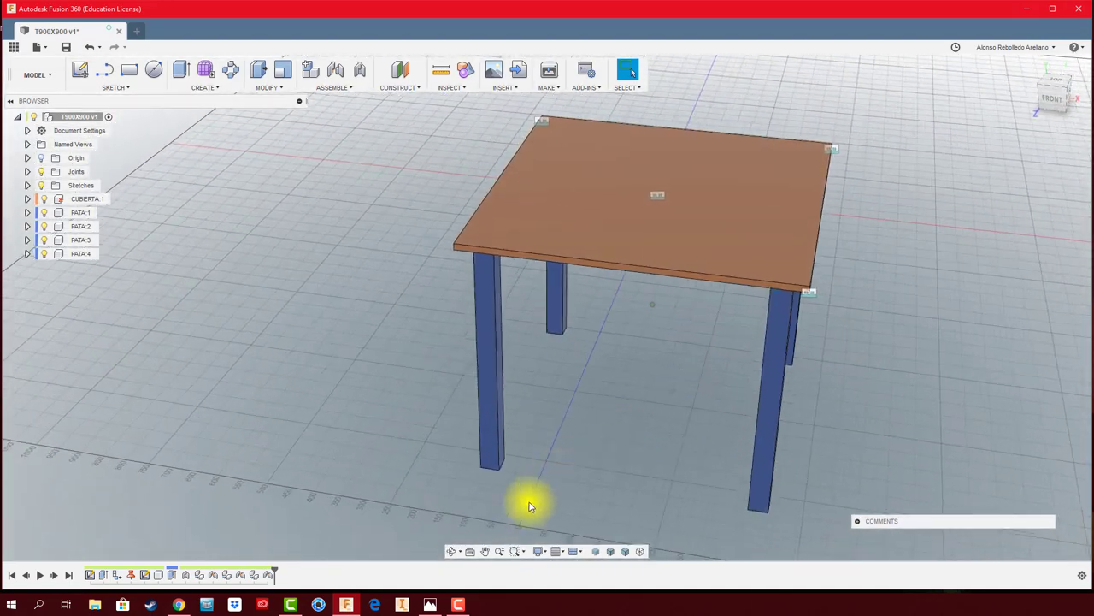
click(430, 607)
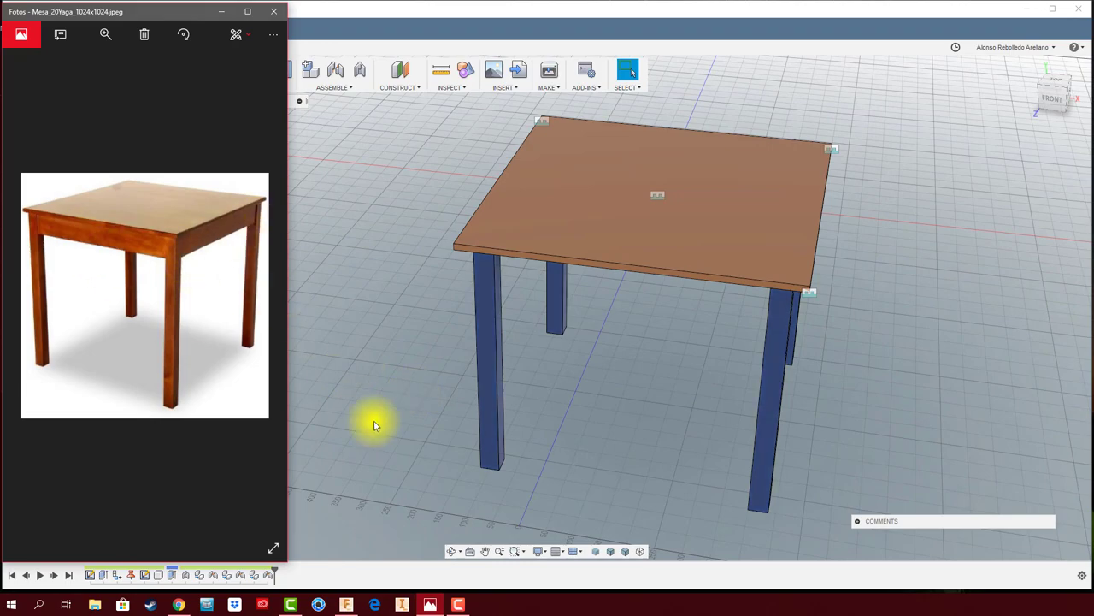
Orbit to view the table from below and show the MUEBLES project data panel
click(425, 323)
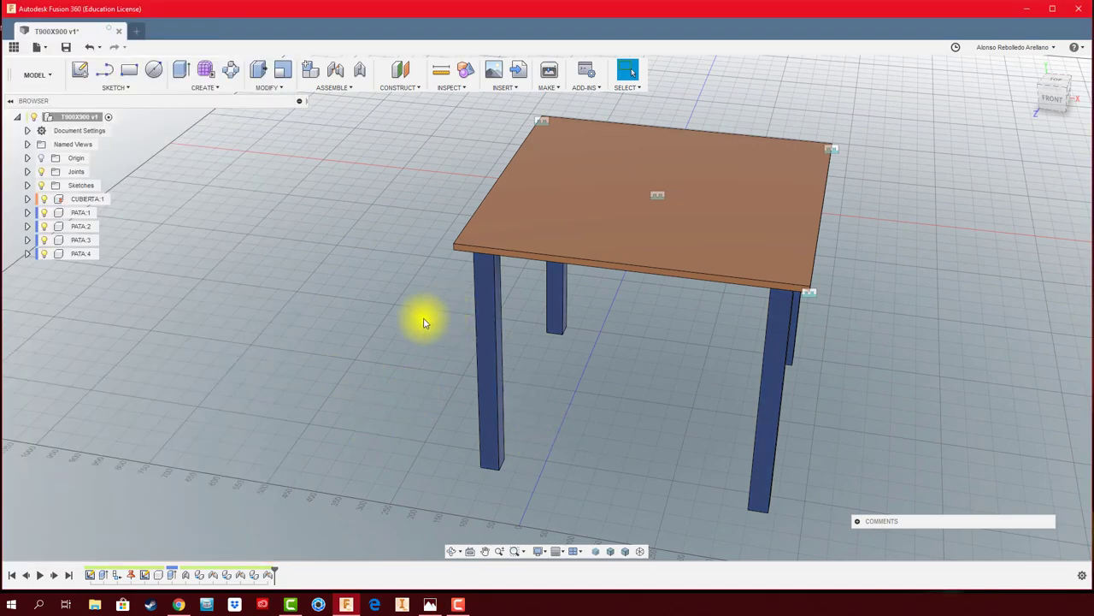
mouse_move(425, 323)
shift+middle_down()
mouse_move(579, 390)
mouse_move(231, 305)
shift+middle_up()
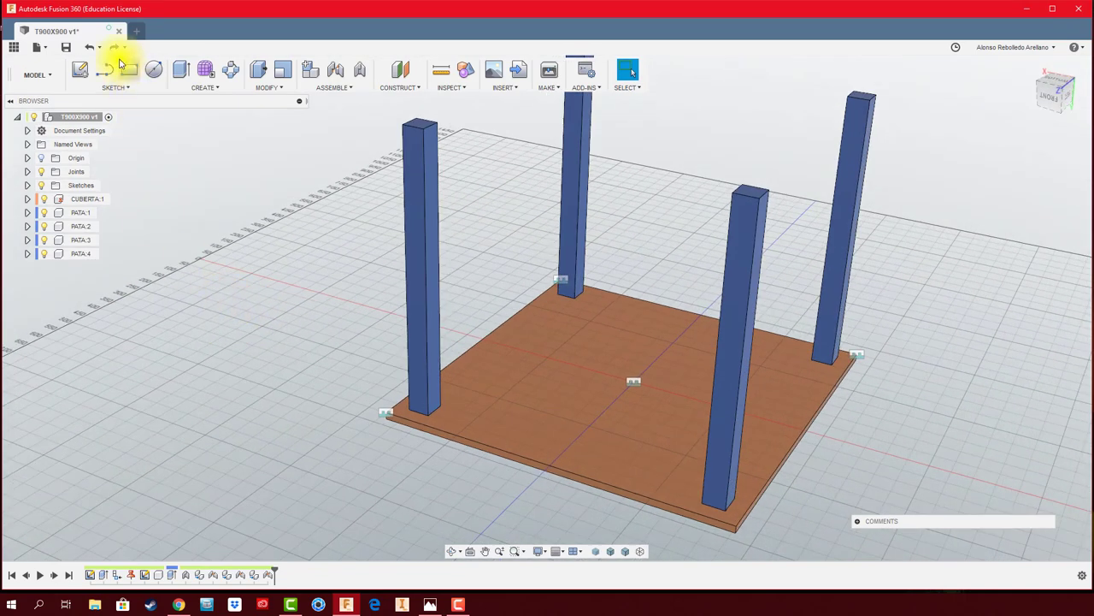
click(15, 49)
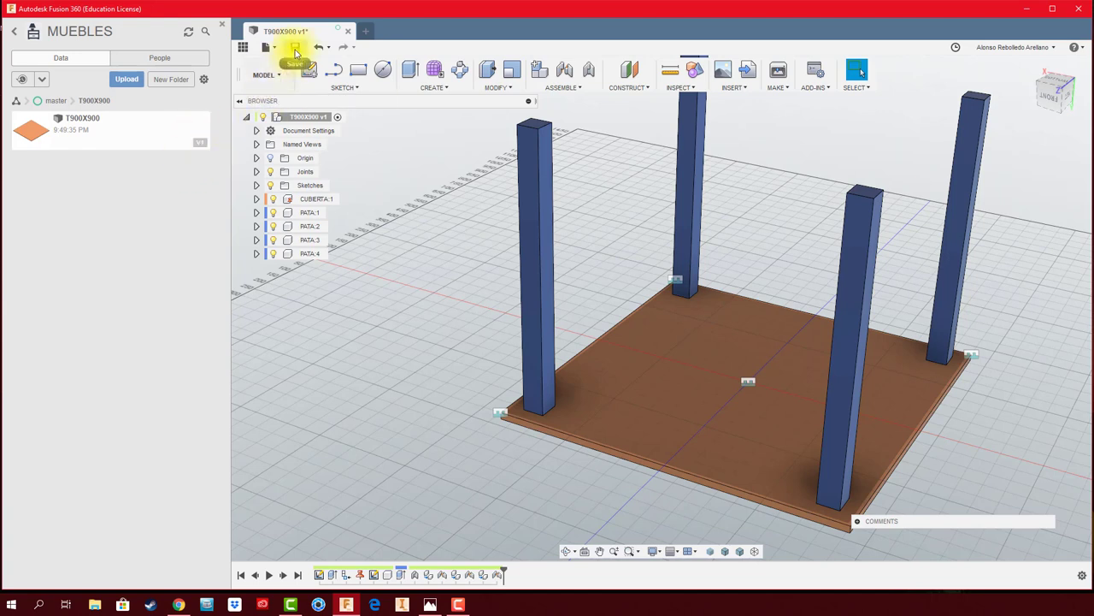
Save T900X900 as version 2 and close the data panel
click(295, 47)
click(535, 311)
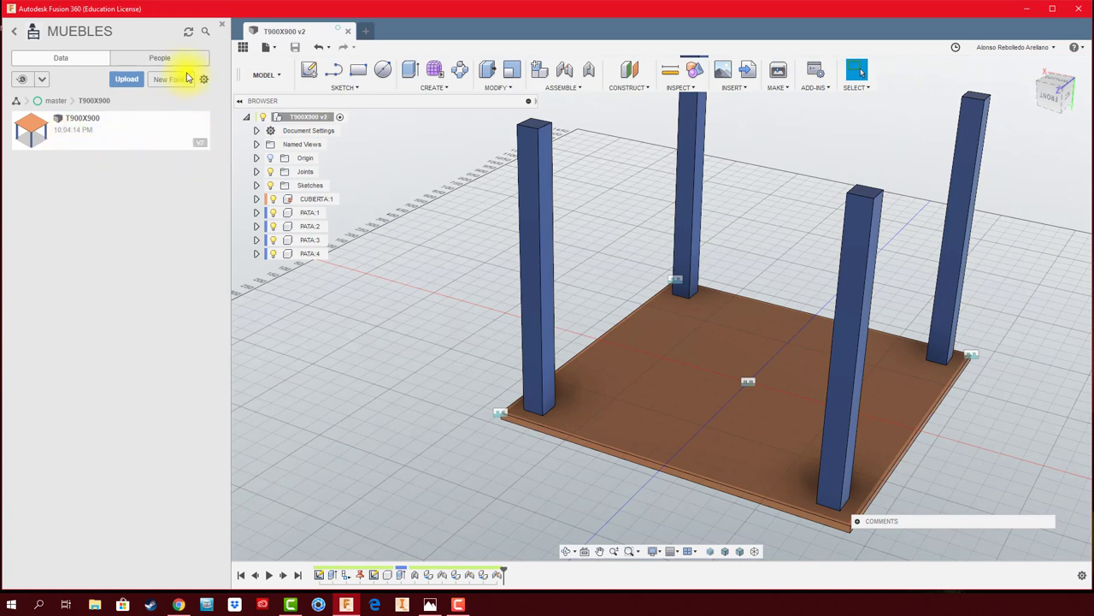
click(220, 28)
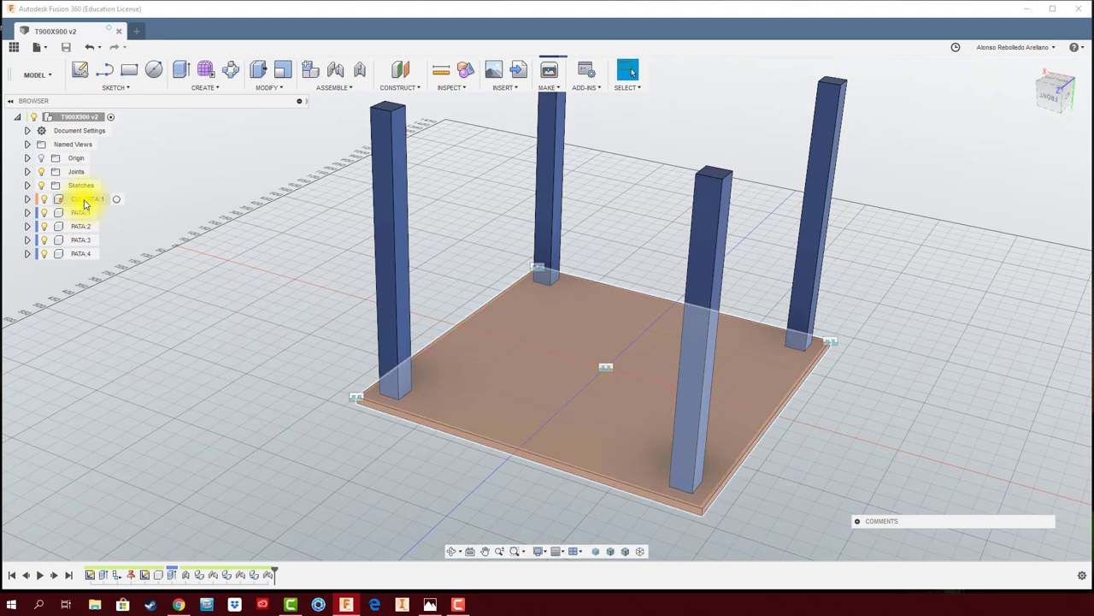
Create a new component under the root and name it TRAVESAÑO
right_click(91, 118)
click(127, 128)
text(TRAVESAÑO)
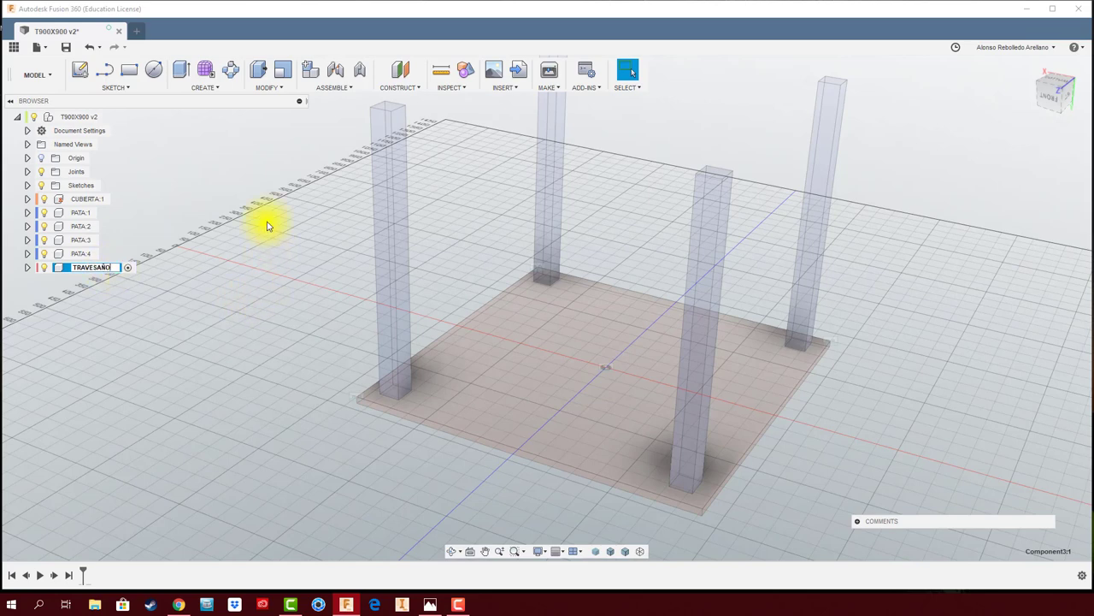
key(Return)
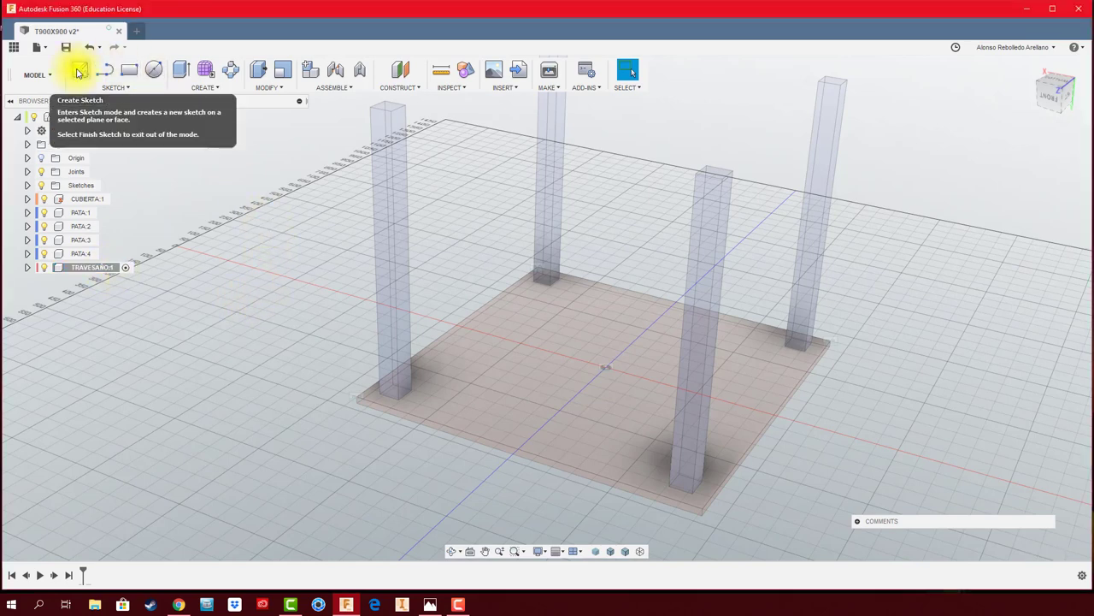
Sketch a two-point rectangle on the leg's side face spanning to the opposite leg
click(78, 72)
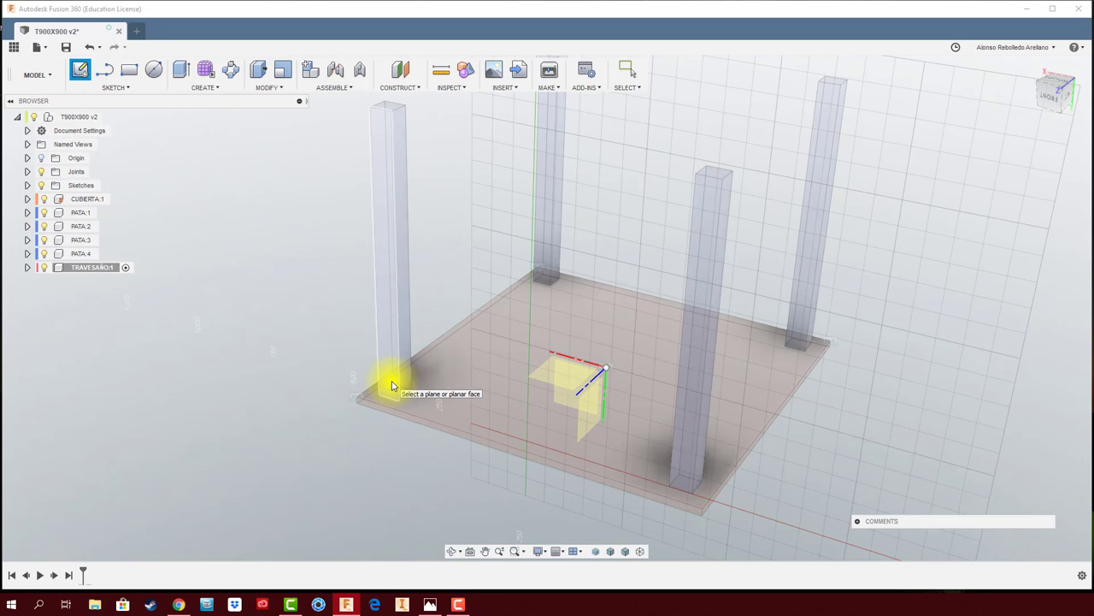
click(392, 386)
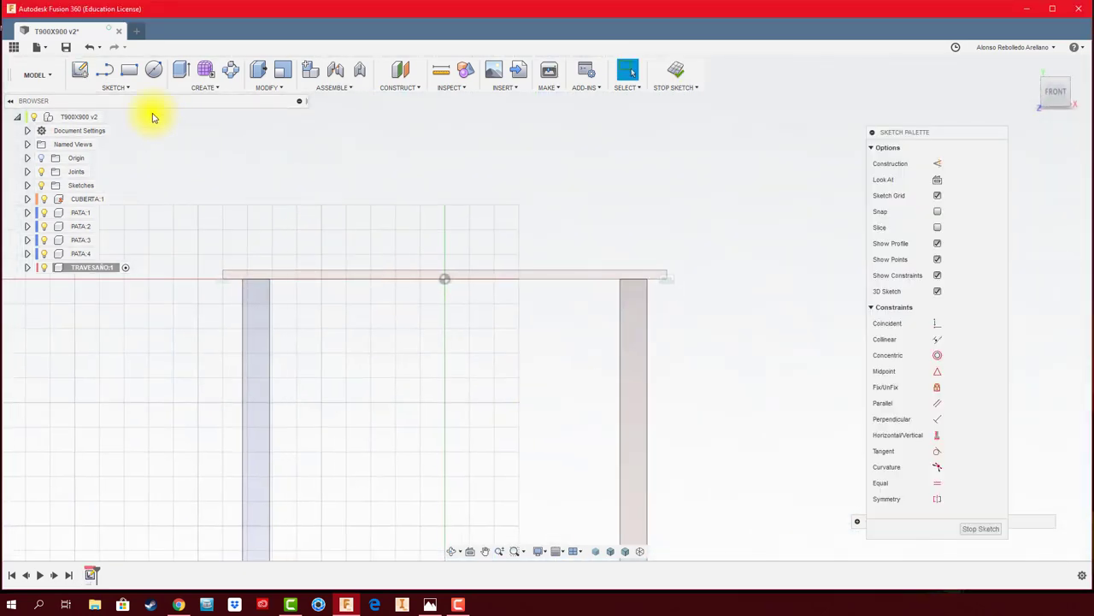
click(129, 70)
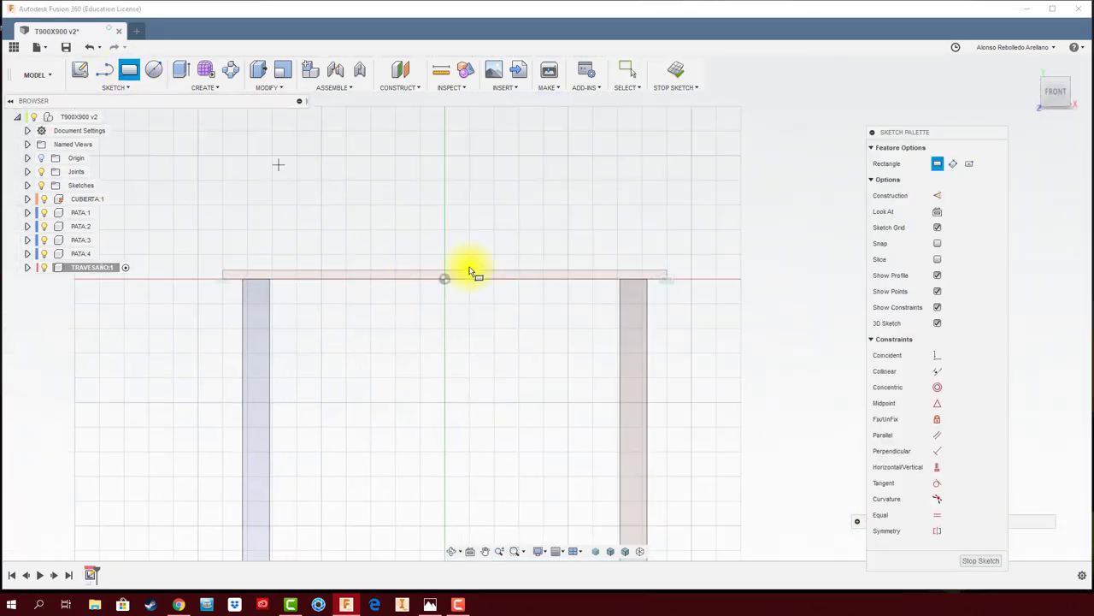
click(620, 280)
click(270, 340)
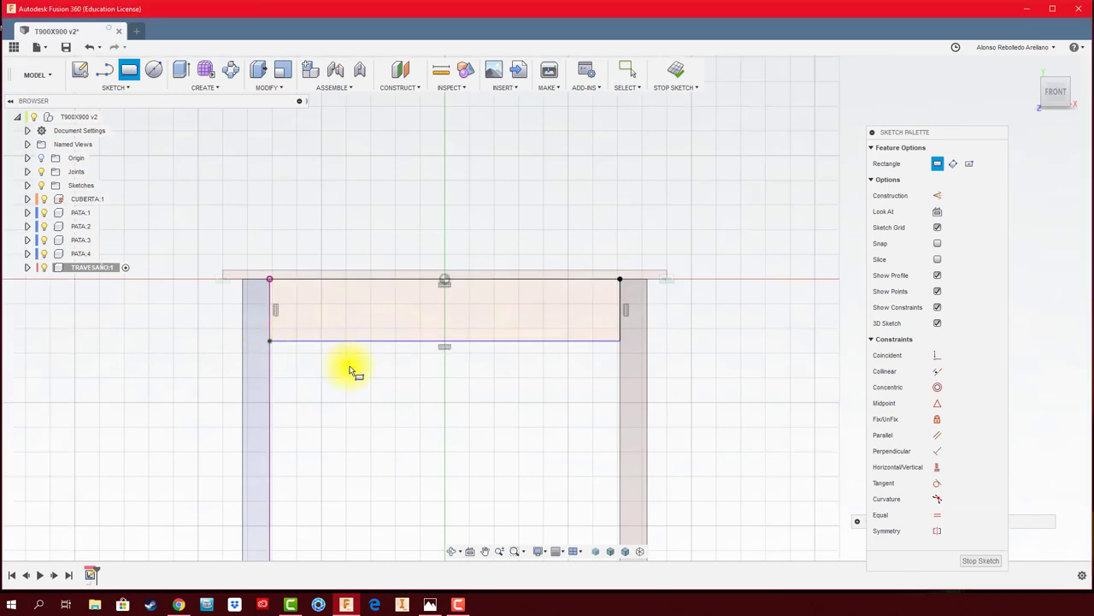
Dimension the rectangle's height to 100 mm
key(d)
click(370, 341)
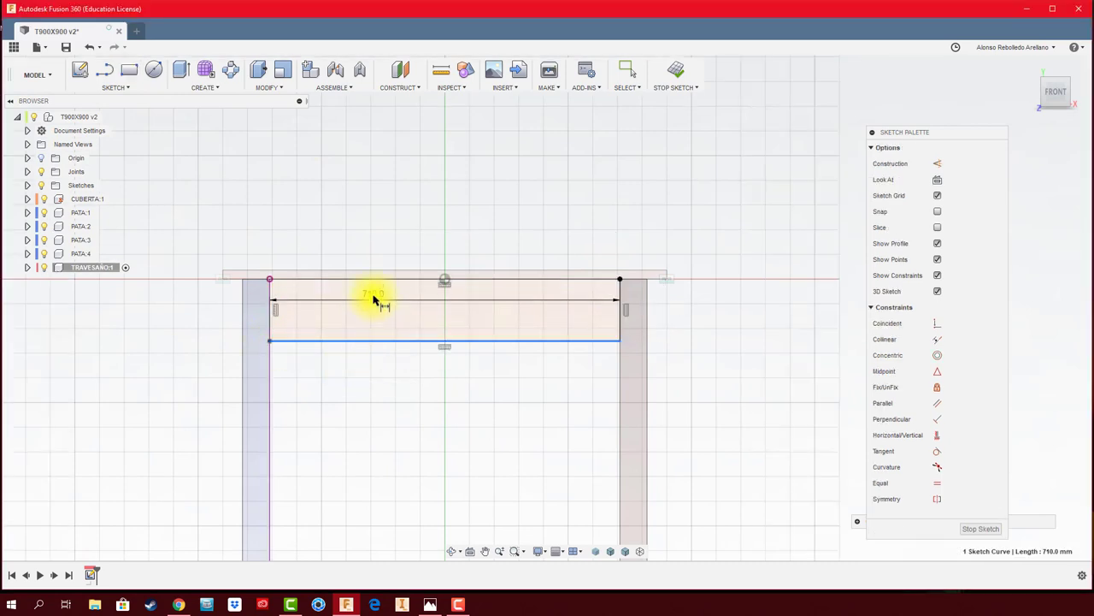
click(378, 280)
click(381, 310)
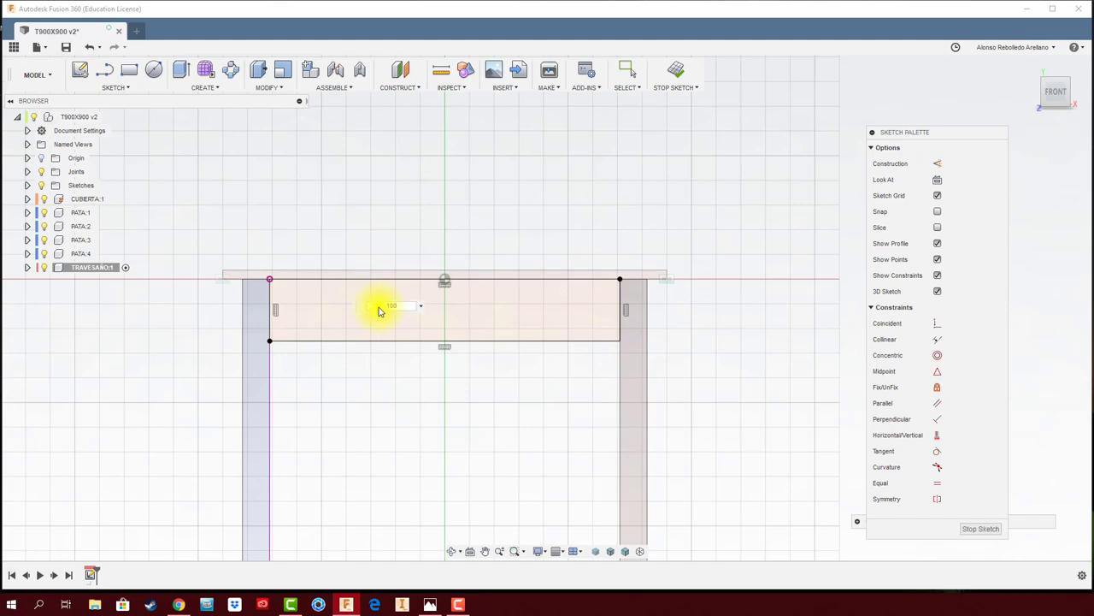
key(Return)
mouse_move(378, 312)
shift+middle_down()
mouse_move(383, 325)
mouse_move(384, 305)
shift+middle_up()
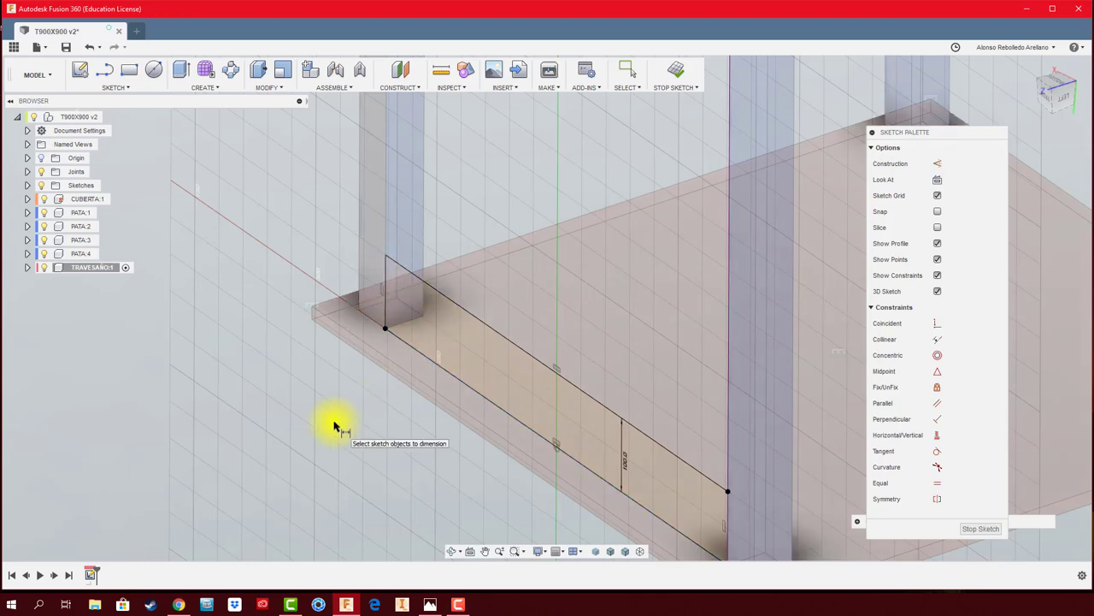
Extrude the 100 mm rectangle a small distance into a thin rail board, then zoom out
key(e)
click(547, 421)
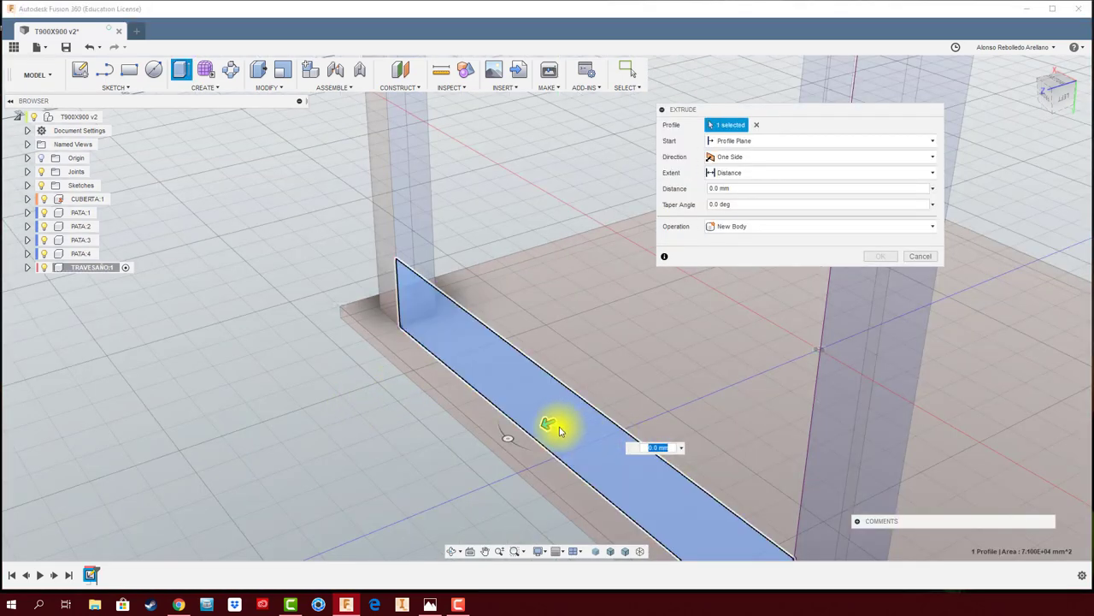
drag(556, 427, 583, 409)
text(-18)
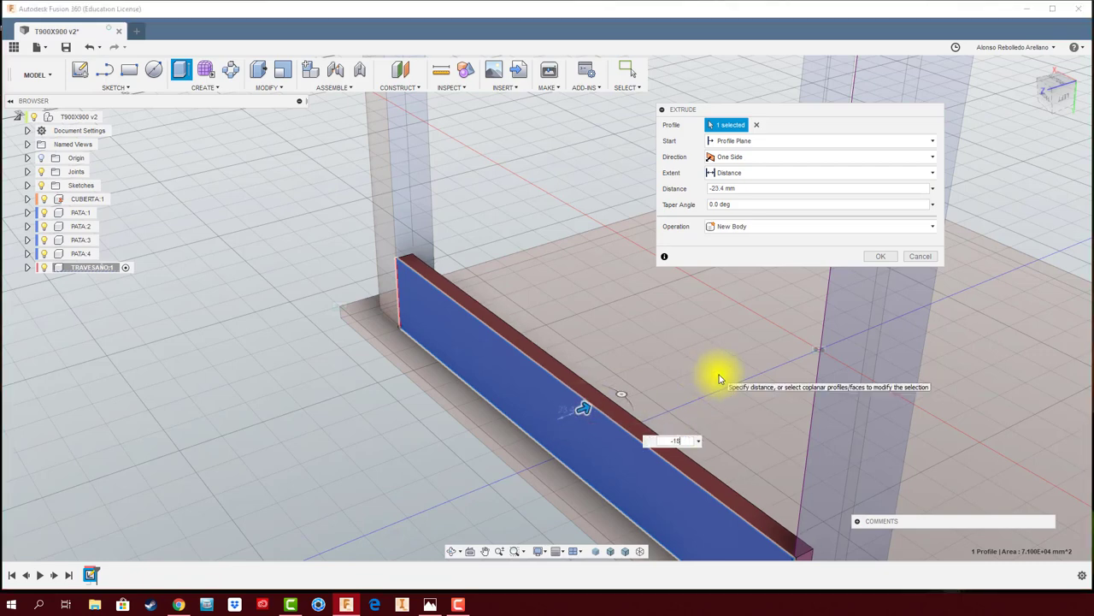
key(Return)
scroll(676, 389, down, 3)
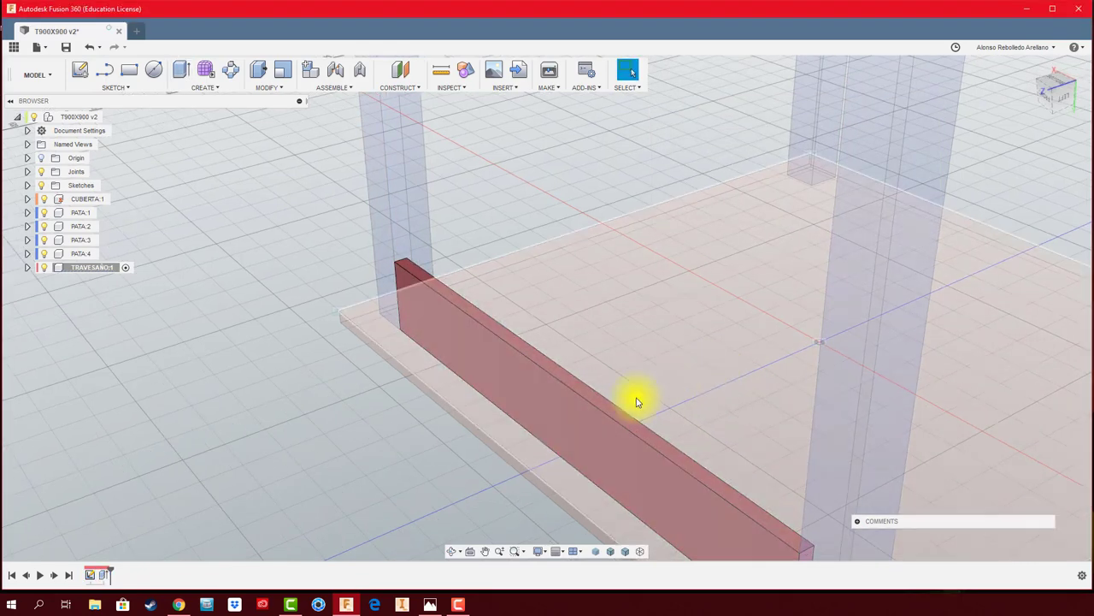
scroll(456, 454, down, 3)
scroll(456, 454, down, 2)
scroll(442, 460, down, 3)
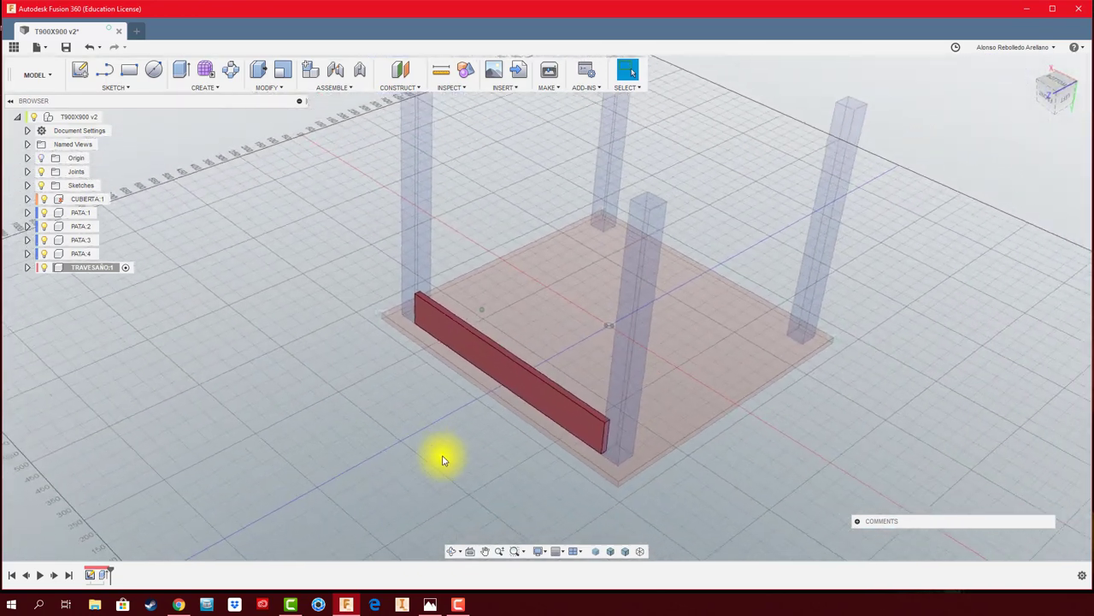
scroll(442, 460, down, 2)
scroll(442, 460, down, 2)
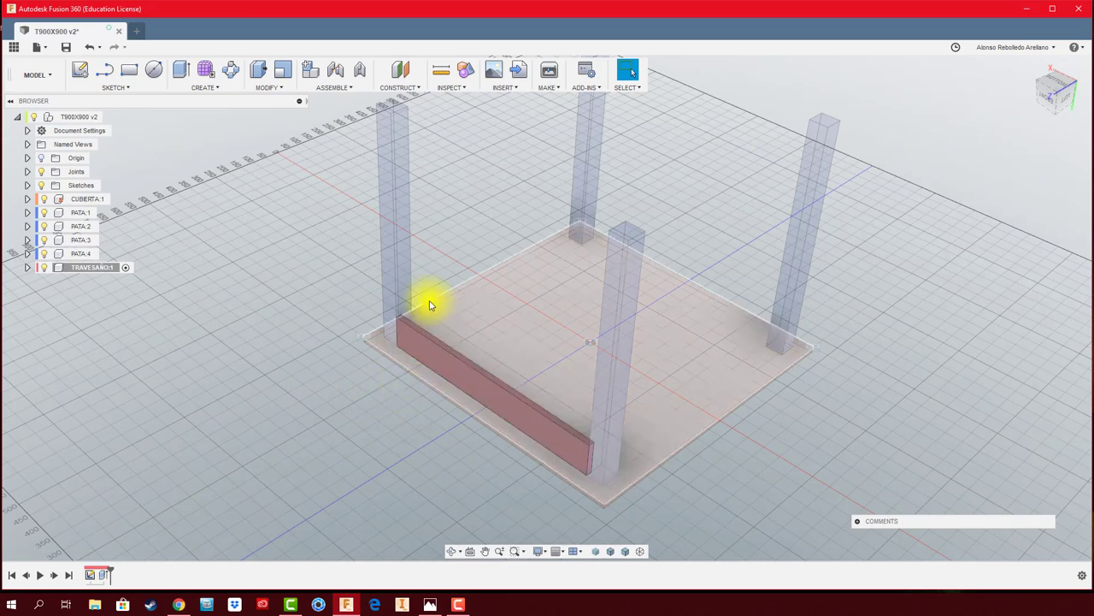
scroll(368, 481, down, 2)
shift+middle_drag(368, 485, 323, 364)
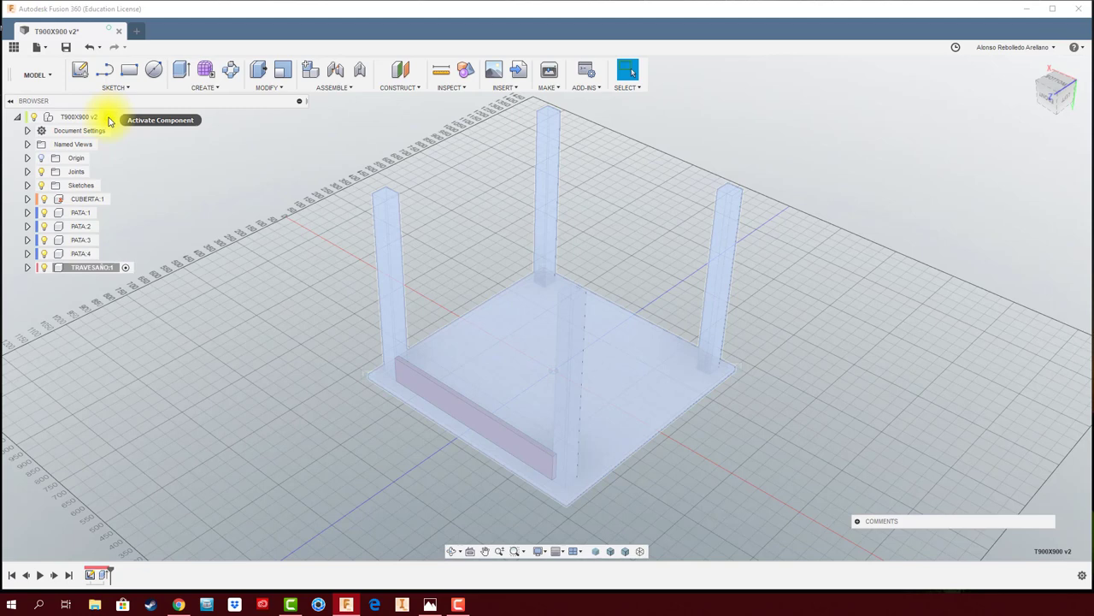
Activate the T900X900 design, drag the rail to show it's loose, then restore its position
click(109, 118)
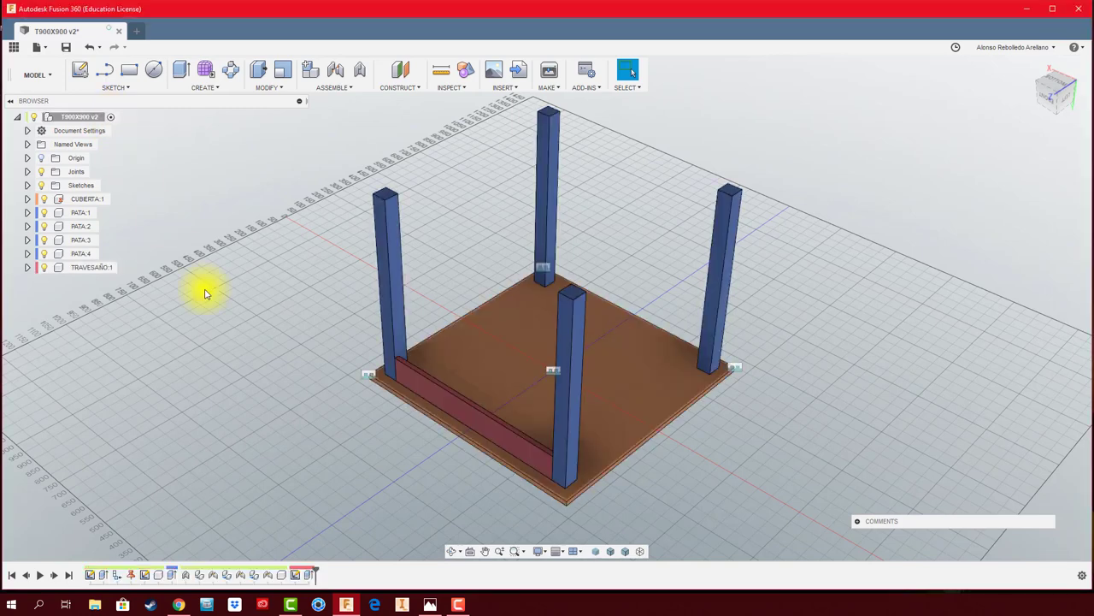
scroll(205, 290, up, 5)
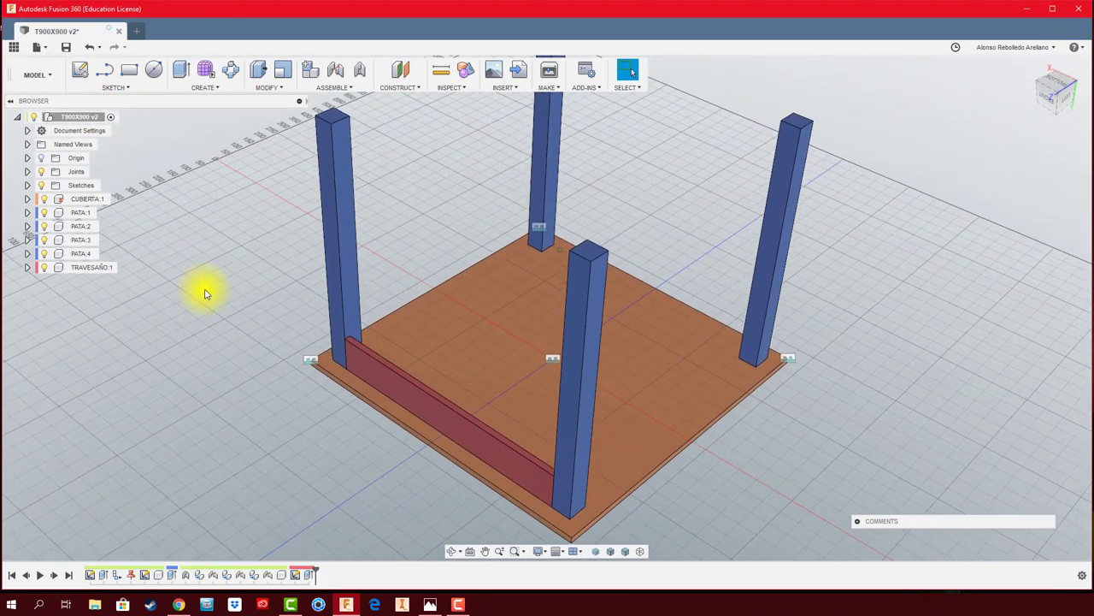
mouse_move(380, 387)
mouse_down()
mouse_move(431, 352)
mouse_move(449, 253)
mouse_up()
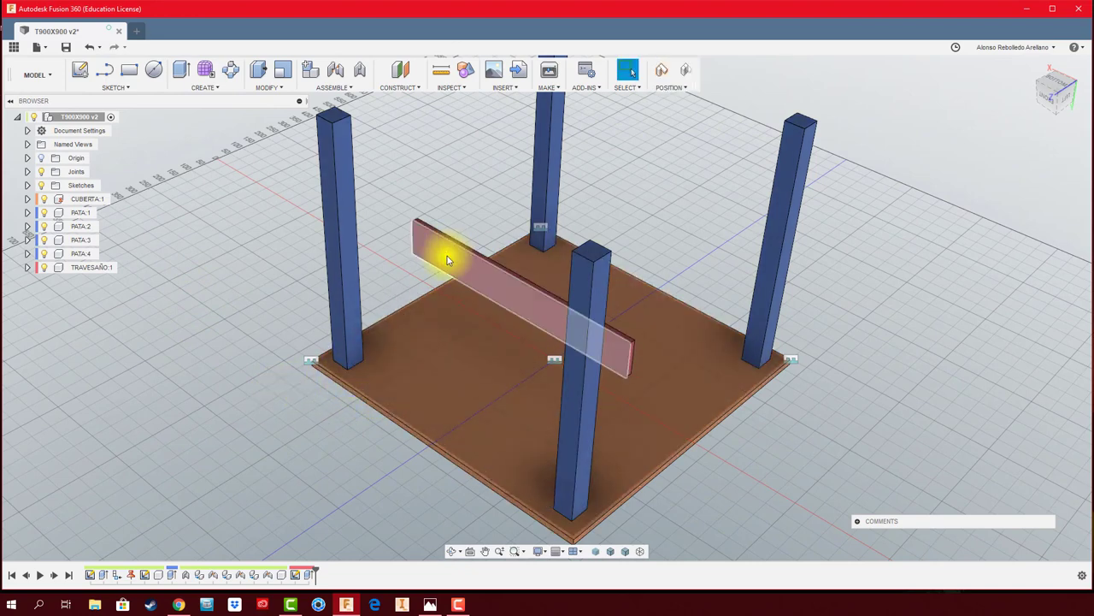
mouse_move(448, 255)
mouse_down()
mouse_move(208, 263)
mouse_move(419, 275)
mouse_up()
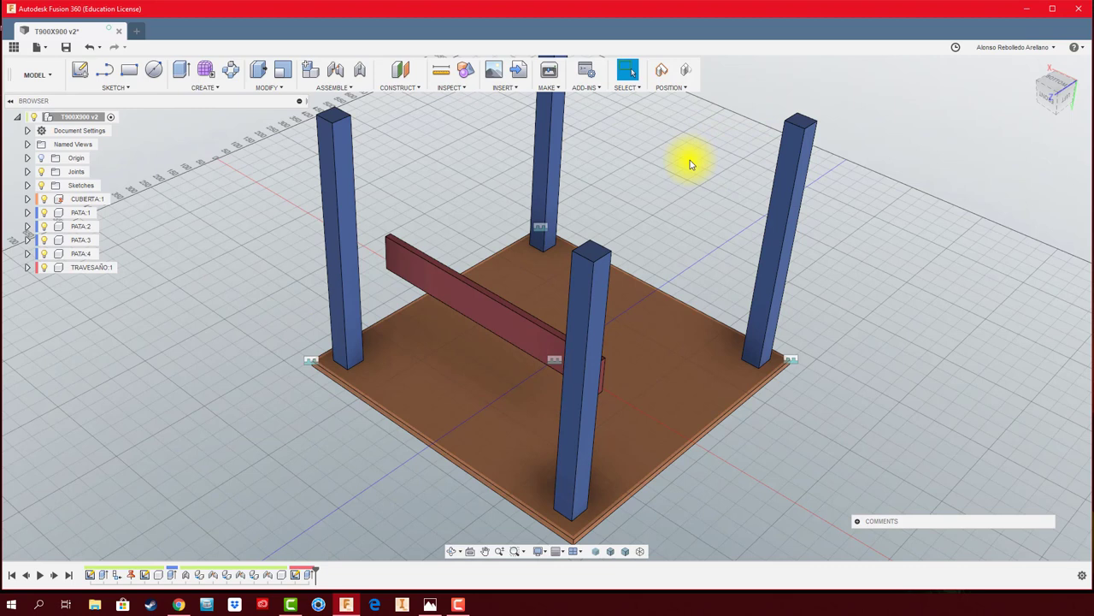
click(688, 76)
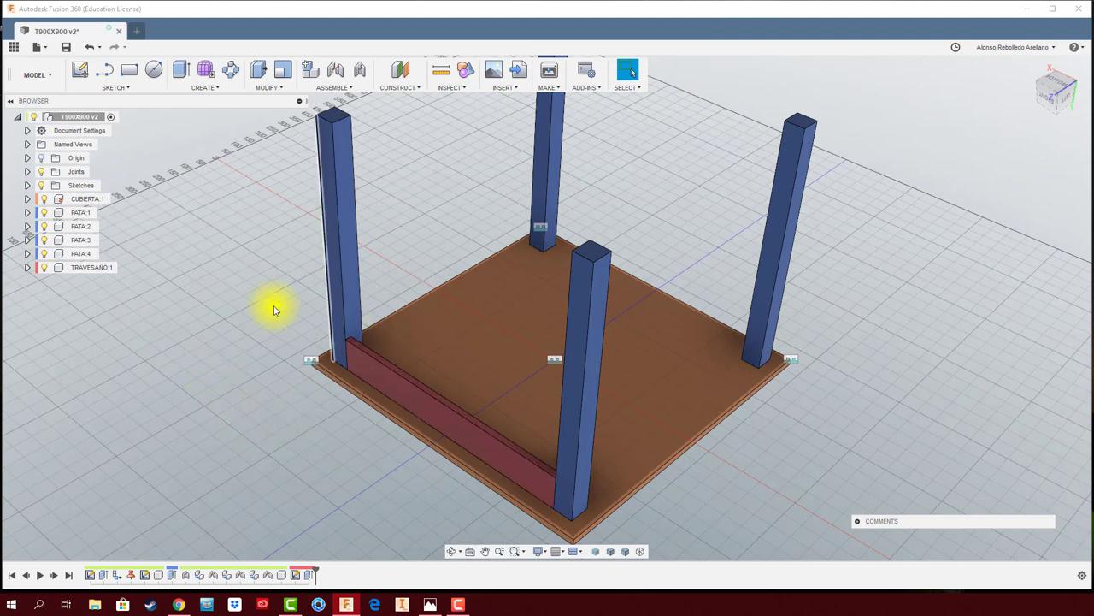
Lock TRAVESAÑO:1 to the CUBIERTA tabletop with a rigid as-built joint
click(360, 75)
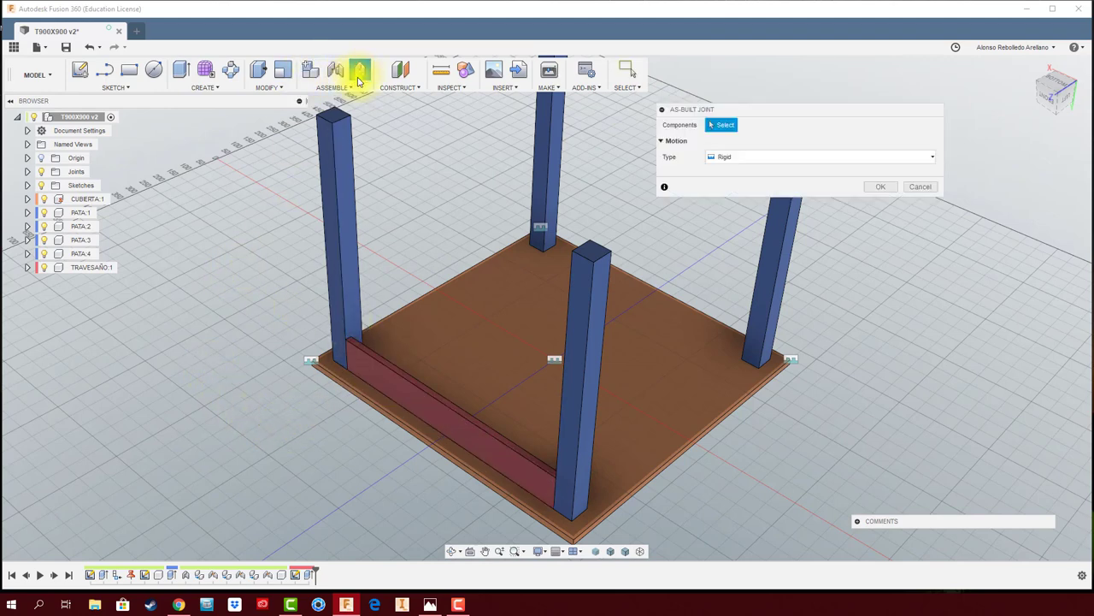
click(385, 391)
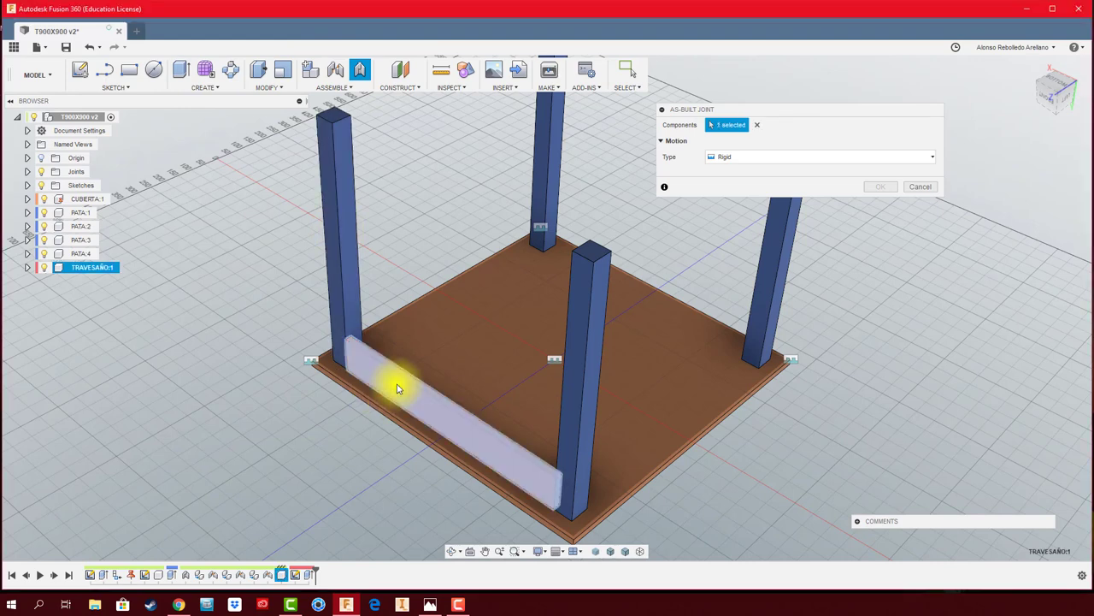
click(425, 337)
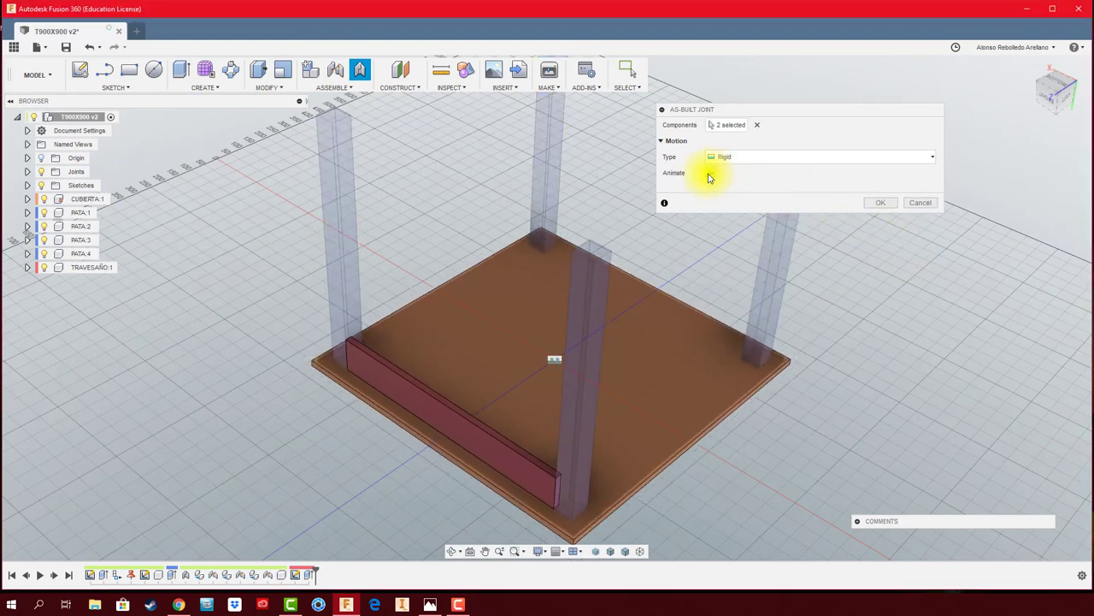
click(889, 204)
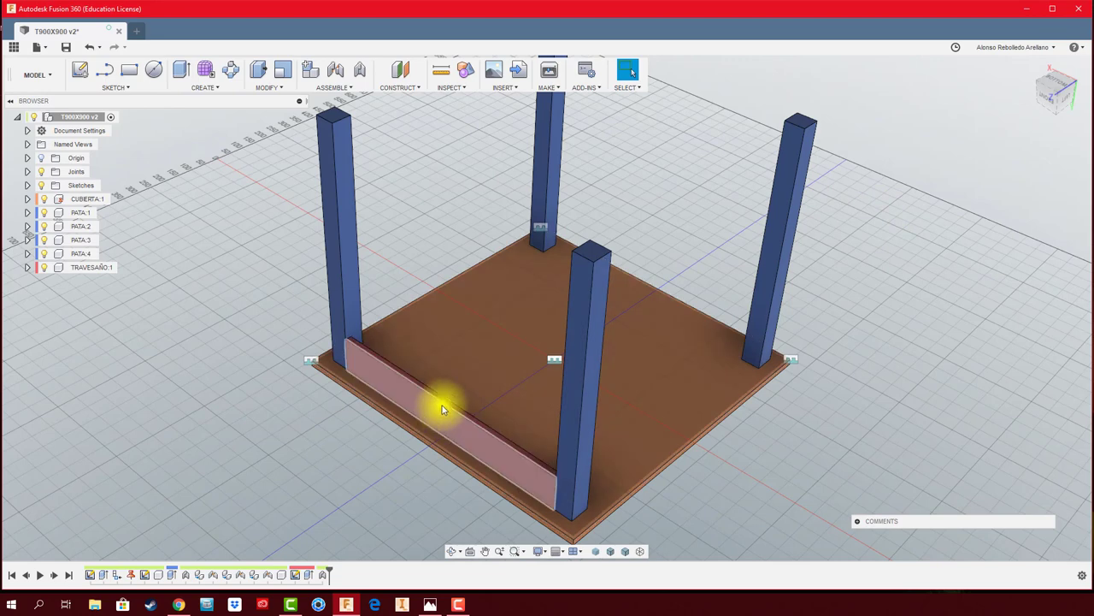
mouse_move(303, 424)
shift+middle_down()
mouse_move(285, 426)
mouse_move(86, 317)
shift+middle_up()
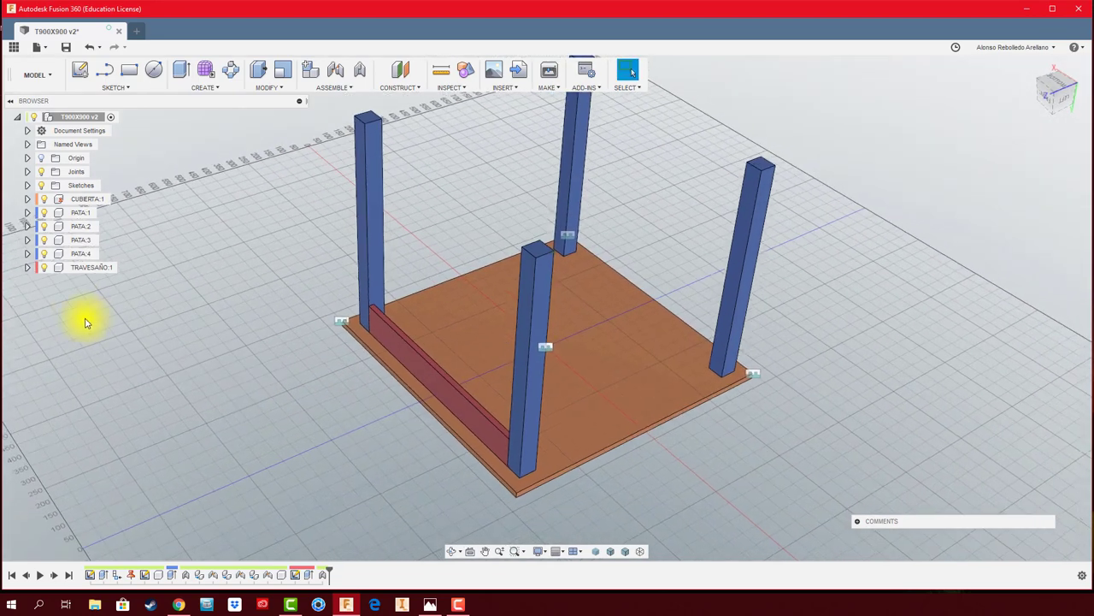
Copy the TRAVESAÑO:1 rail and move the copy to the far tabletop edge
click(103, 267)
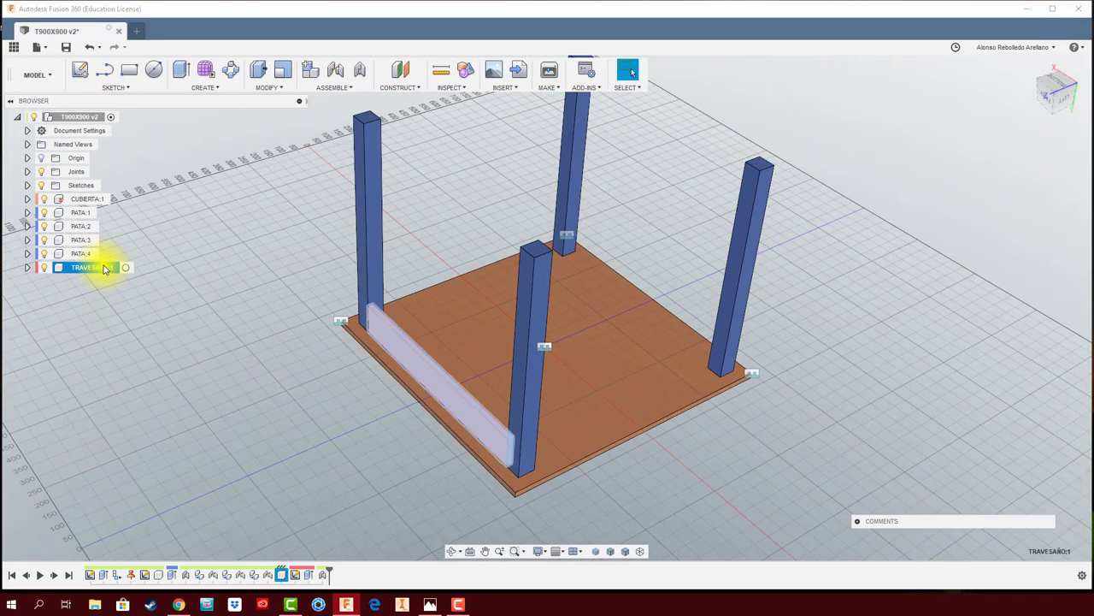
key(ctrl+c)
key(ctrl+v)
drag(412, 389, 630, 237)
click(868, 318)
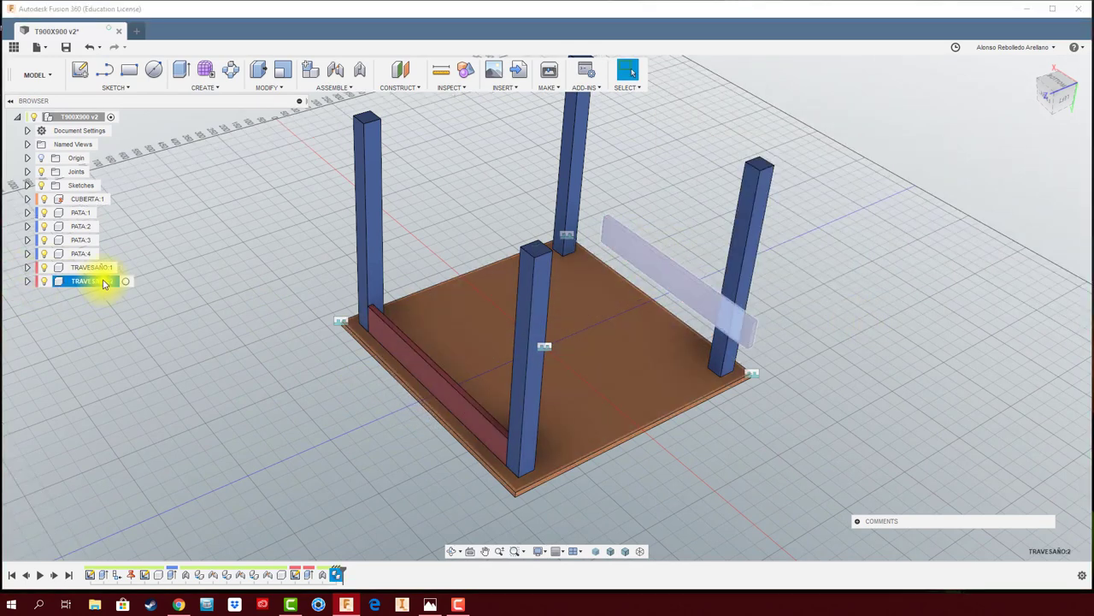
Paste a third rail, shift it 54.6 mm along Z and rotate it -90°
key(ctrl+c)
key(ctrl+v)
mouse_move(636, 289)
mouse_down()
mouse_move(607, 302)
mouse_move(539, 292)
mouse_move(523, 334)
mouse_up()
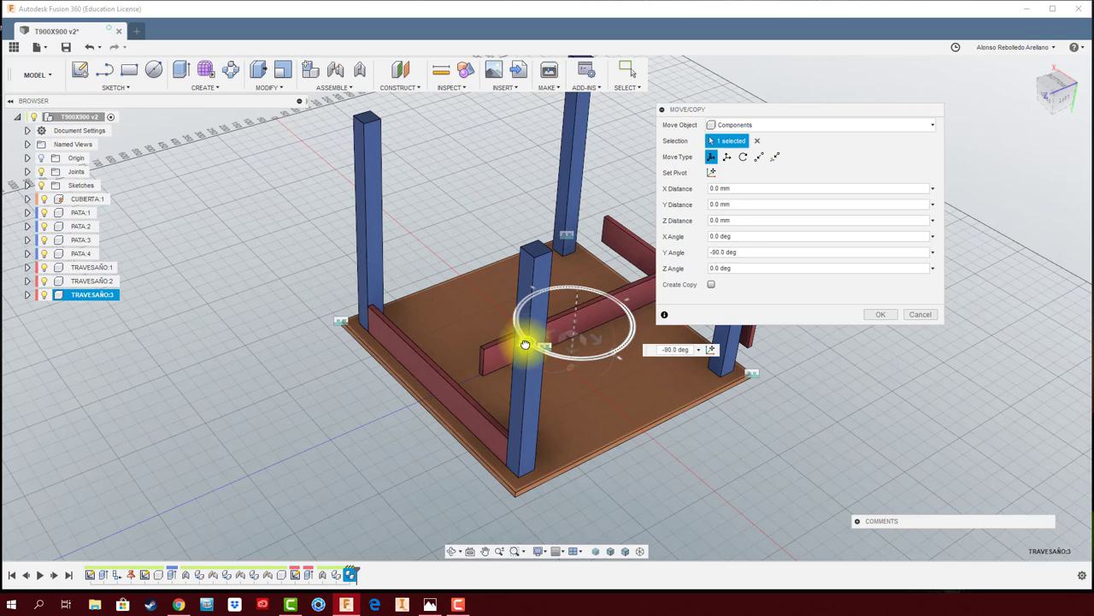
drag(525, 345, 527, 342)
click(879, 315)
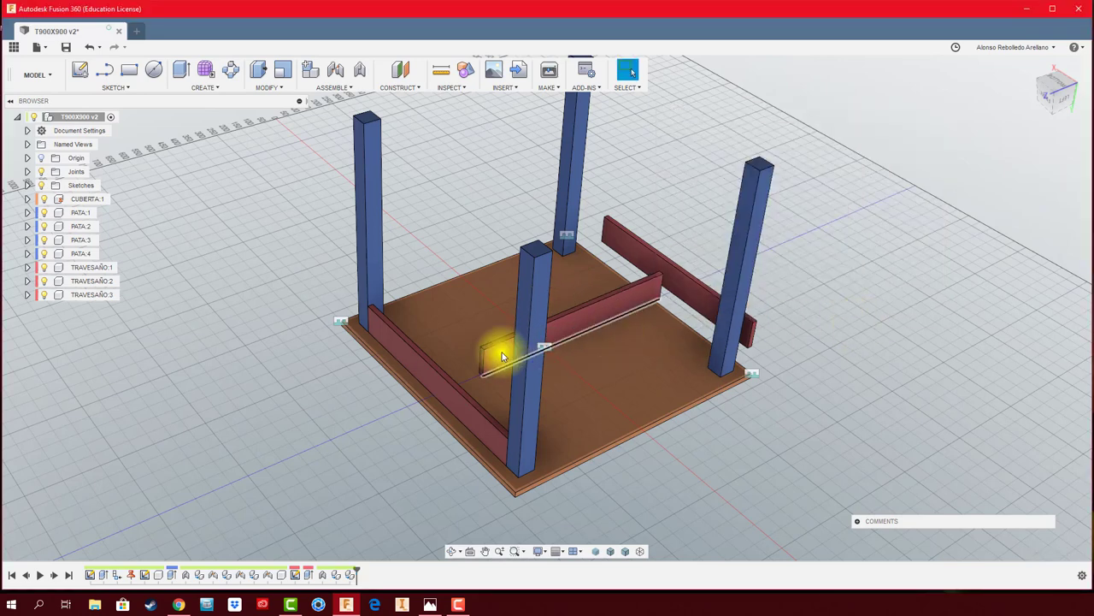
Copy TRAVESAÑO:3 into a fourth rail placed past the tabletop edge
click(86, 297)
key(ctrl+c)
key(ctrl+v)
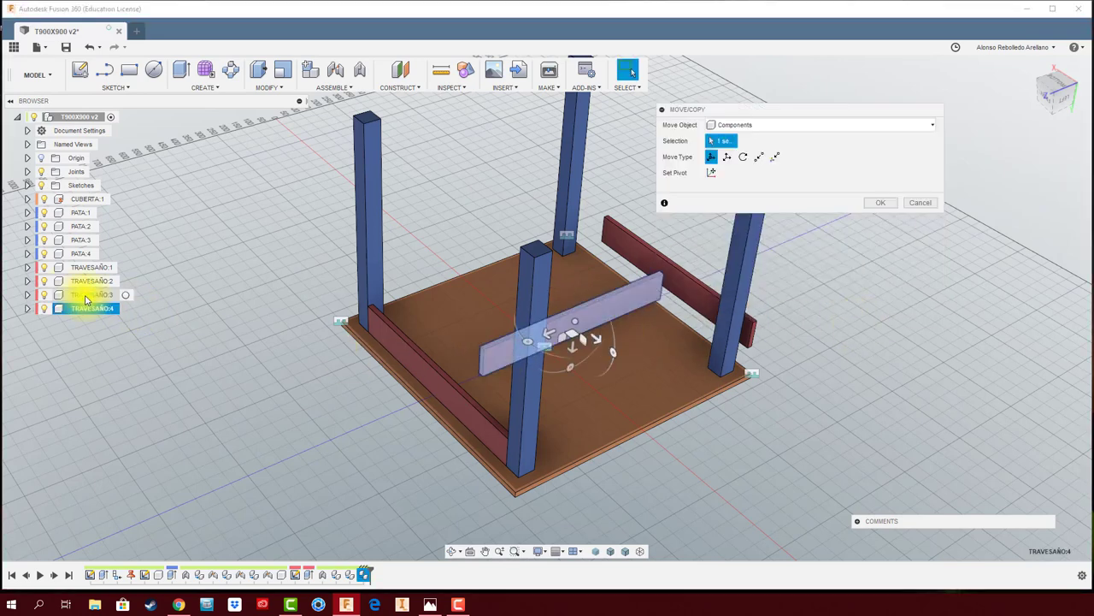
drag(598, 342, 757, 441)
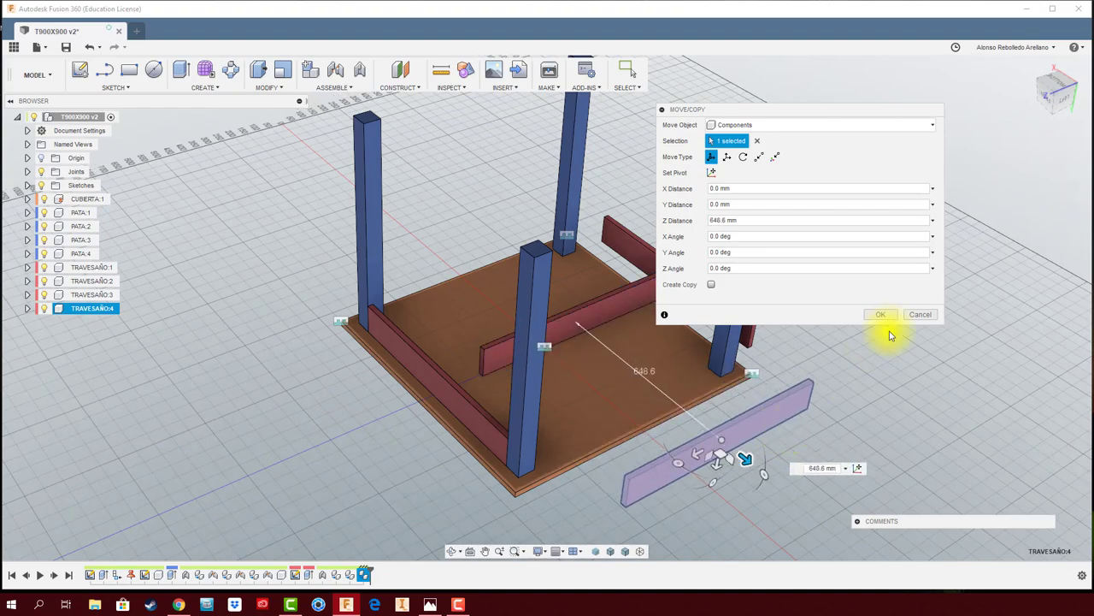
click(880, 315)
mouse_move(840, 323)
shift+middle_down()
mouse_move(686, 356)
mouse_move(594, 434)
mouse_move(657, 469)
mouse_move(613, 476)
mouse_move(566, 458)
shift+middle_up()
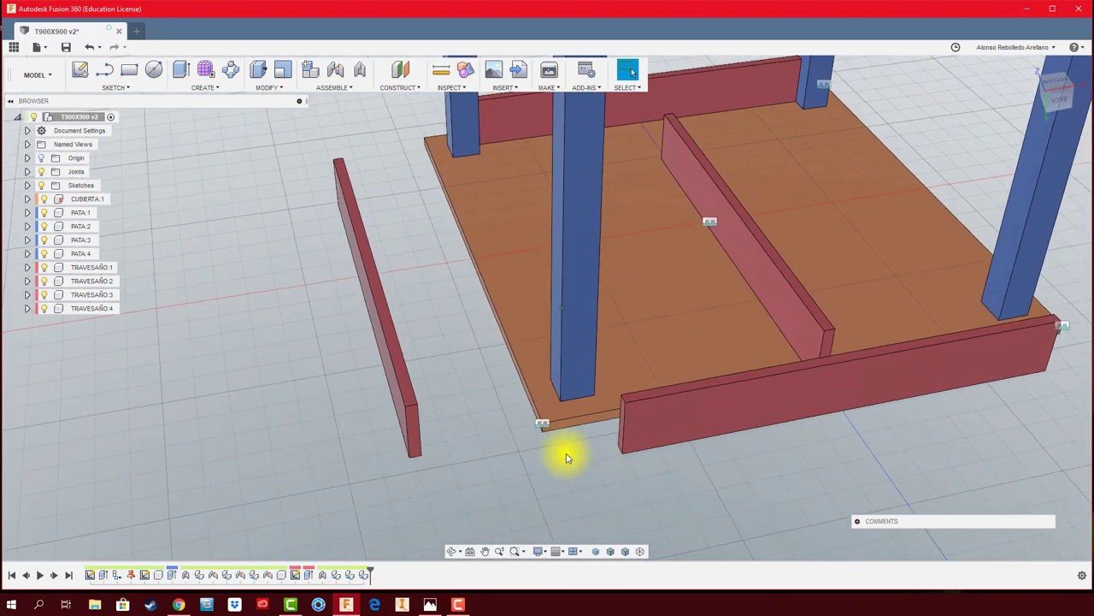
Joint the first loose rail's corner to a leg's bottom corner
click(335, 71)
scroll(607, 448, up, 3)
click(628, 451)
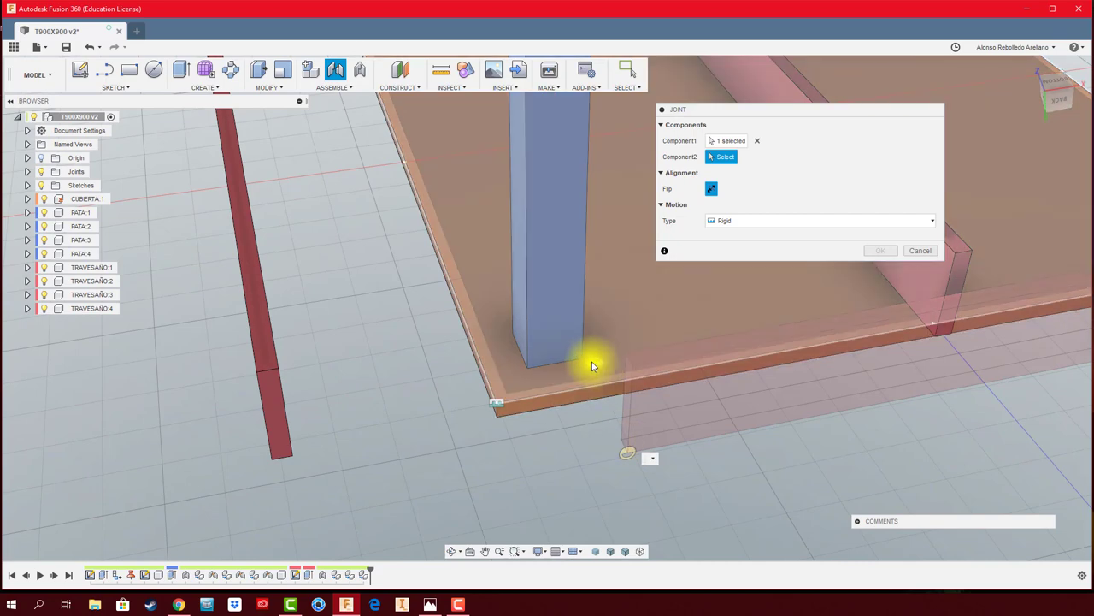
click(581, 358)
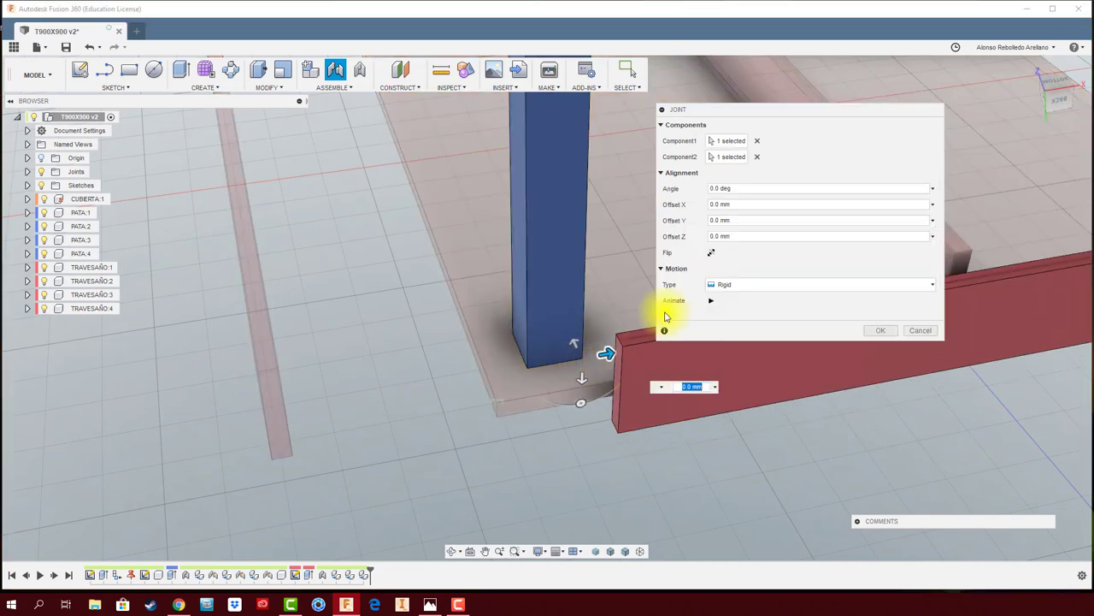
click(880, 330)
Joint the next rail to its matching leg corner under the tabletop
scroll(867, 354, down, 3)
shift+middle_drag(691, 462, 607, 483)
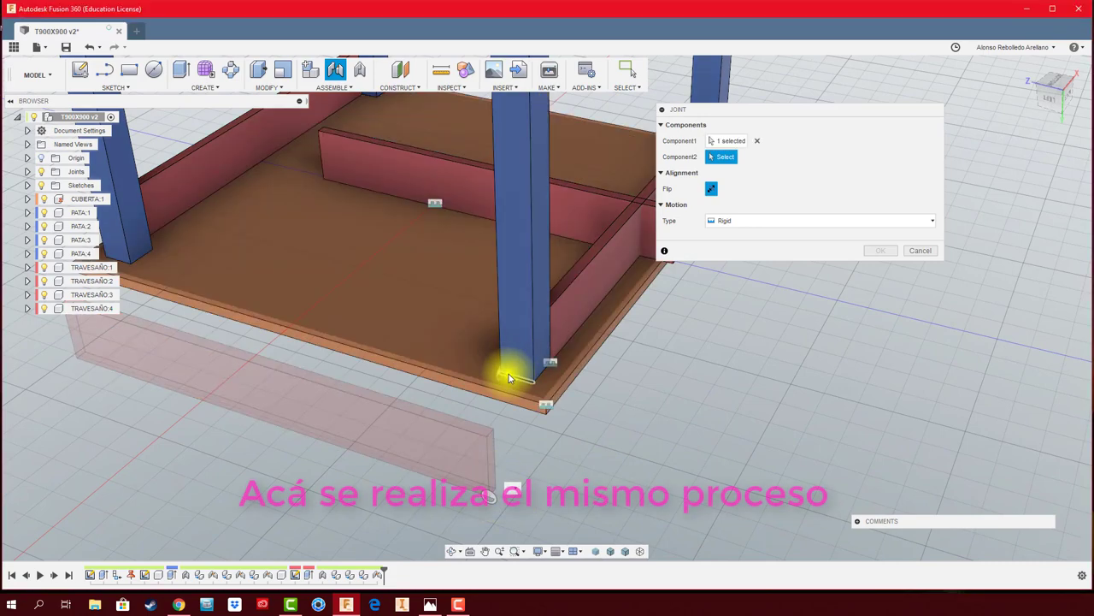
scroll(509, 373, up, 2)
shift+middle_drag(497, 375, 505, 365)
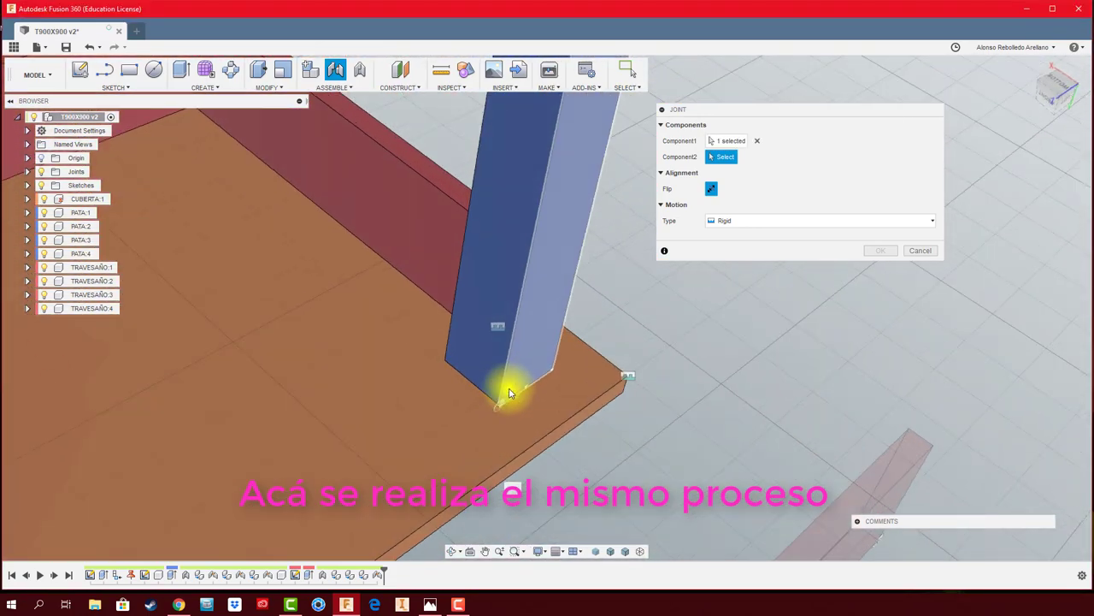
click(508, 386)
key(Return)
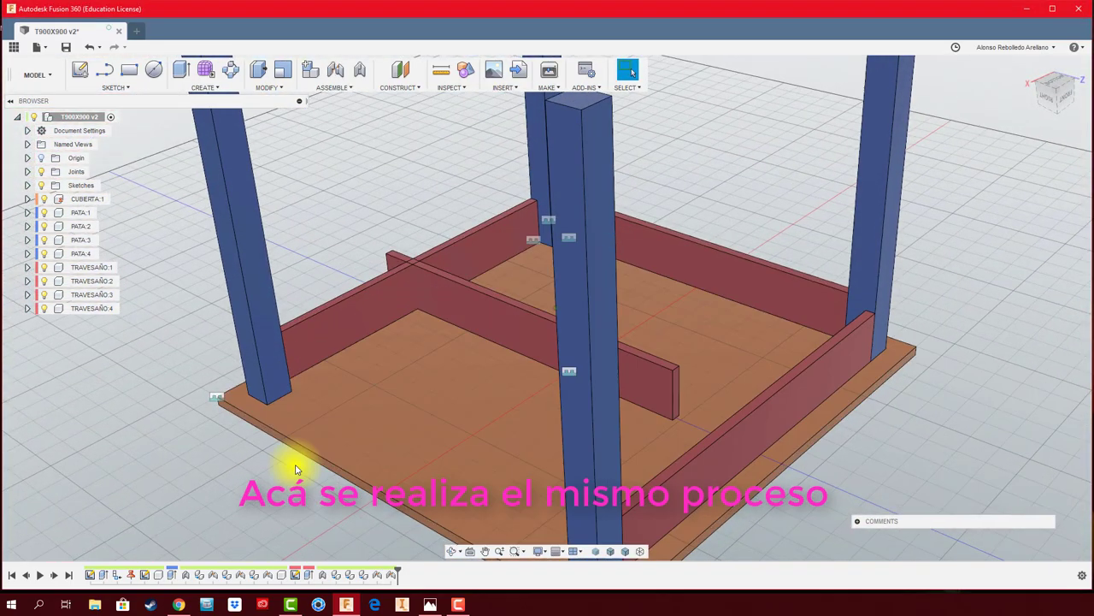
Joint the last rail's corner to its leg corner, completing the apron
key(j)
click(664, 415)
scroll(554, 483, up, 3)
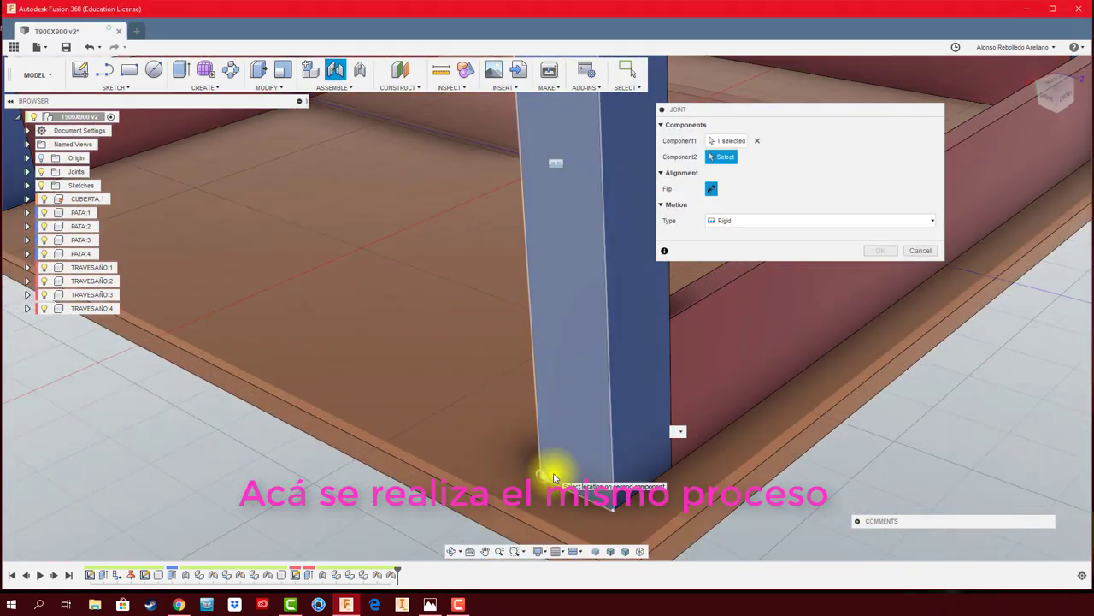
click(552, 471)
key(Return)
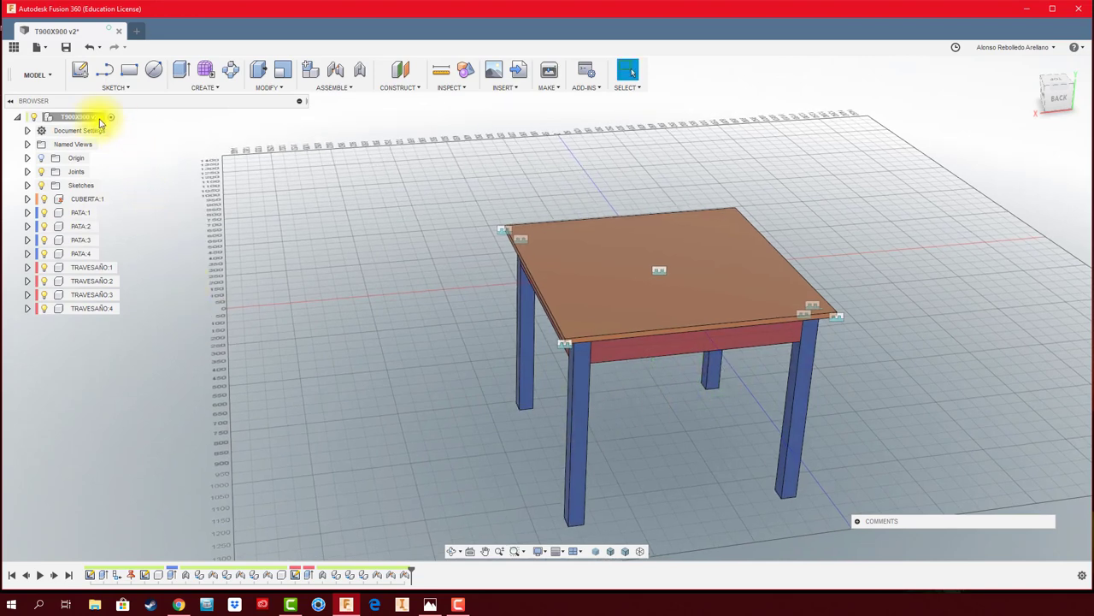
Check the TRAVESAÑO rails, PATA legs and CUBIERTA:1 tabletop in the browser
click(96, 310)
click(91, 267)
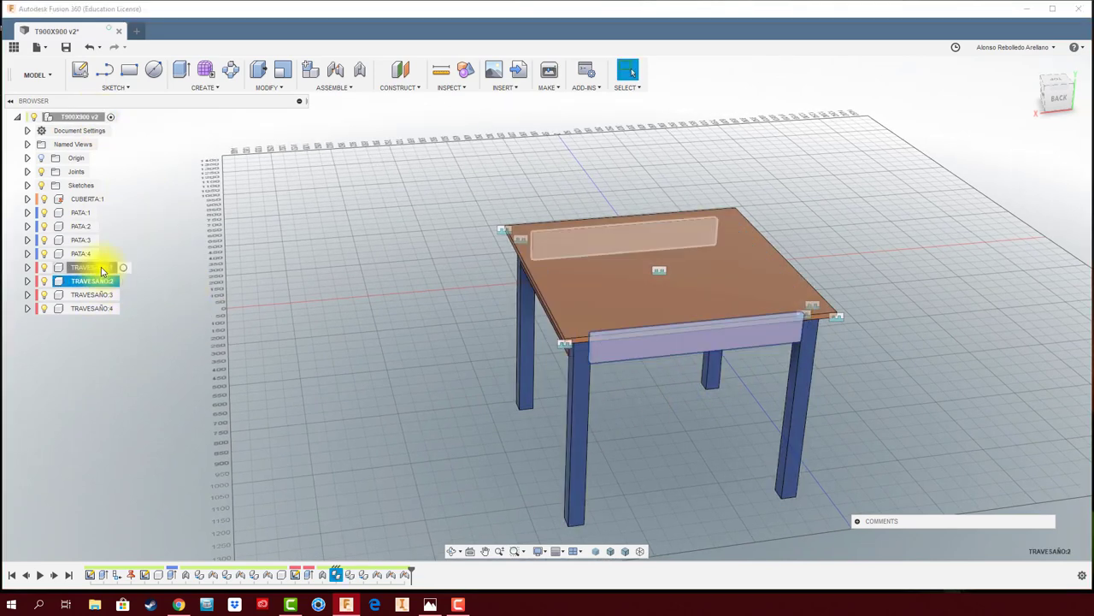
click(87, 251)
click(84, 239)
click(83, 226)
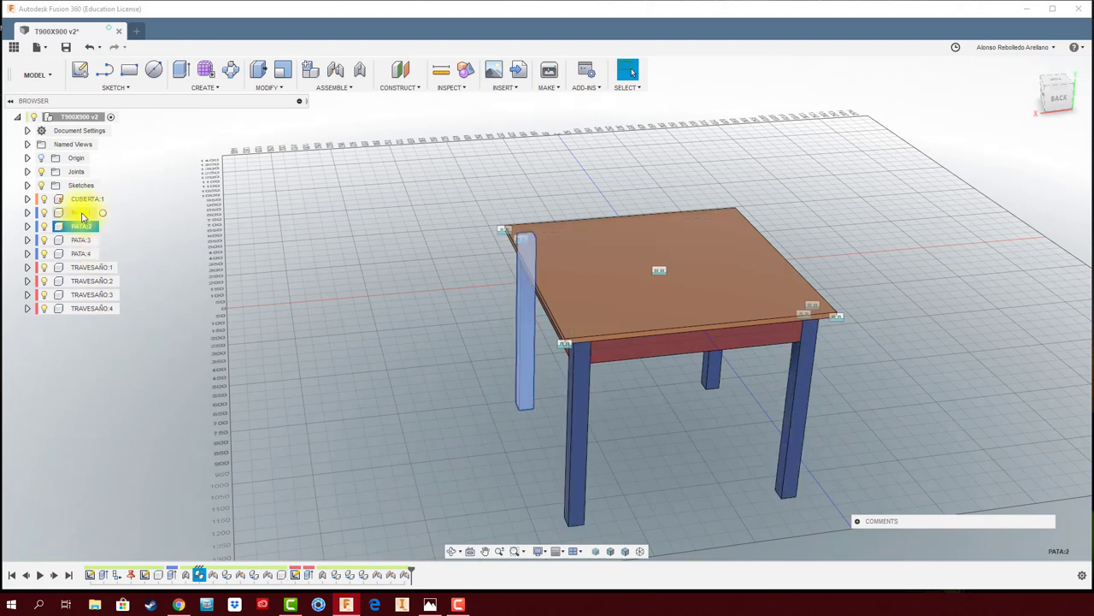
click(82, 212)
click(86, 198)
Clear the selection and activate the PATA:4 leg for editing
key(Escape)
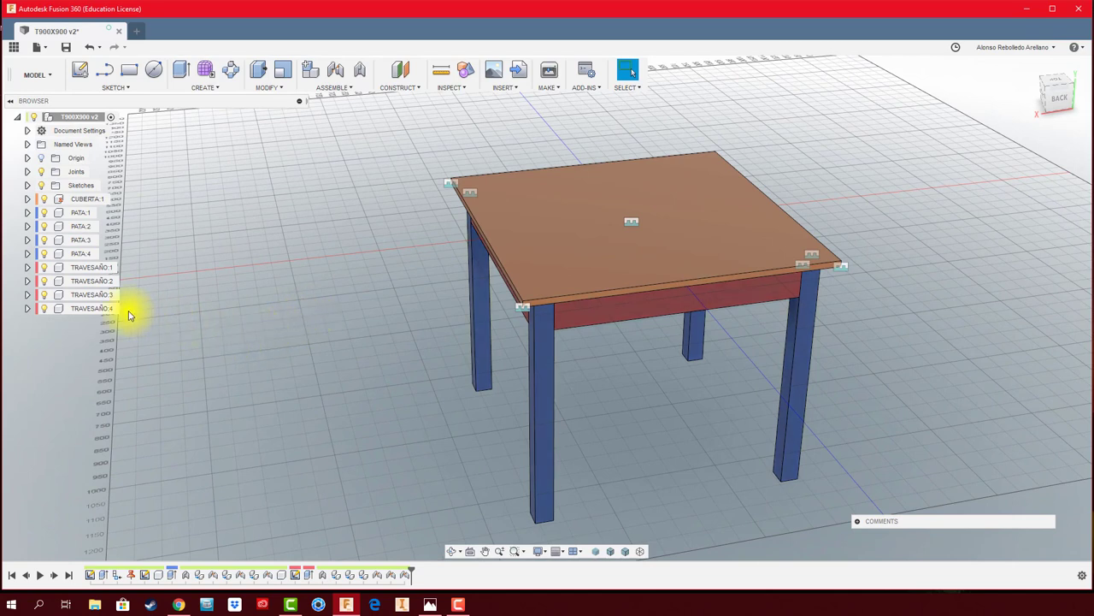
click(84, 254)
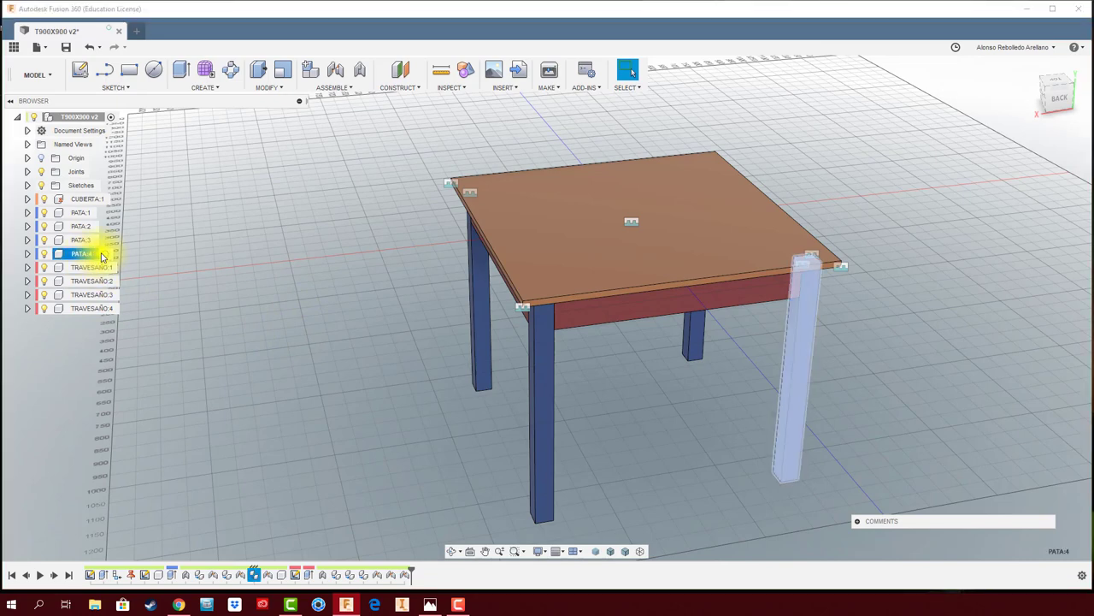
click(105, 255)
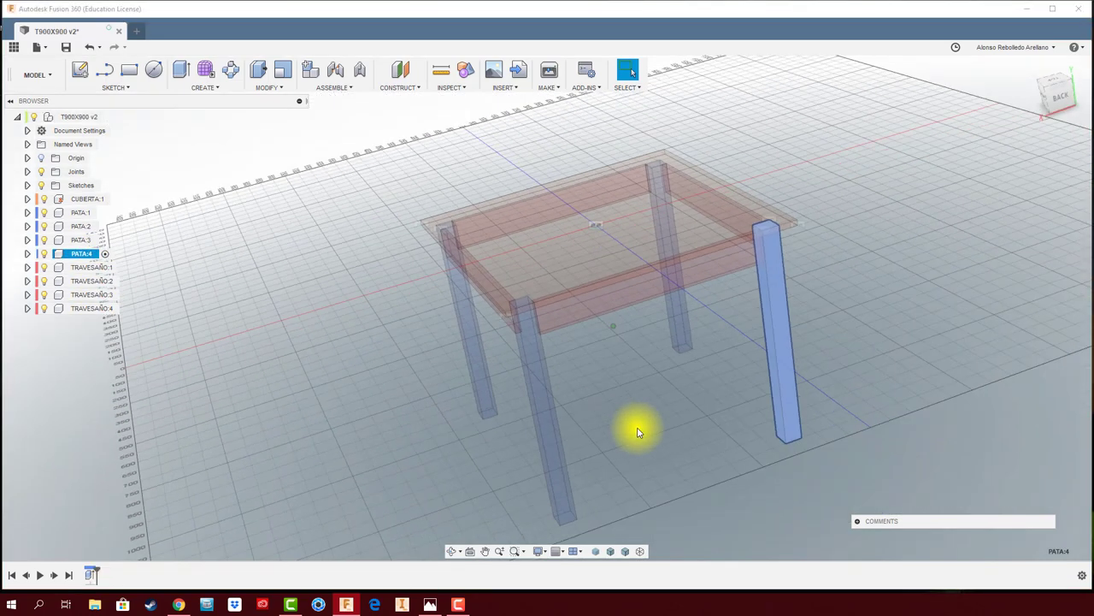
Chamfer the top edges of the PATA:4 leg by 2 mm
mouse_move(636, 427)
shift+middle_down()
mouse_move(510, 313)
mouse_move(371, 261)
mouse_move(380, 159)
shift+middle_up()
click(272, 88)
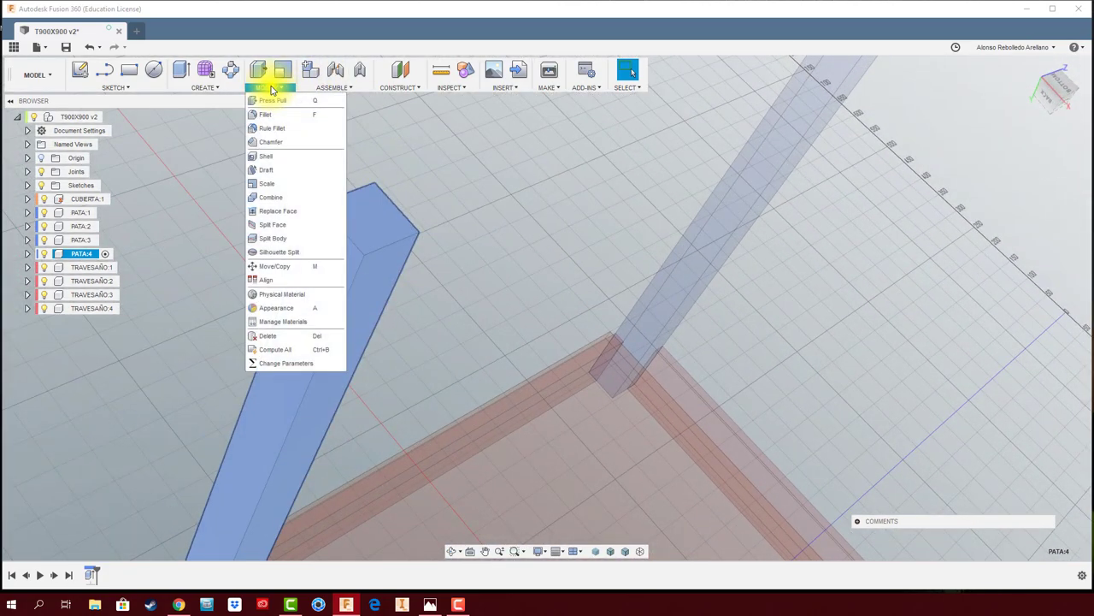
click(270, 142)
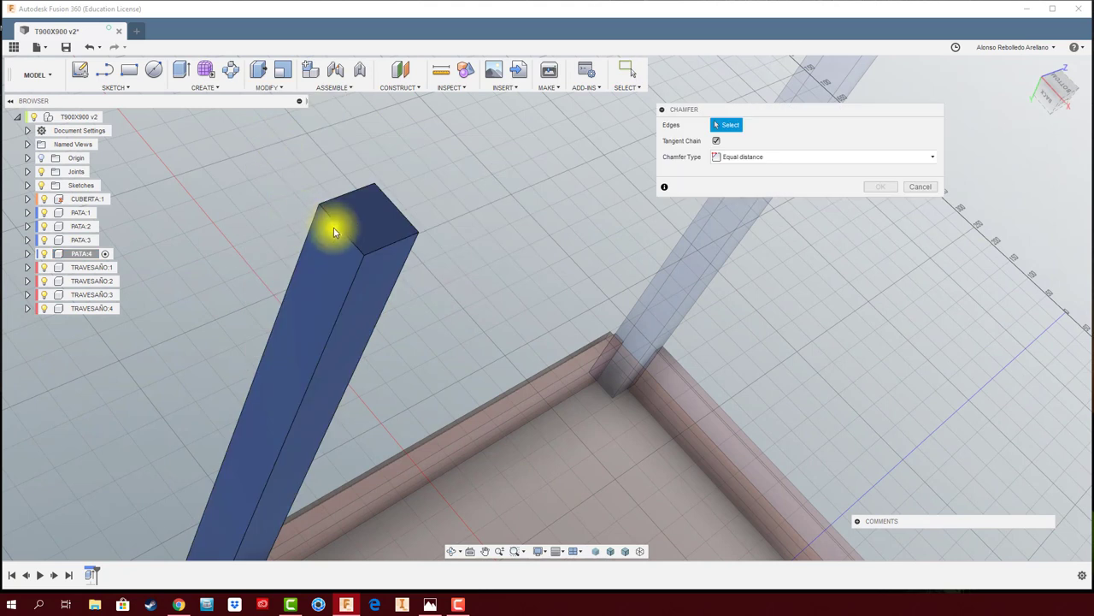
click(342, 226)
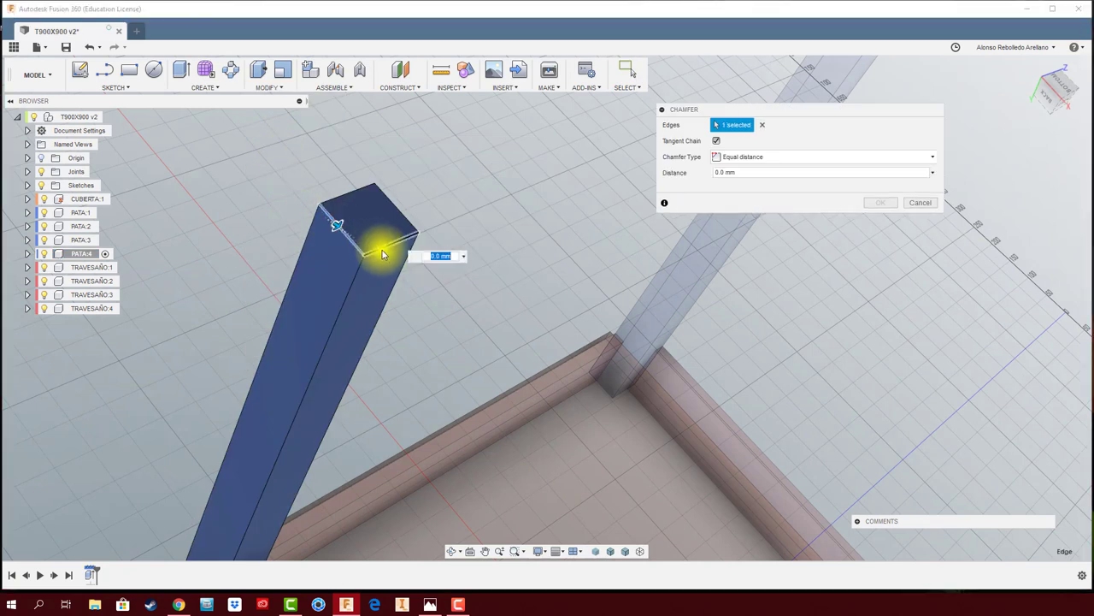
click(379, 201)
click(361, 187)
text(2)
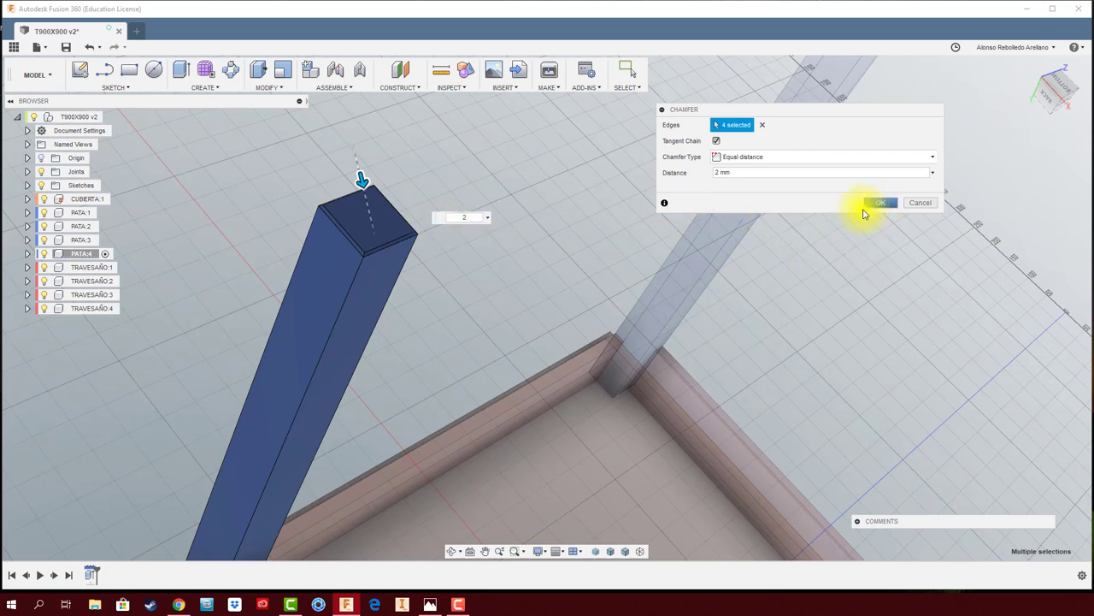
click(880, 202)
mouse_move(843, 214)
shift+middle_down()
mouse_move(420, 268)
mouse_move(453, 190)
shift+middle_up()
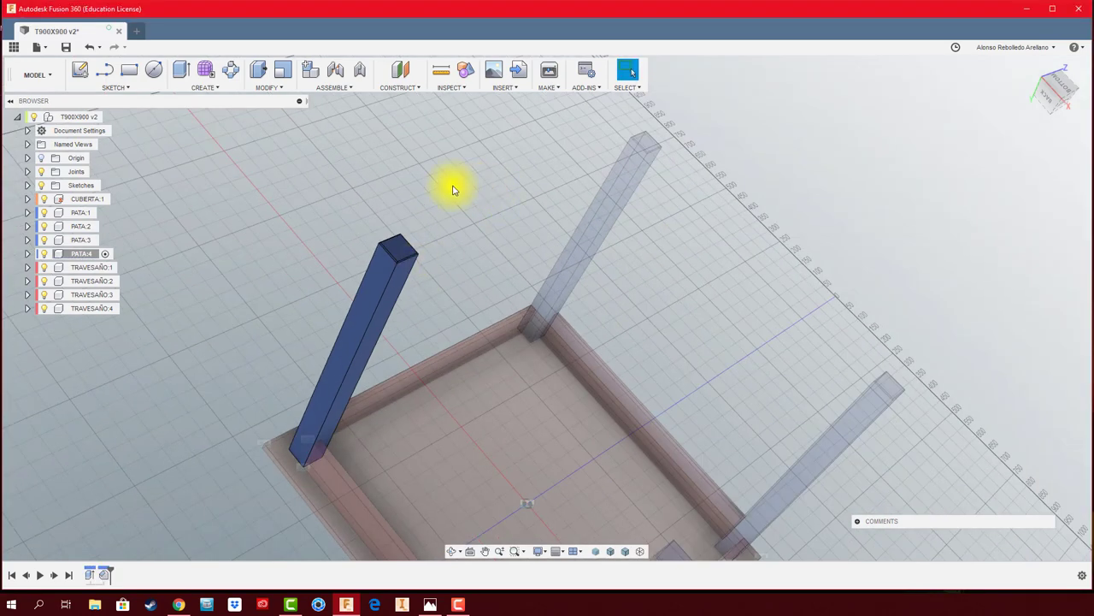
mouse_move(218, 282)
shift+middle_down()
mouse_move(281, 268)
mouse_move(304, 276)
mouse_move(349, 215)
mouse_move(420, 305)
mouse_move(518, 391)
shift+middle_up()
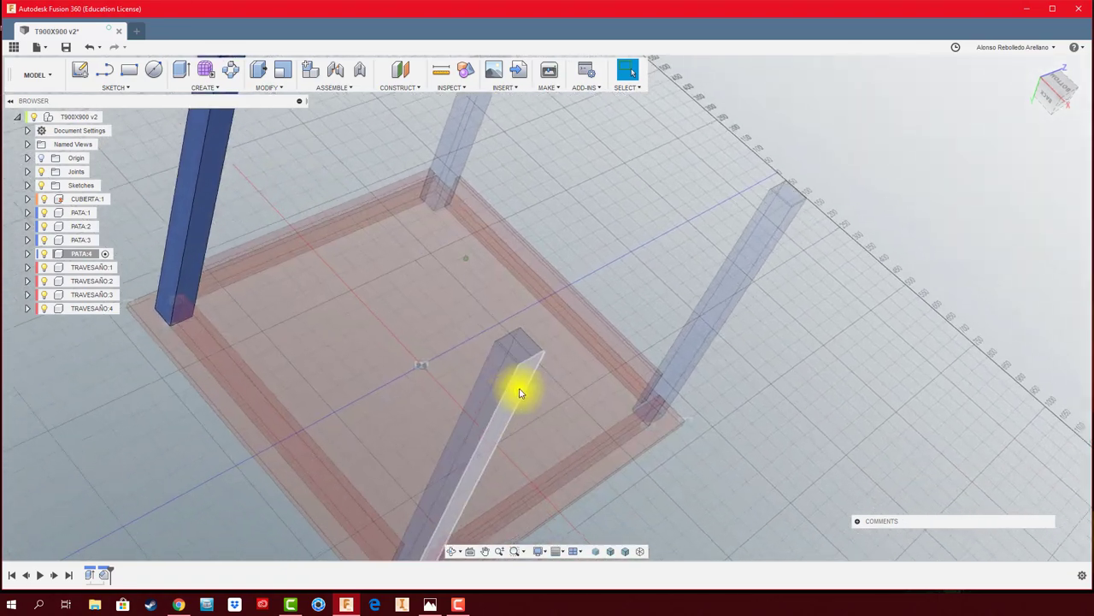
scroll(501, 248, up, 5)
scroll(477, 242, down, 5)
scroll(459, 276, down, 3)
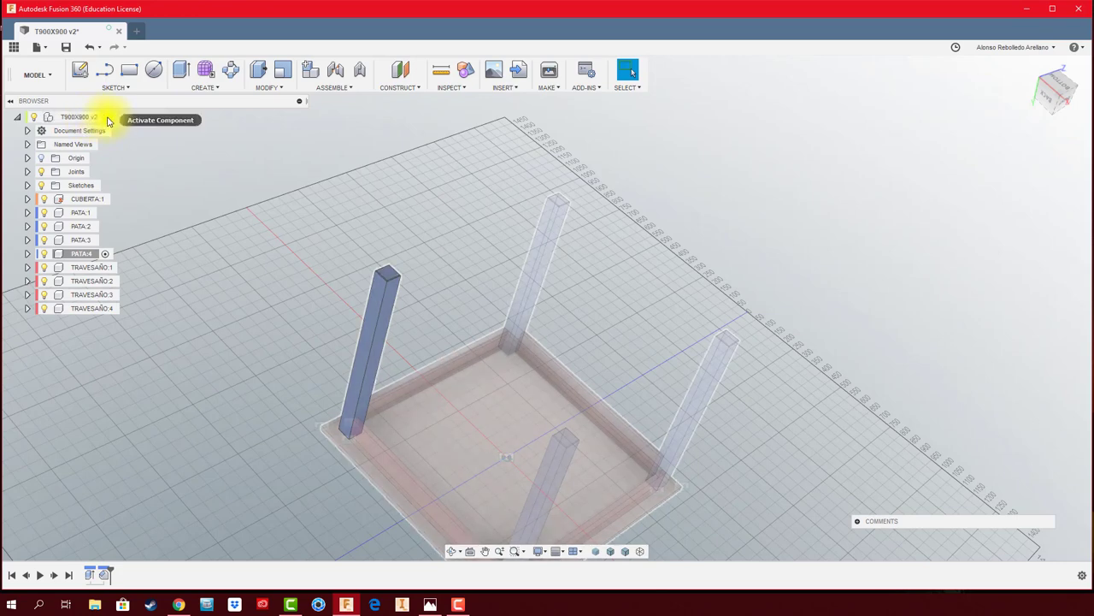
Activate the root T900X900 v2 assembly and view the upright table
click(109, 116)
scroll(551, 207, up, 5)
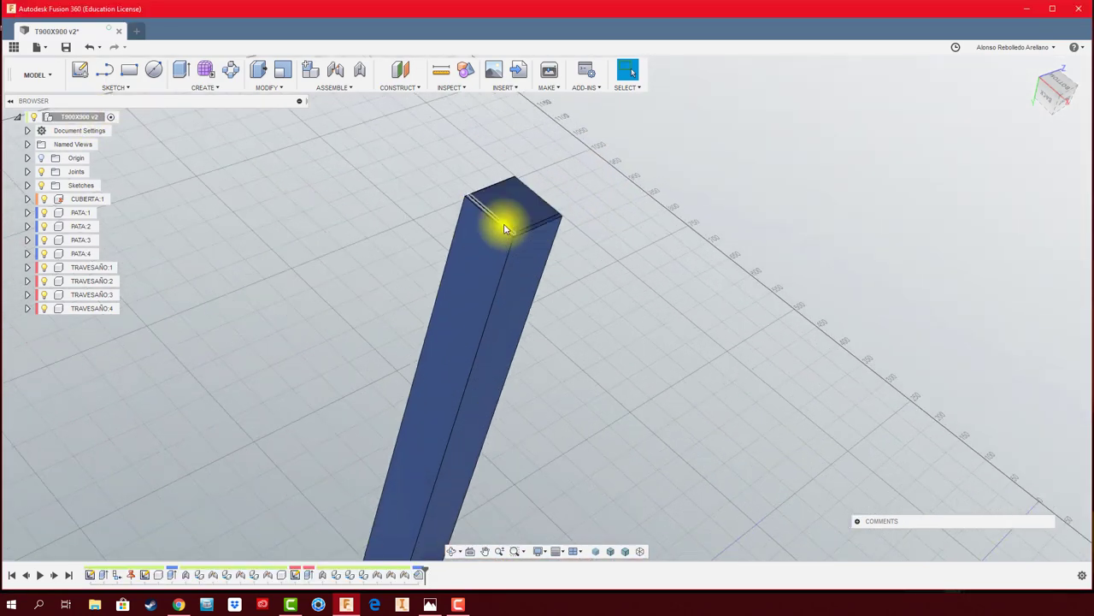
scroll(507, 215, down, 1)
scroll(535, 278, down, 2)
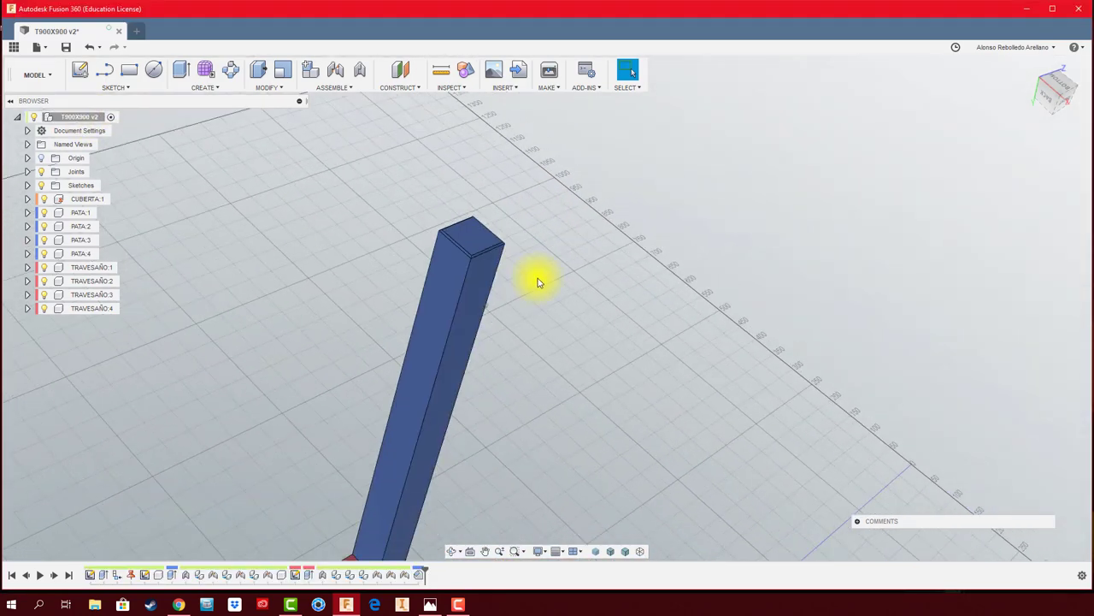
scroll(616, 408, down, 3)
mouse_move(617, 353)
shift+middle_down()
mouse_move(488, 373)
mouse_move(490, 350)
mouse_move(404, 350)
shift+middle_up()
scroll(405, 351, down, 1)
scroll(405, 351, down, 1)
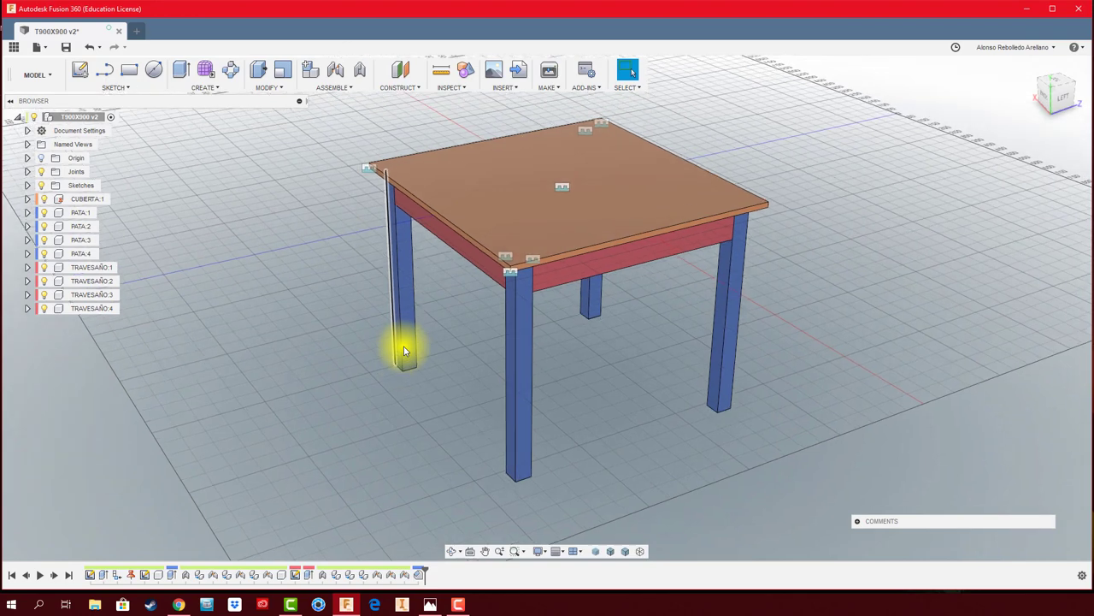
scroll(404, 350, down, 1)
scroll(405, 351, down, 1)
scroll(405, 350, down, 1)
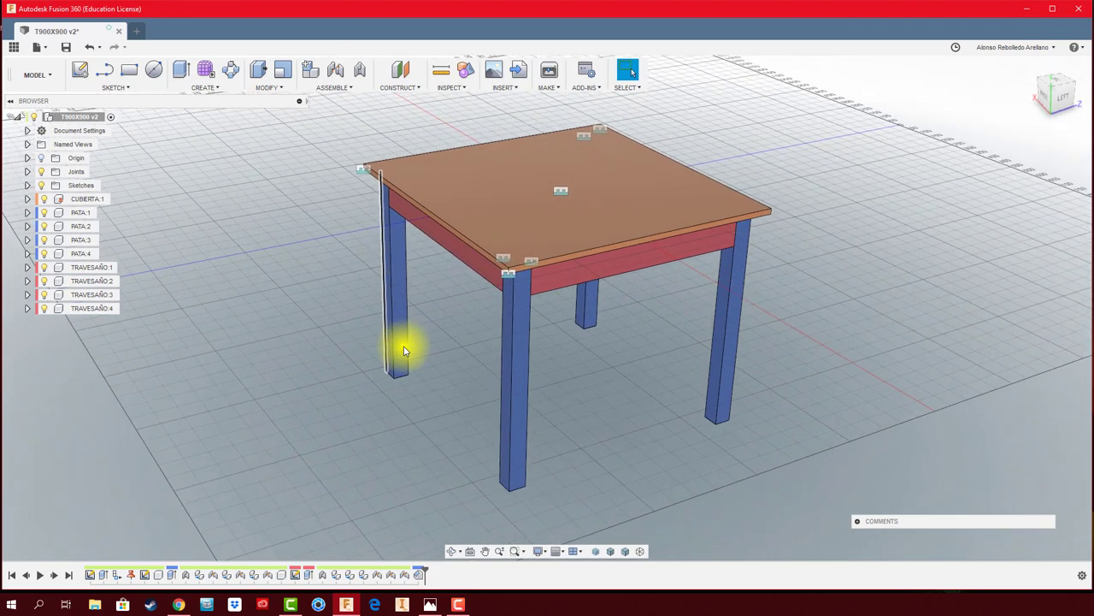